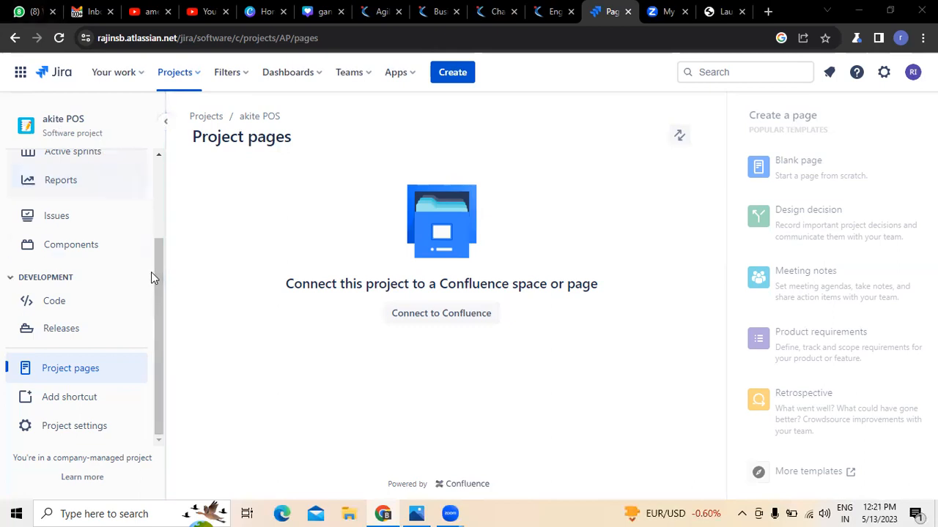
Scroll back up the akite POS project view.
scroll(151, 272, up, 1)
scroll(58, 178, up, 1)
Go from the akite POS Roadmap to Project pages and start Connect to Confluence.
click(64, 216)
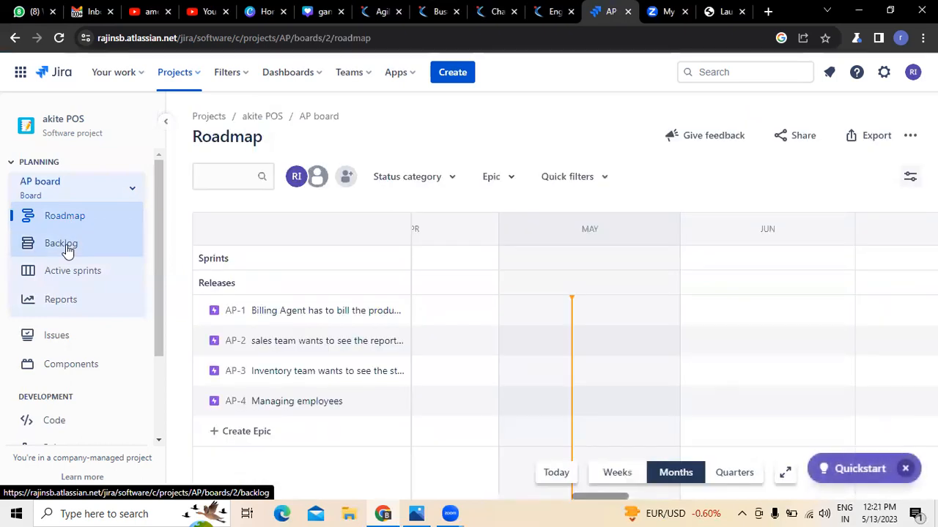
drag(160, 278, 155, 380)
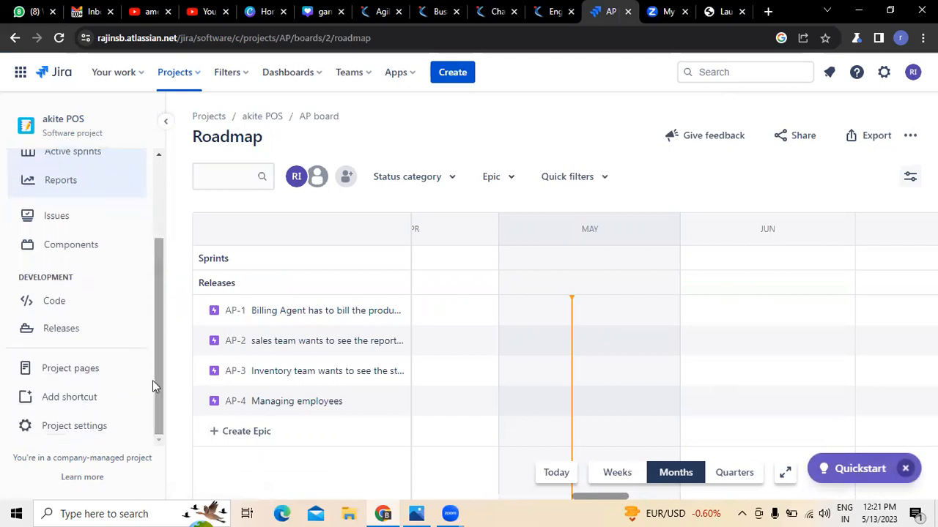
click(74, 373)
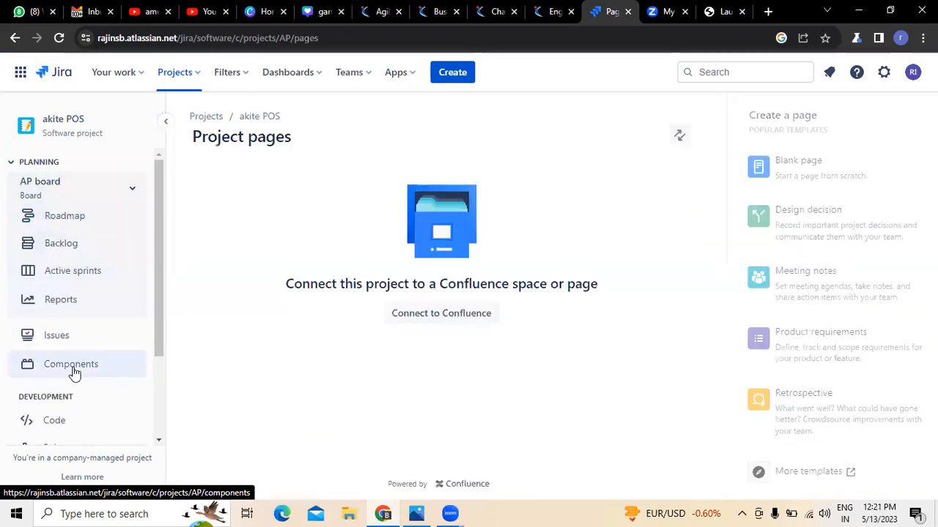
click(425, 317)
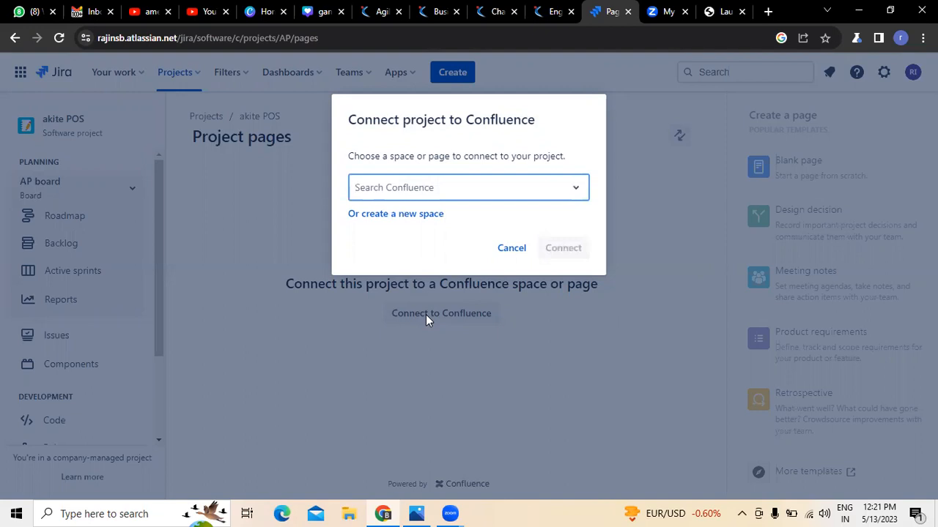
Create a new Confluence space named 'POS' instead of choosing an existing one.
click(402, 213)
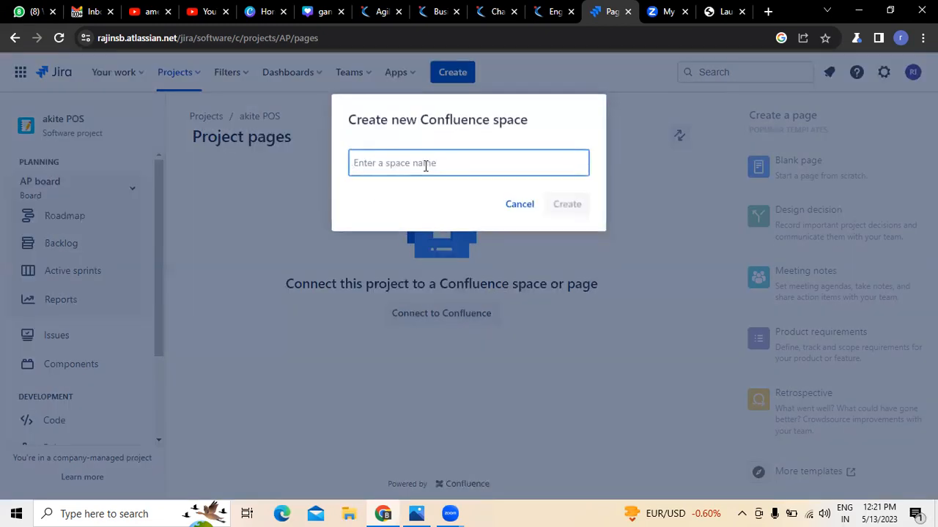
text(akite POS)
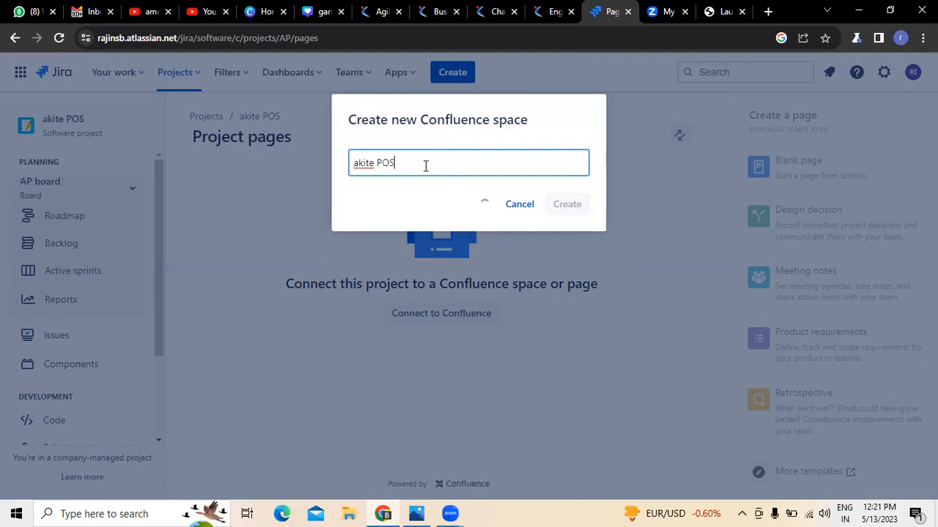
click(373, 168)
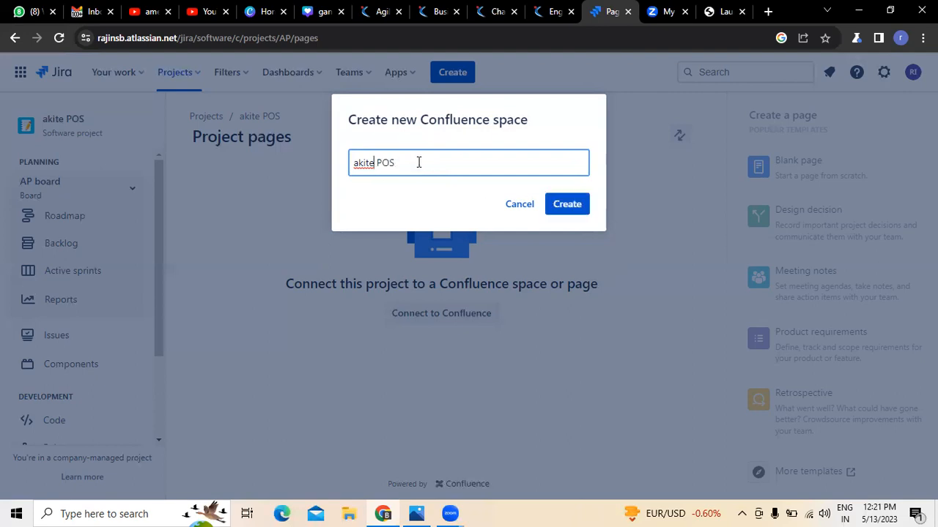
key(BackSpace)
key(BackSpace)
key(BackSpace)
key(BackSpace)
key(BackSpace)
click(418, 162)
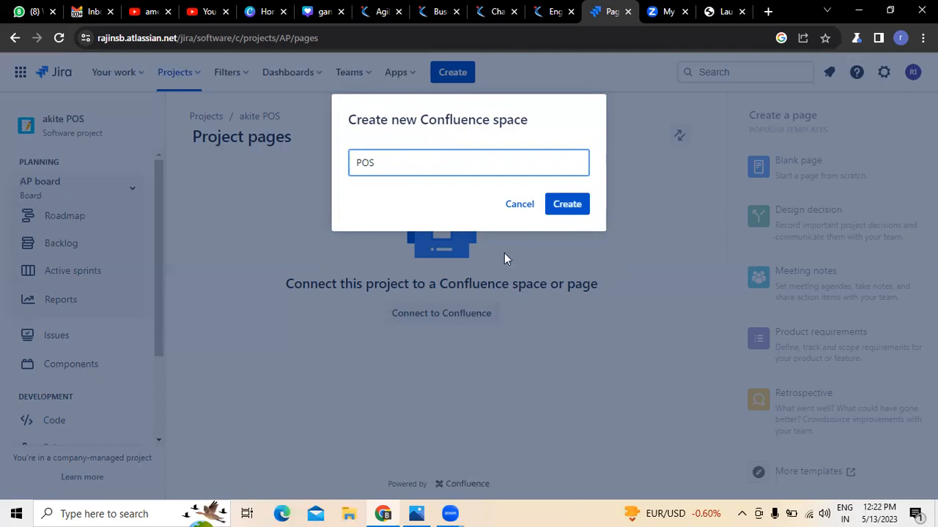
click(564, 205)
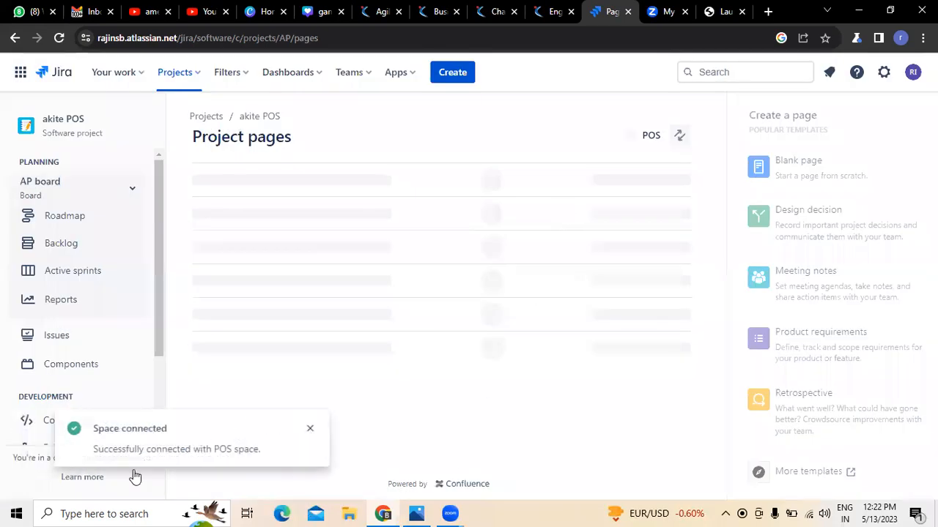
Dismiss the connected notice and preview the POS Home page.
click(310, 429)
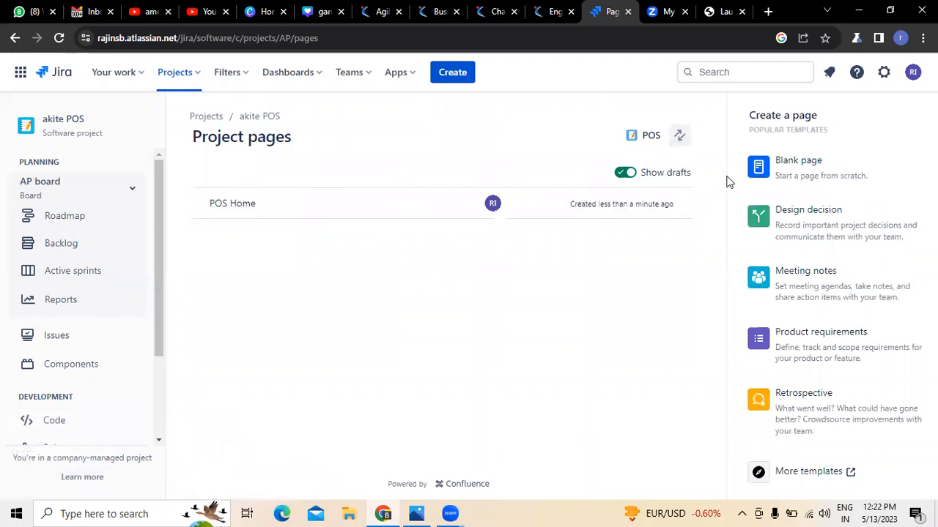
click(242, 212)
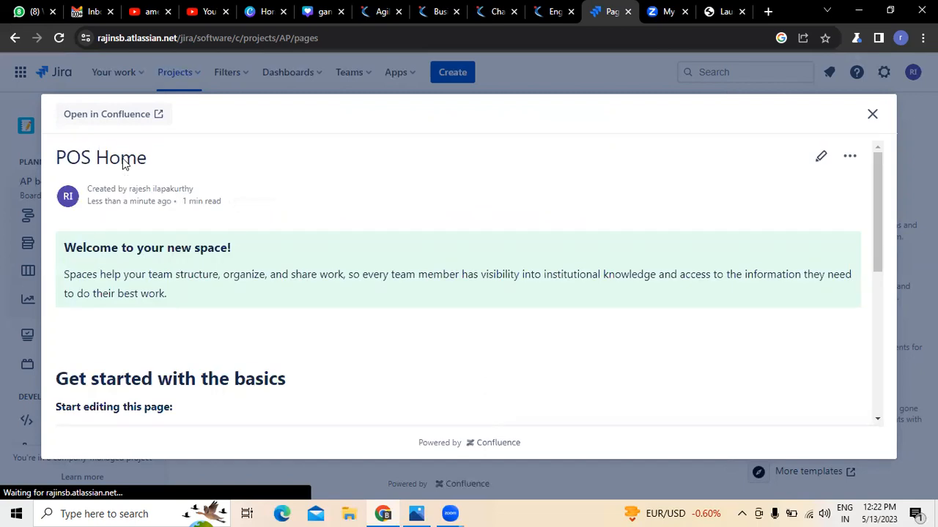
scroll(327, 249, down, 1)
scroll(157, 246, up, 1)
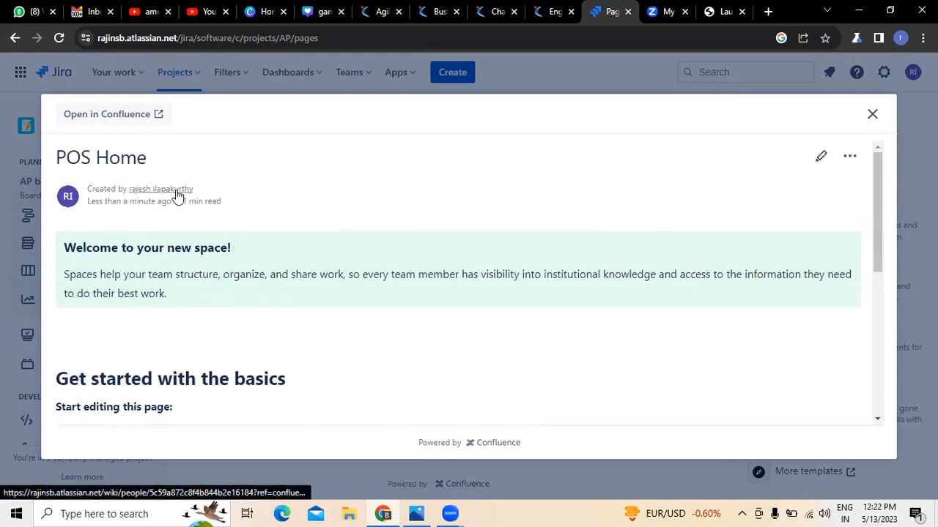
scroll(276, 211, down, 6)
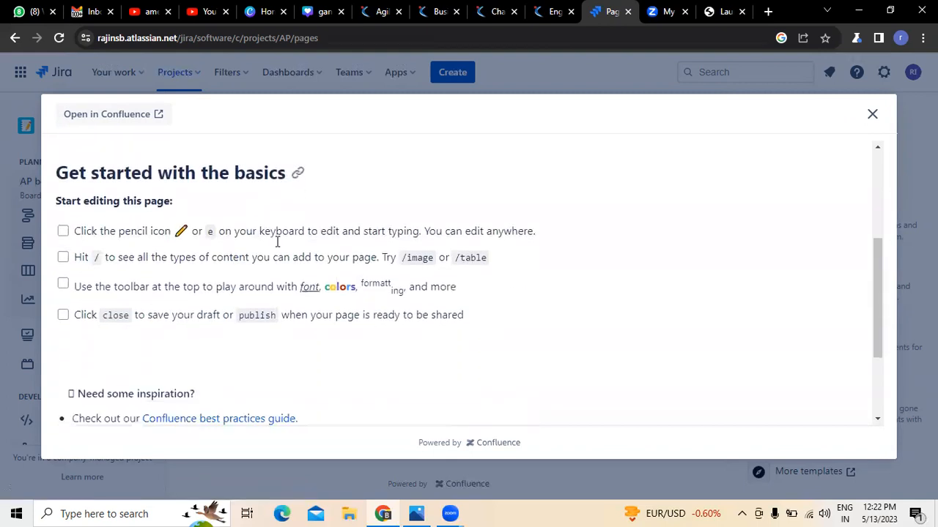
scroll(515, 263, up, 10)
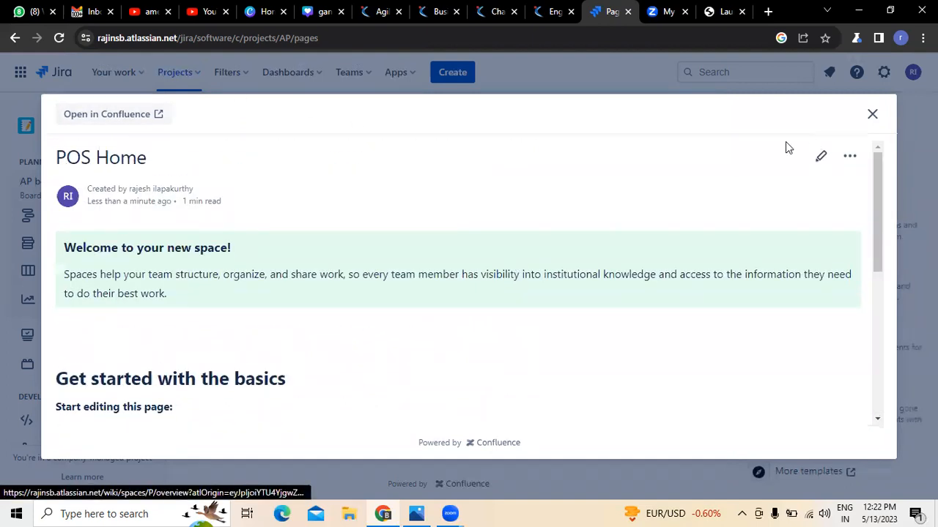
Open the POS space in Confluence, then return to the Jira tab.
click(850, 156)
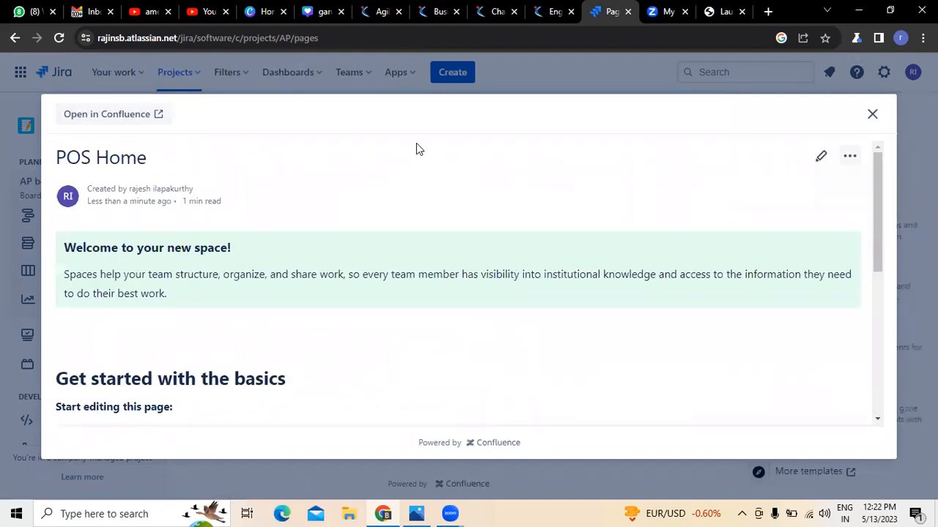
click(103, 115)
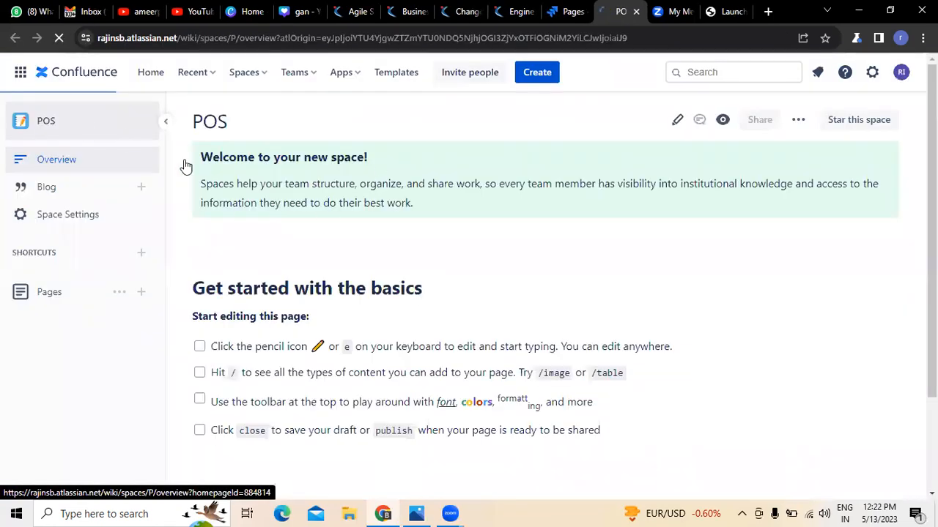
click(568, 13)
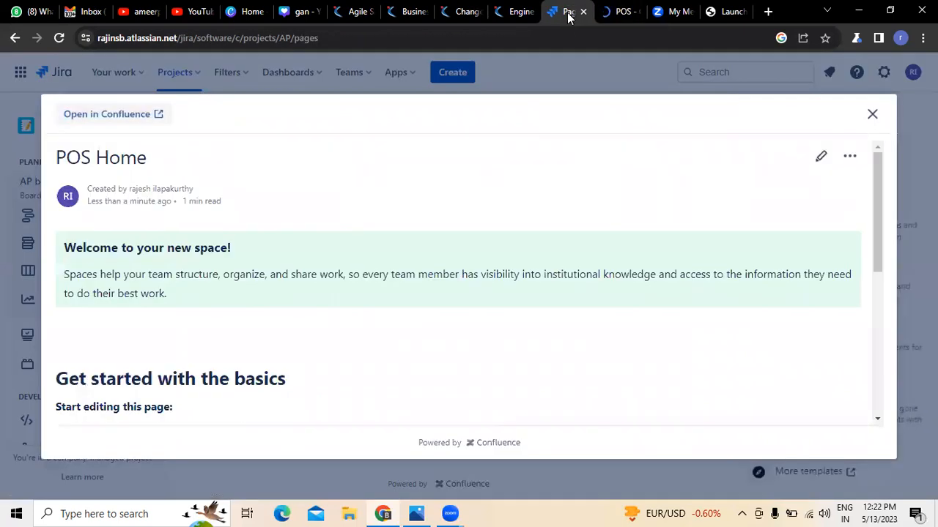
Close the POS Home preview and start a page from the Product requirements template.
click(874, 115)
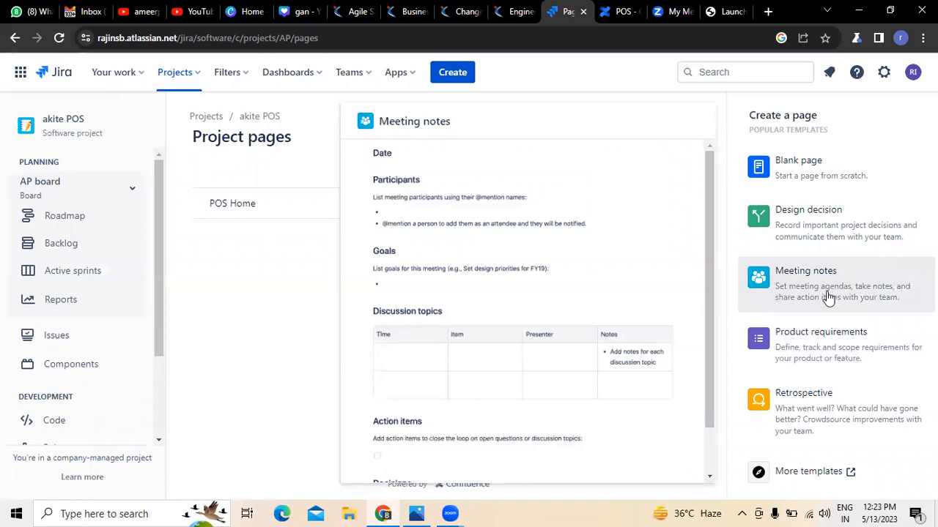
click(833, 340)
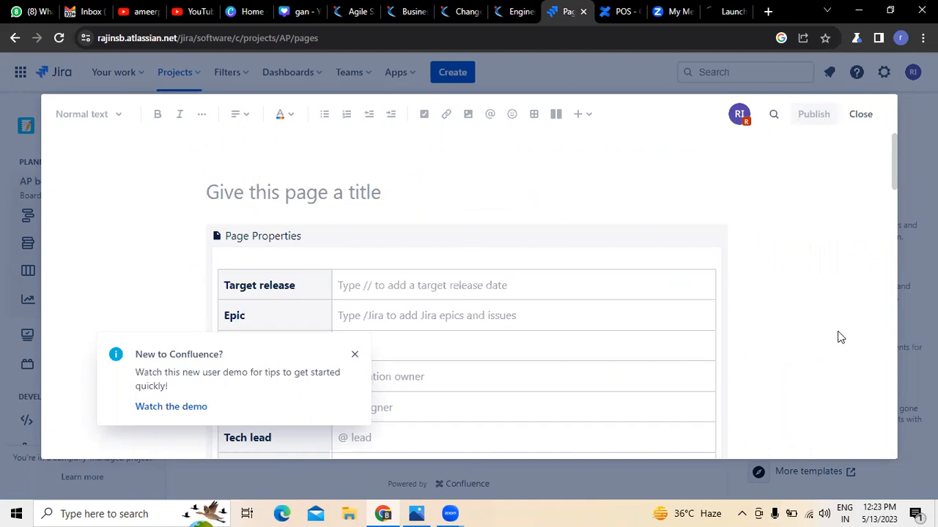
Enter 'Product Requirements - POS' as the page title, fixing the miscapitalised first attempt.
click(376, 194)
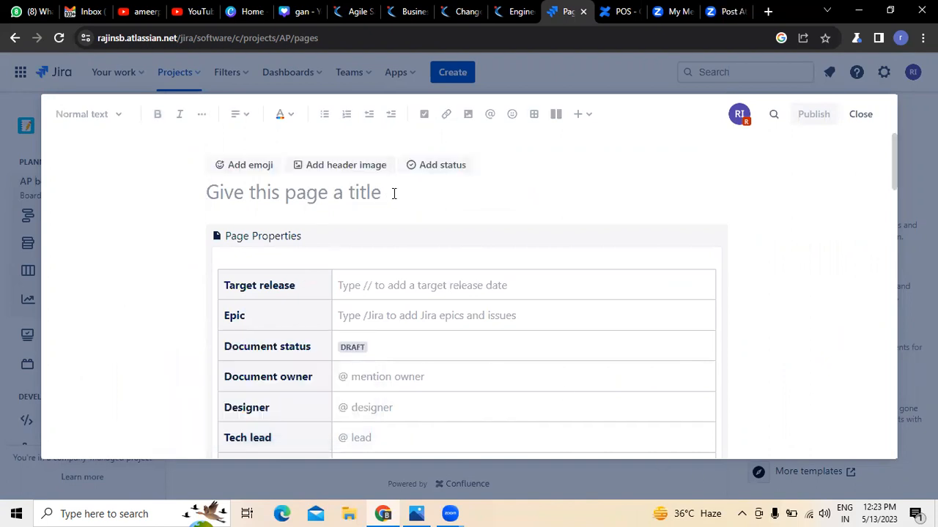
text(pRODUCT)
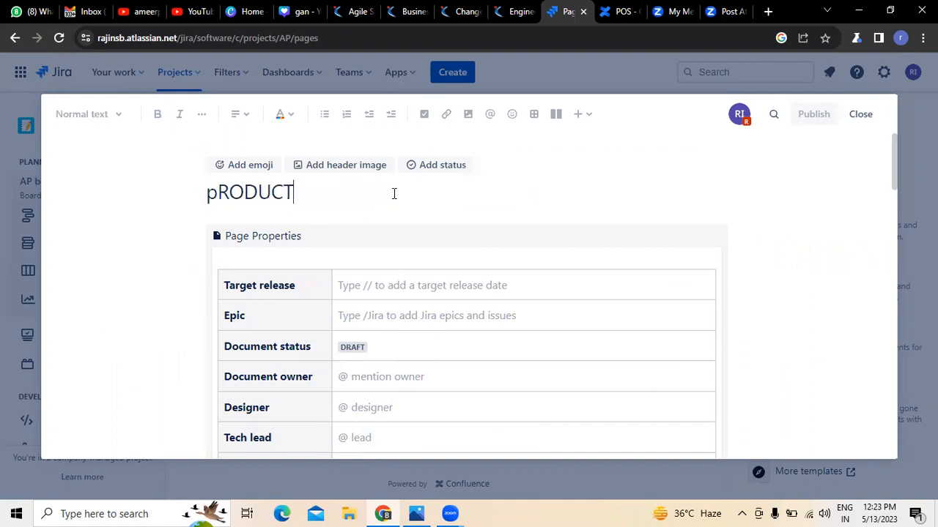
key(BackSpace)
key(BackSpace)
key(BackSpace)
key(BackSpace)
key(BackSpace)
key(BackSpace)
key(BackSpace)
key(BackSpace)
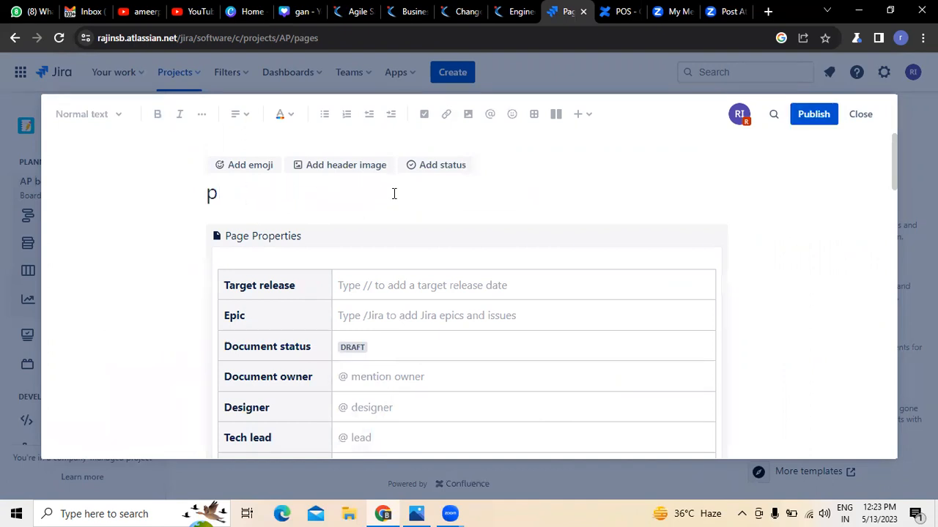
text(Produc)
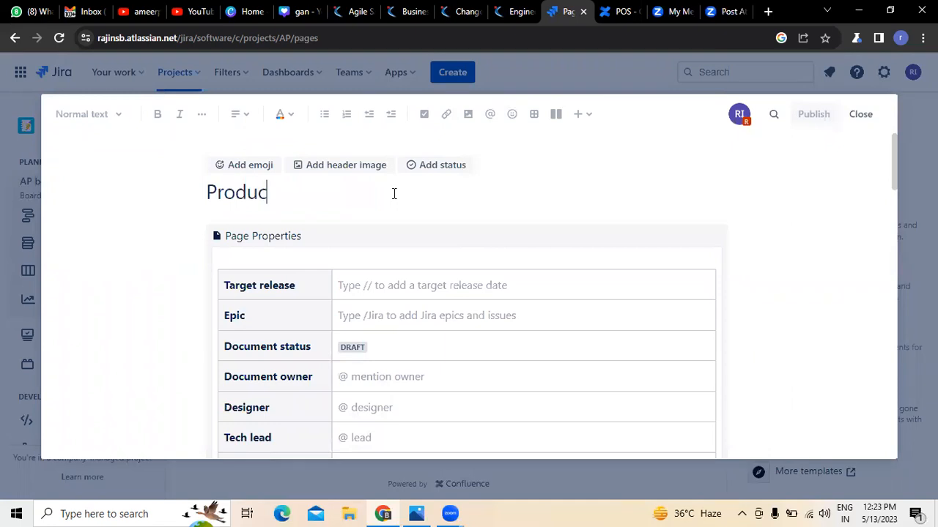
text(t Requir)
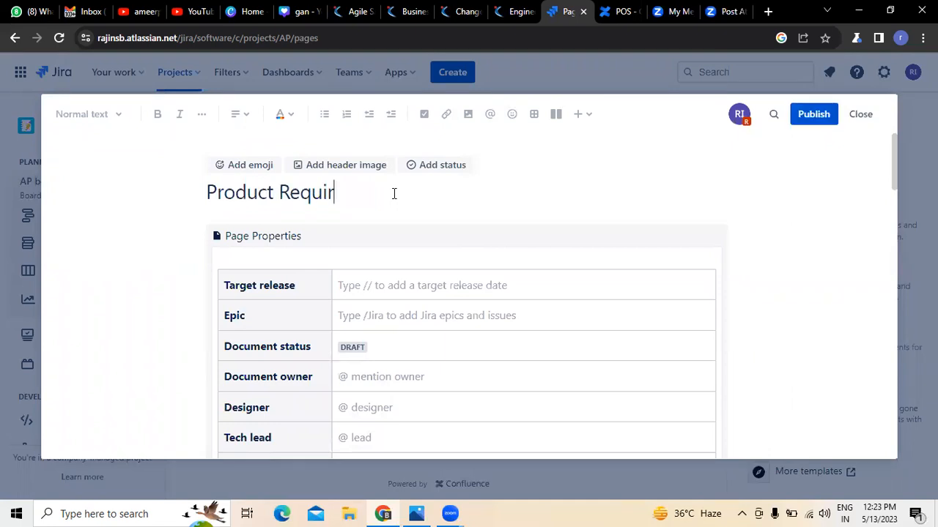
text(ements - POS)
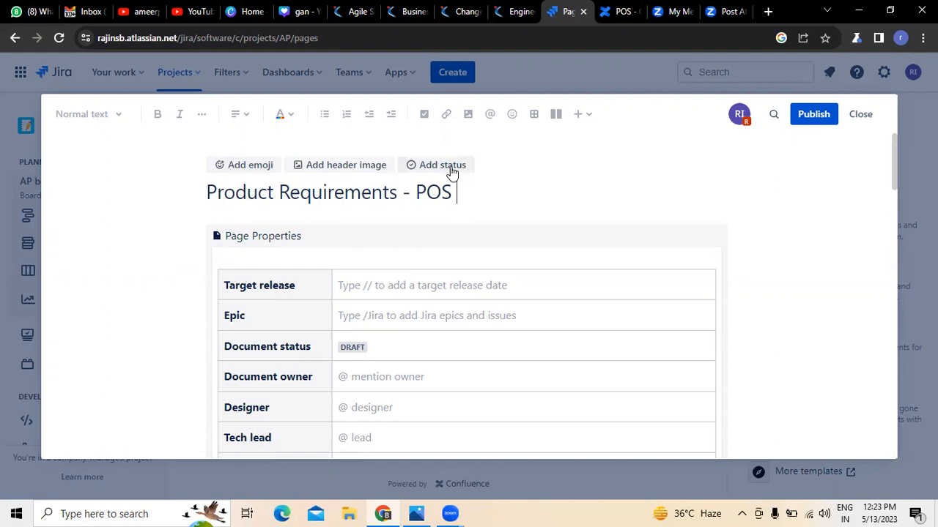
Apply the blue daisy photo as the page's header image at its default position.
click(374, 165)
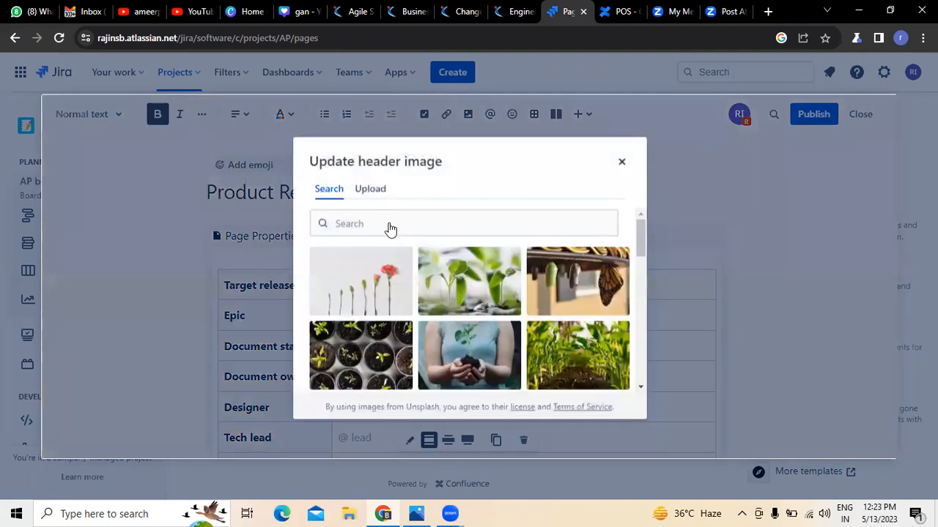
drag(639, 236, 635, 367)
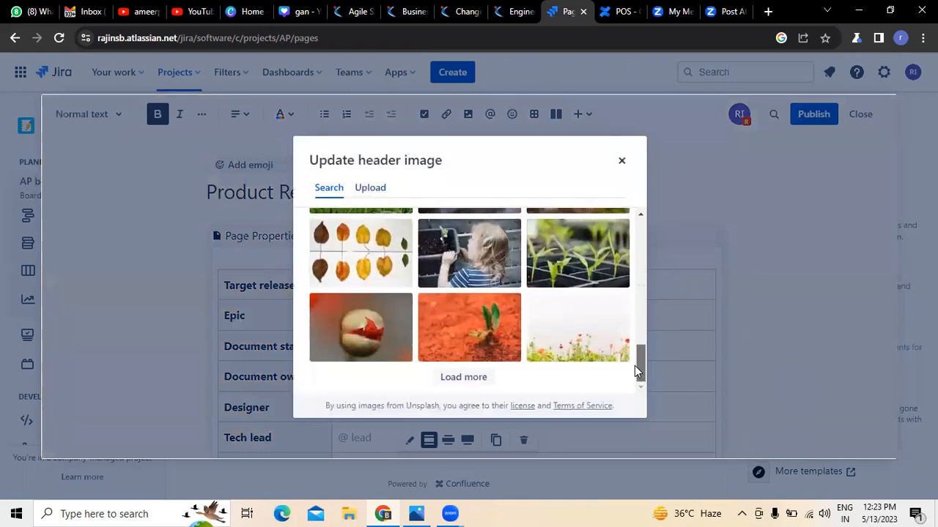
click(474, 381)
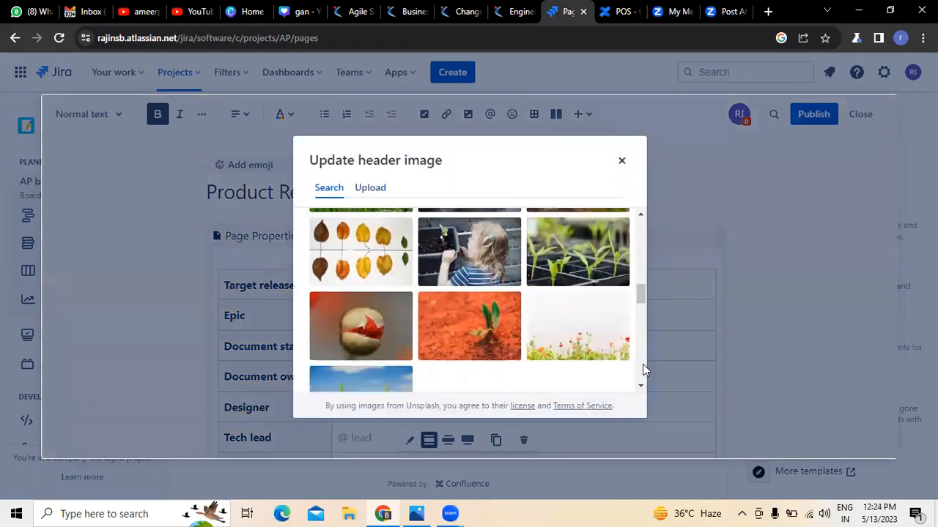
drag(642, 300, 641, 331)
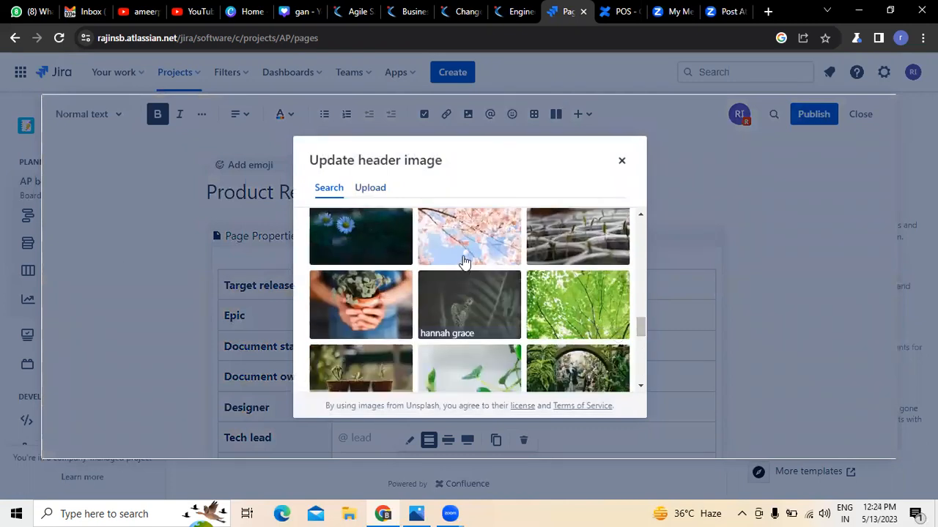
click(365, 244)
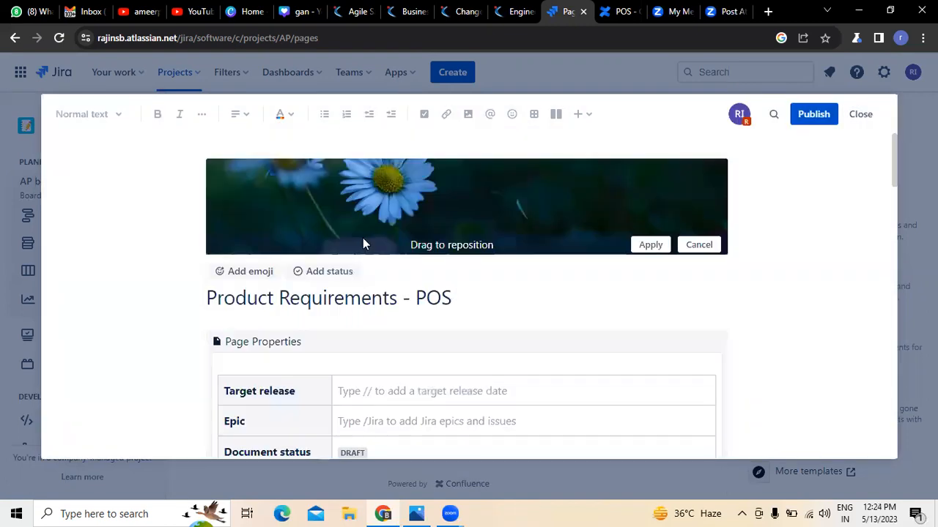
click(654, 245)
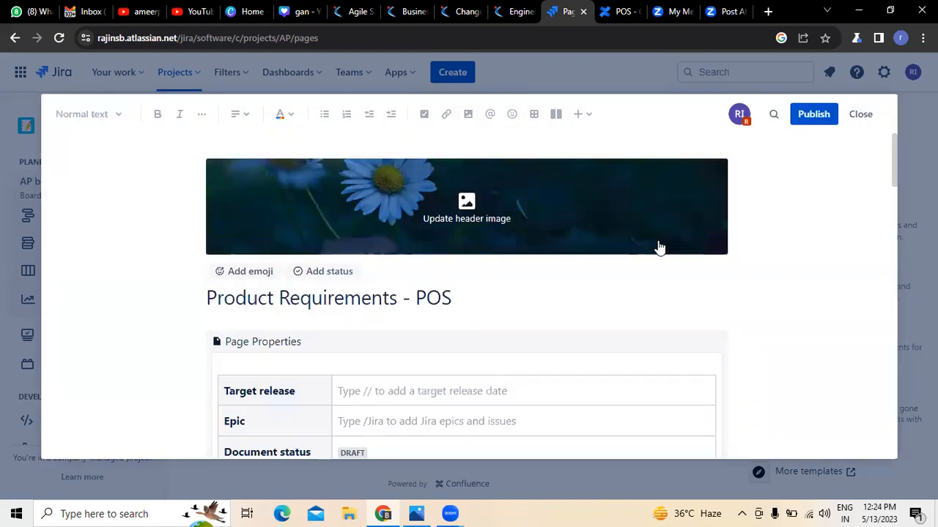
Give the Target release value cell a yellow background.
click(795, 286)
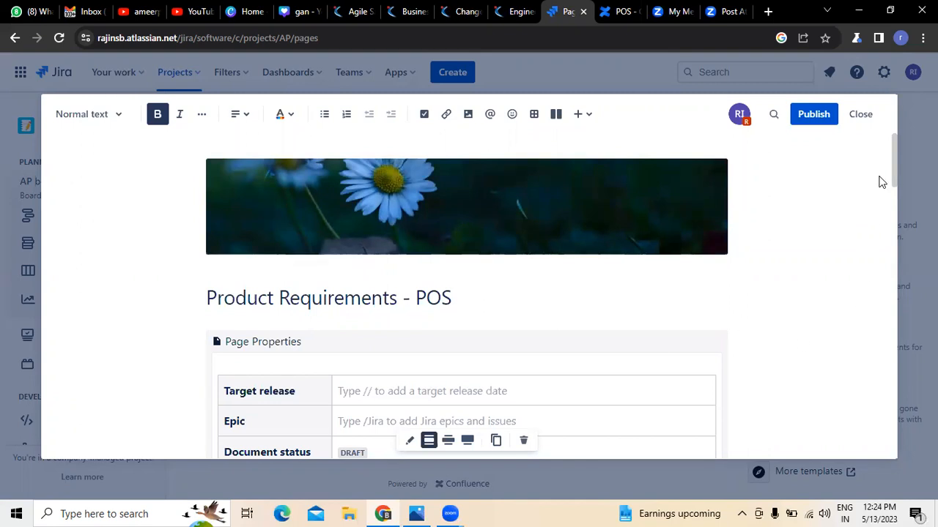
drag(892, 167, 894, 176)
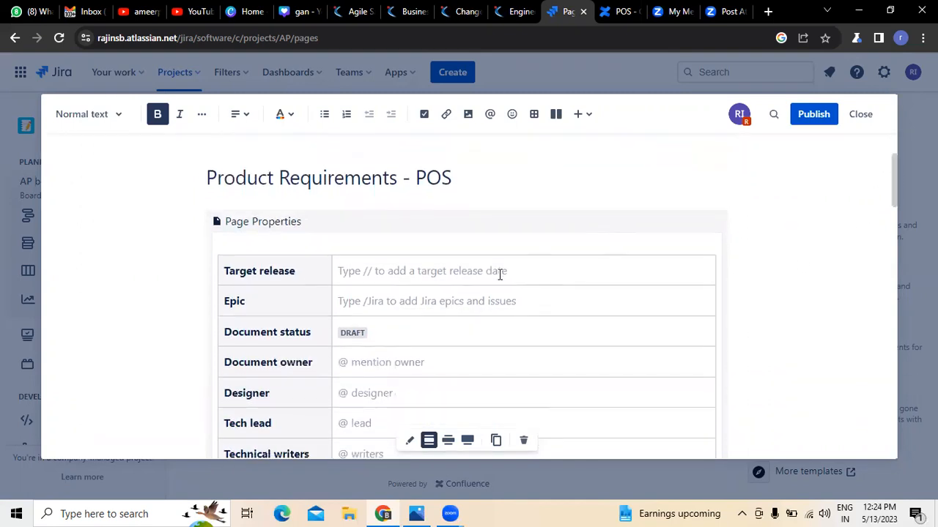
click(488, 274)
drag(375, 269, 445, 269)
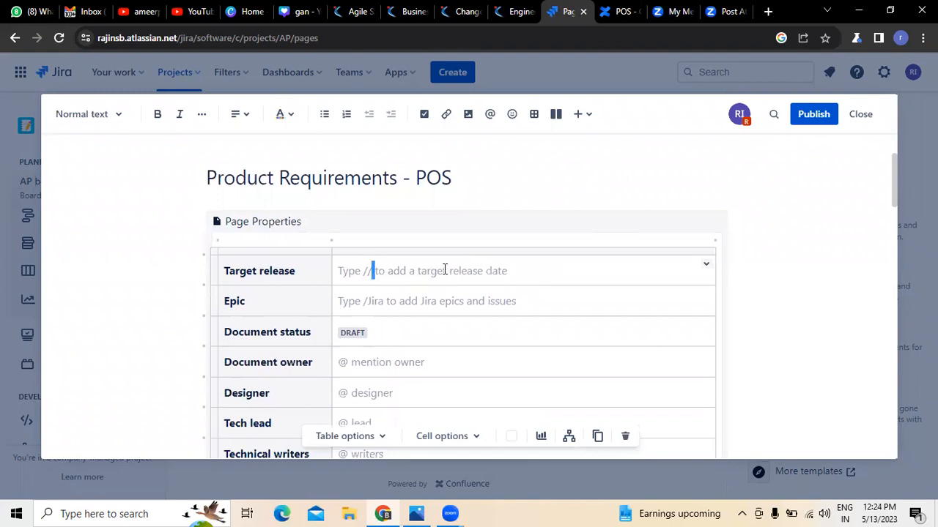
click(540, 276)
click(706, 265)
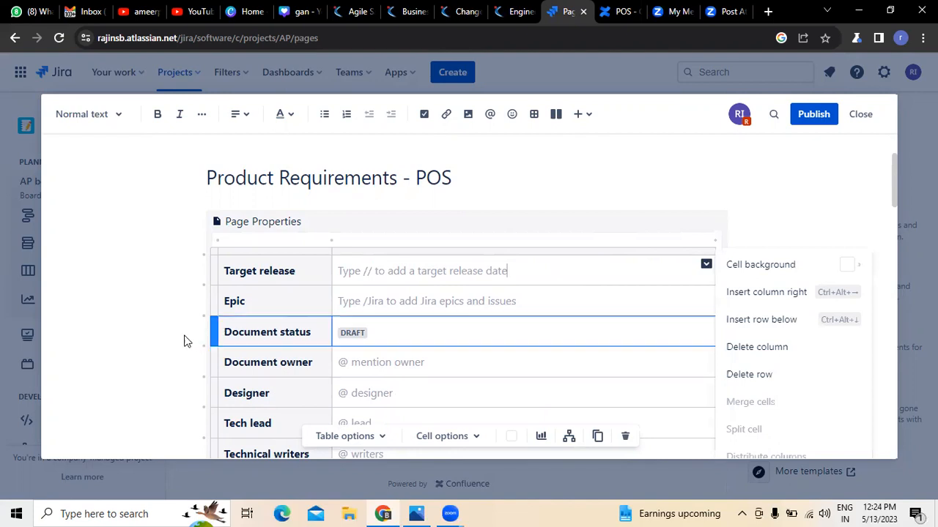
click(124, 322)
scroll(123, 326, down, 1)
scroll(123, 320, down, 1)
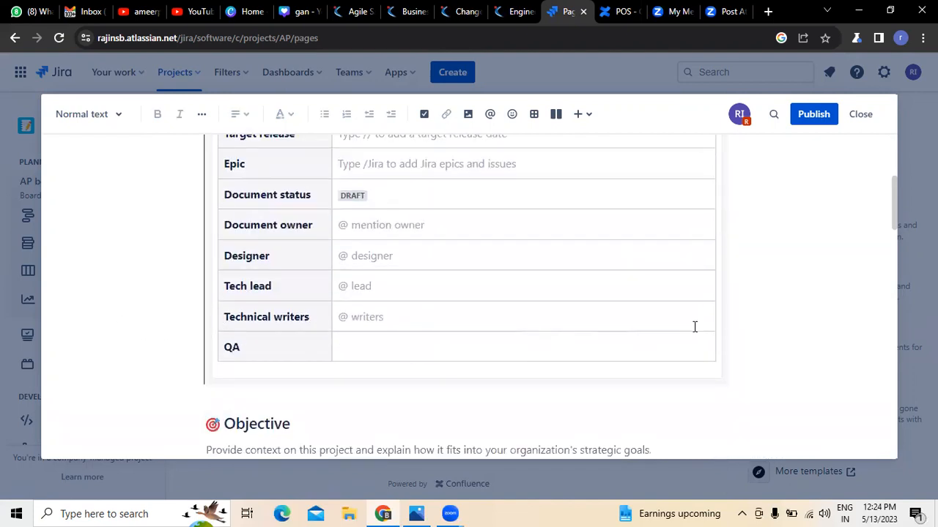
scroll(703, 264, up, 2)
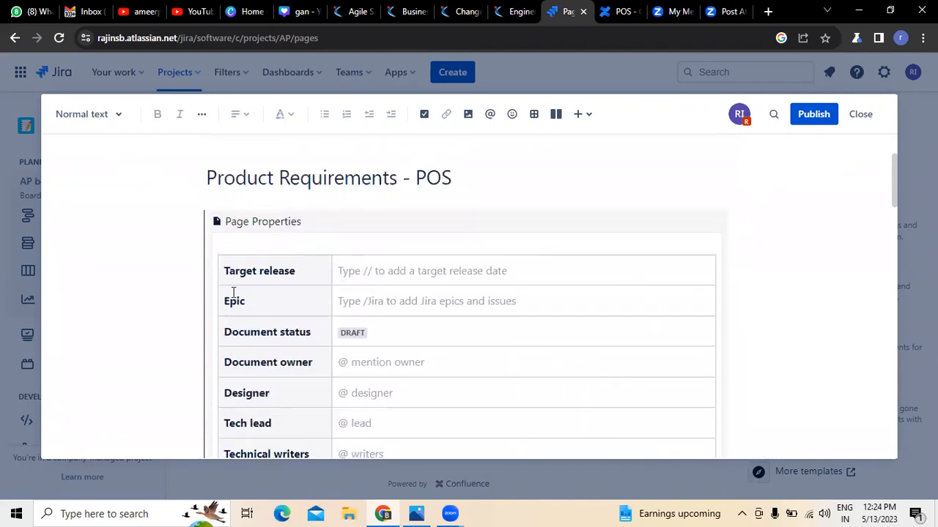
click(651, 270)
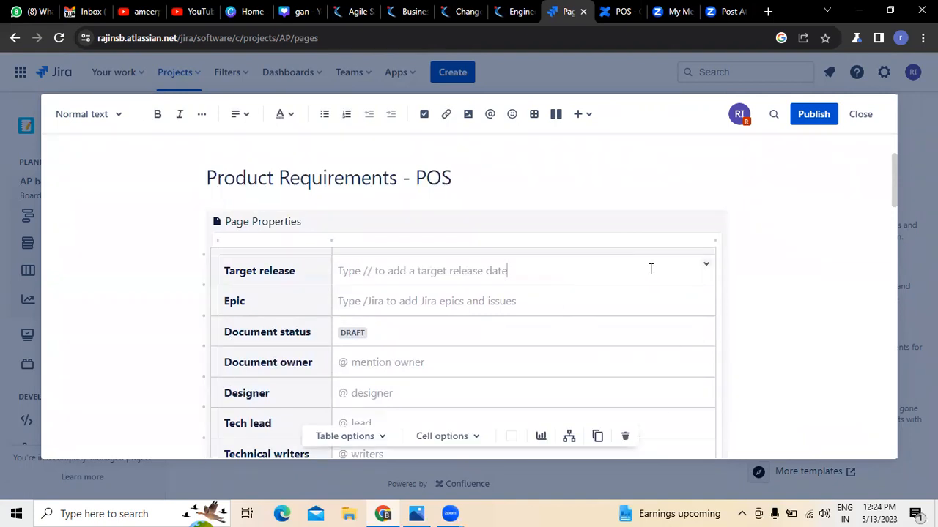
click(705, 267)
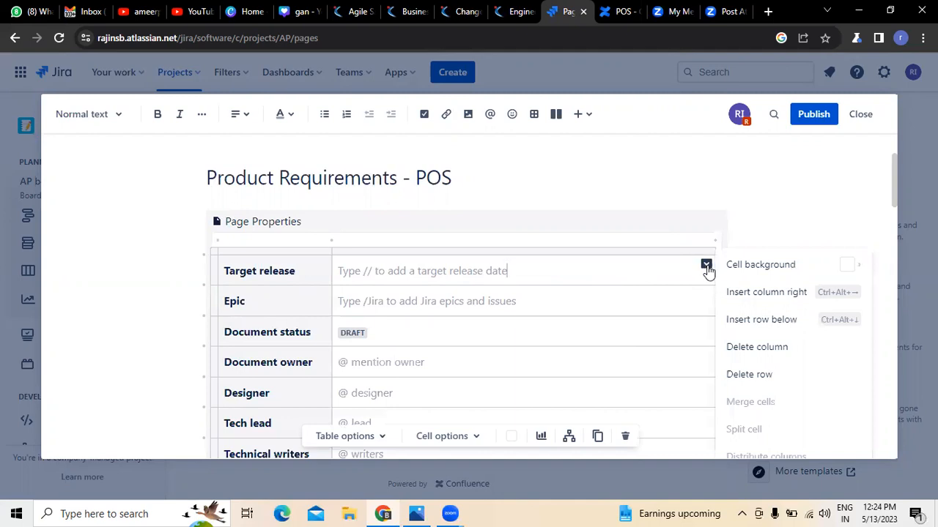
mouse_move(837, 268)
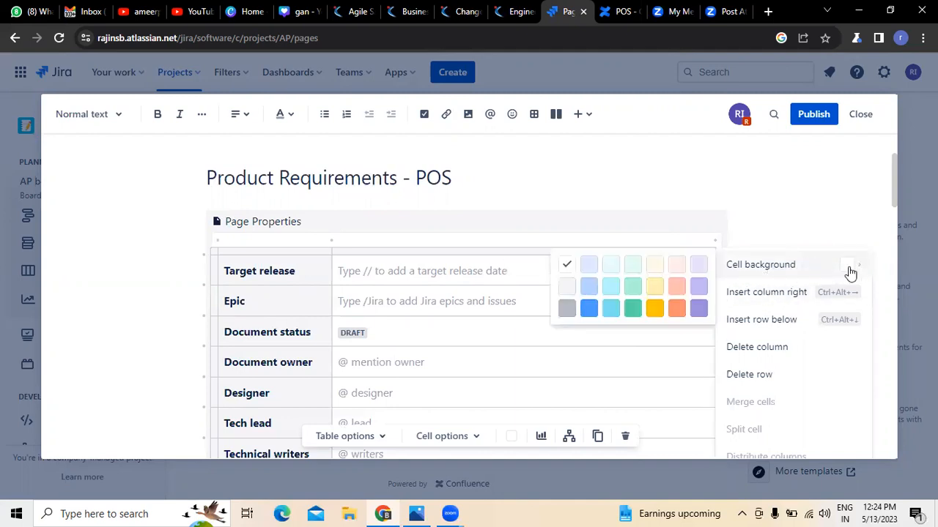
mouse_move(731, 269)
click(655, 296)
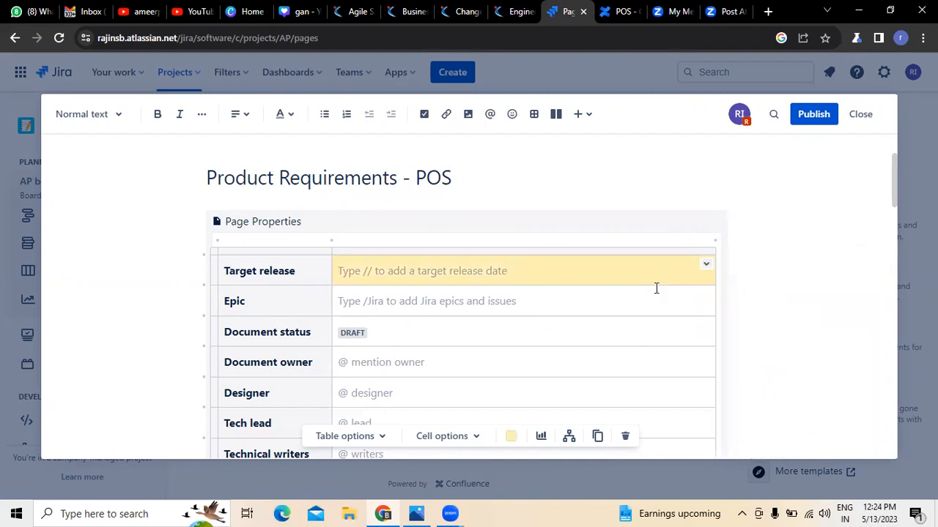
Shade the Epic, Document status and Document owner cells yellow.
click(704, 296)
mouse_move(732, 266)
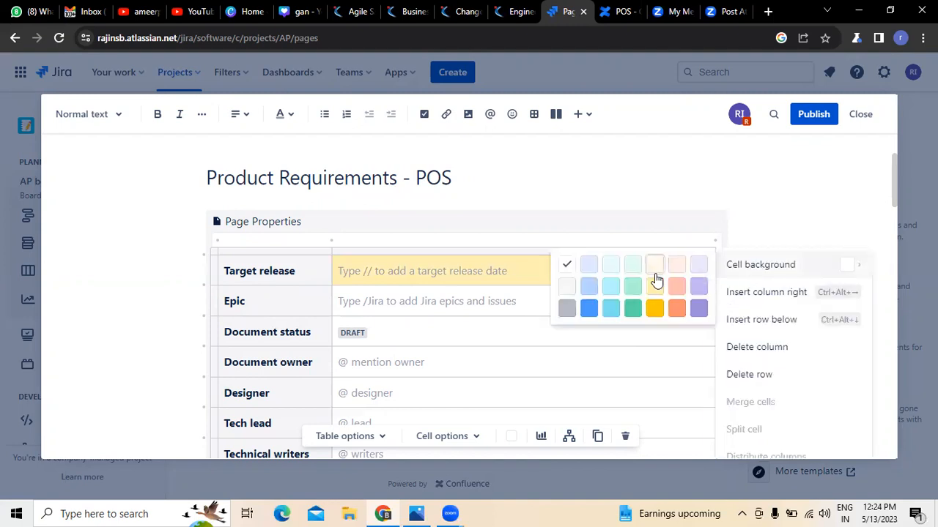
click(656, 268)
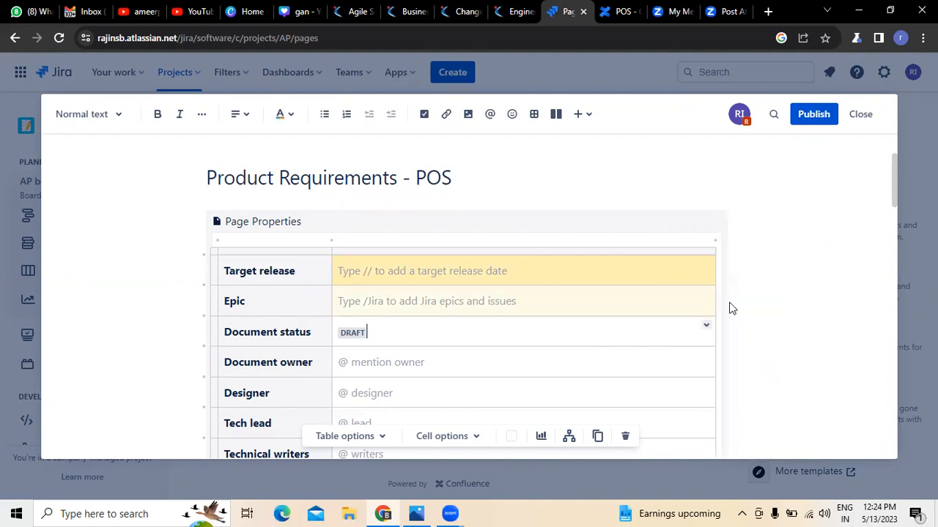
click(706, 326)
mouse_move(749, 267)
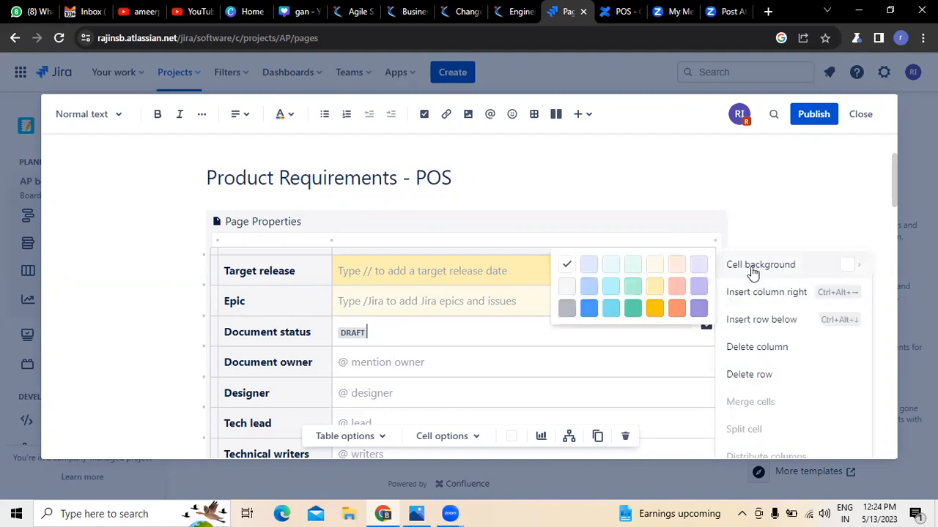
click(654, 286)
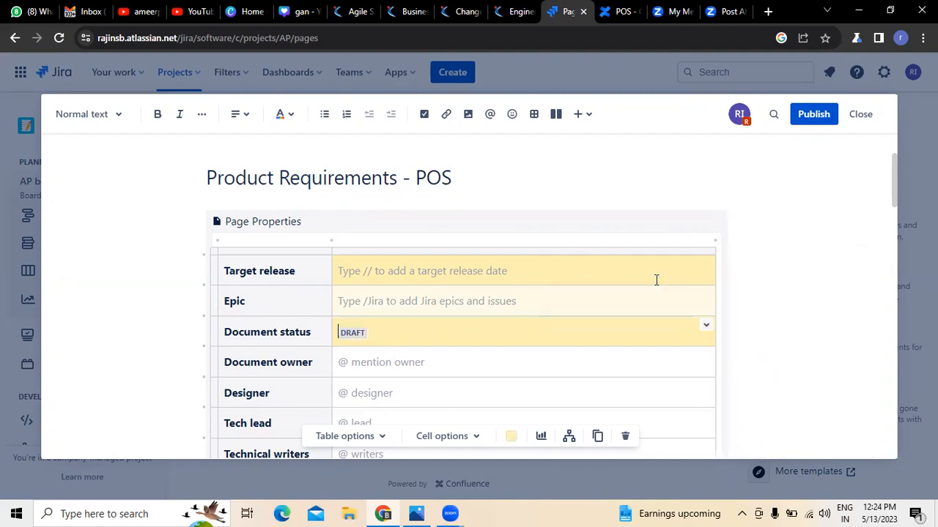
scroll(663, 364, down, 1)
click(649, 293)
click(705, 286)
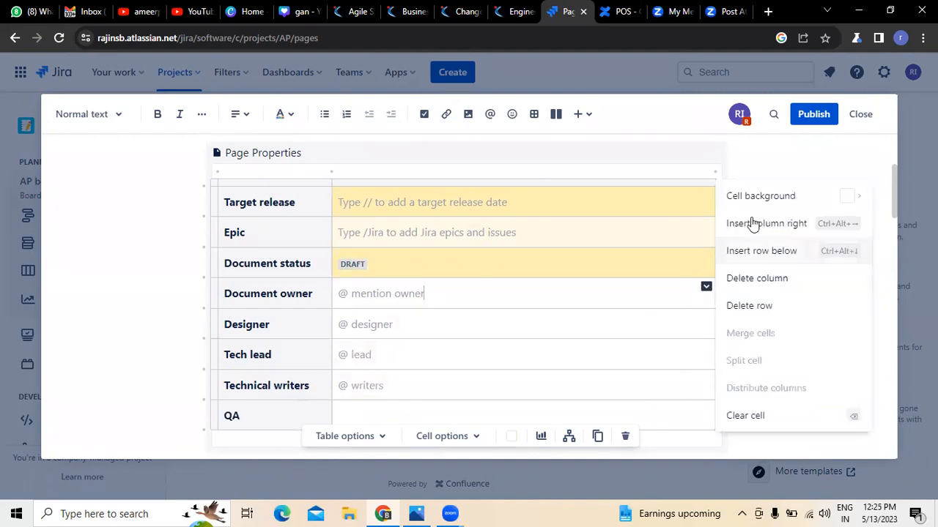
mouse_move(762, 196)
click(653, 237)
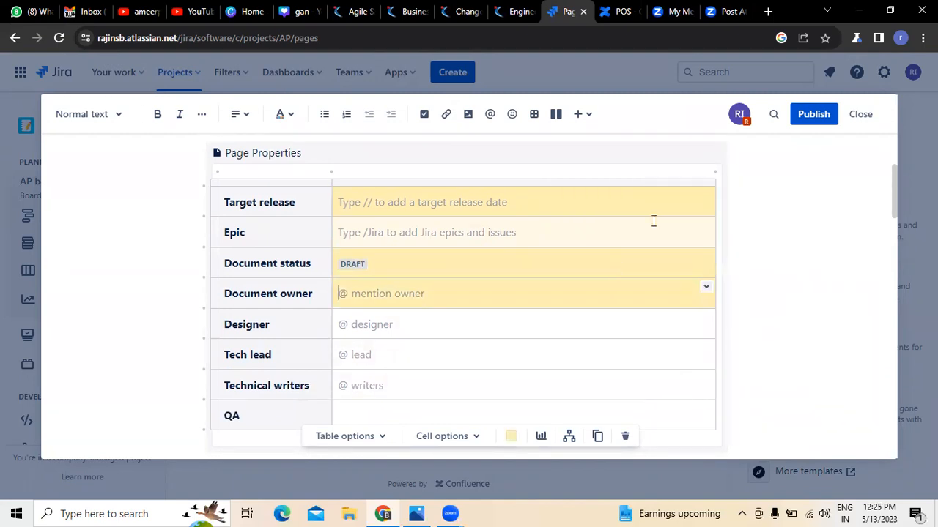
Shade the Designer and Tech lead cells yellow.
click(625, 328)
click(705, 318)
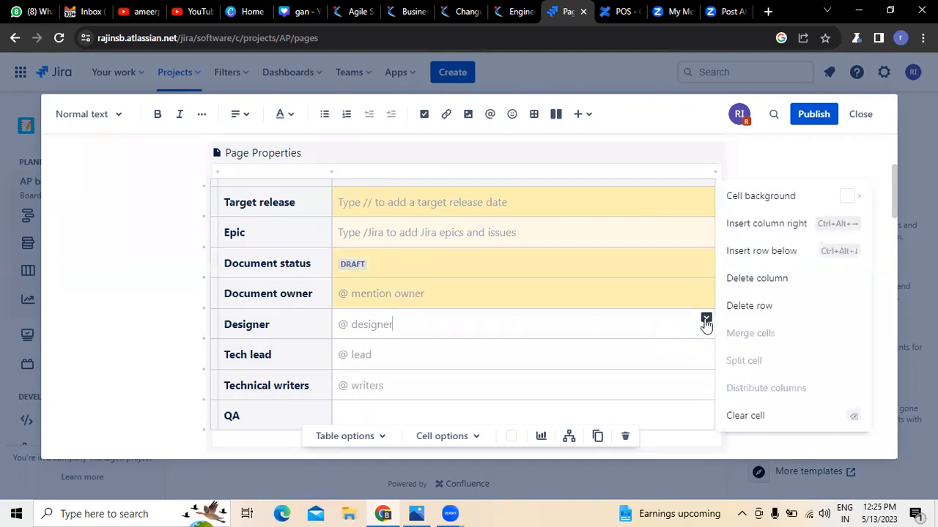
mouse_move(750, 205)
click(655, 223)
click(668, 355)
click(706, 348)
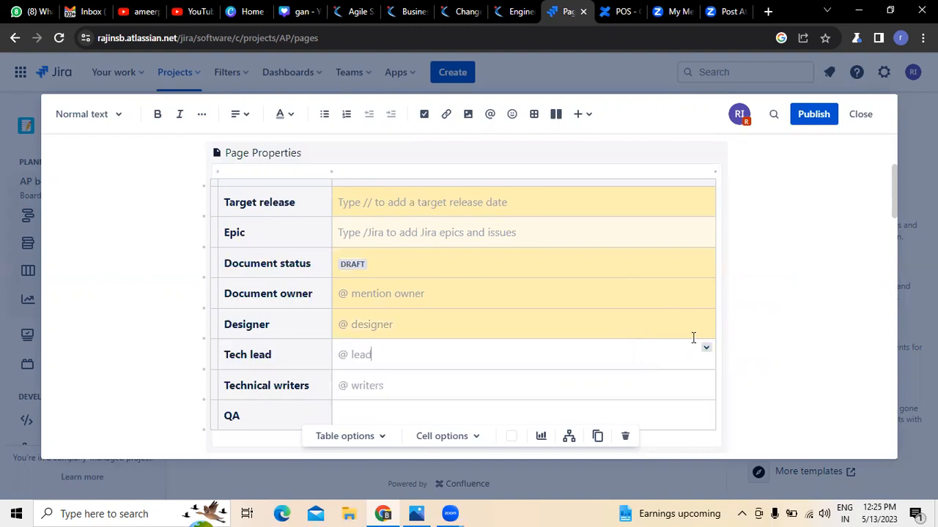
scroll(795, 227, up, 2)
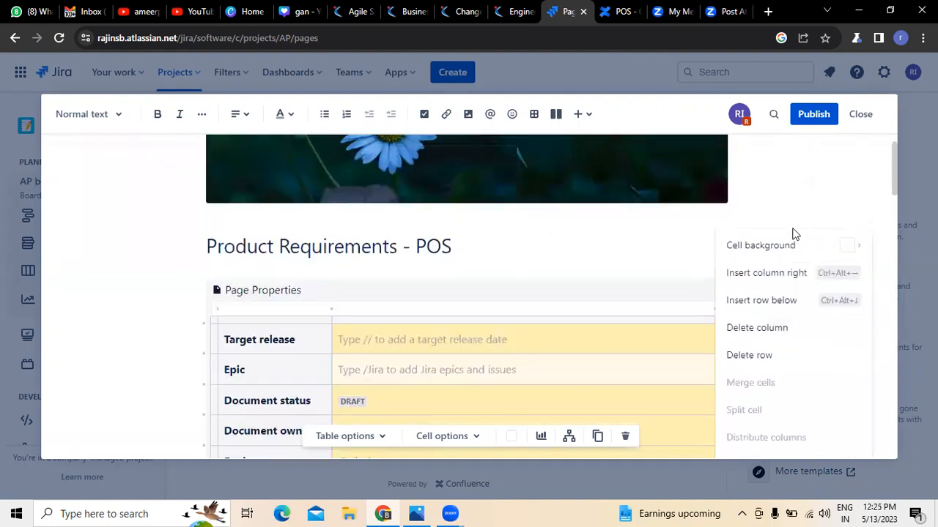
mouse_move(760, 253)
click(662, 269)
Shade the Technical writers and QA cells yellow.
scroll(601, 329, down, 4)
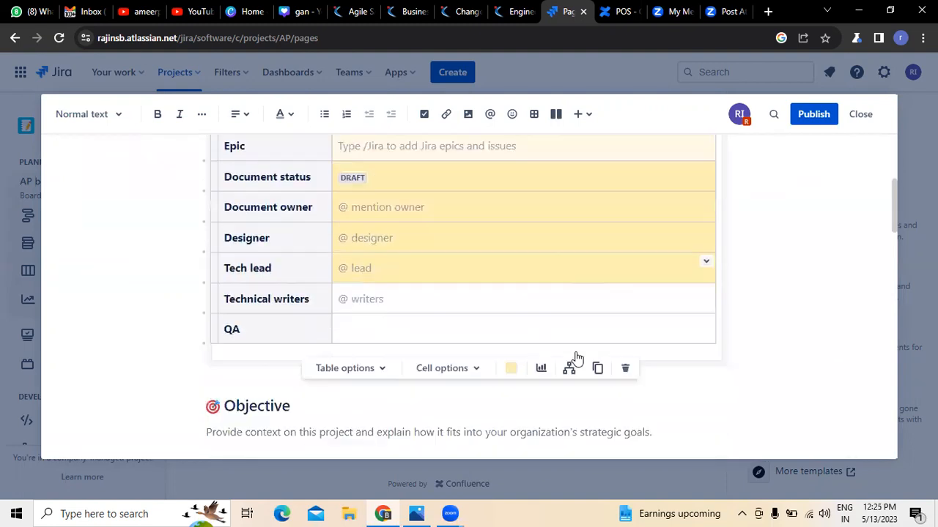
click(547, 268)
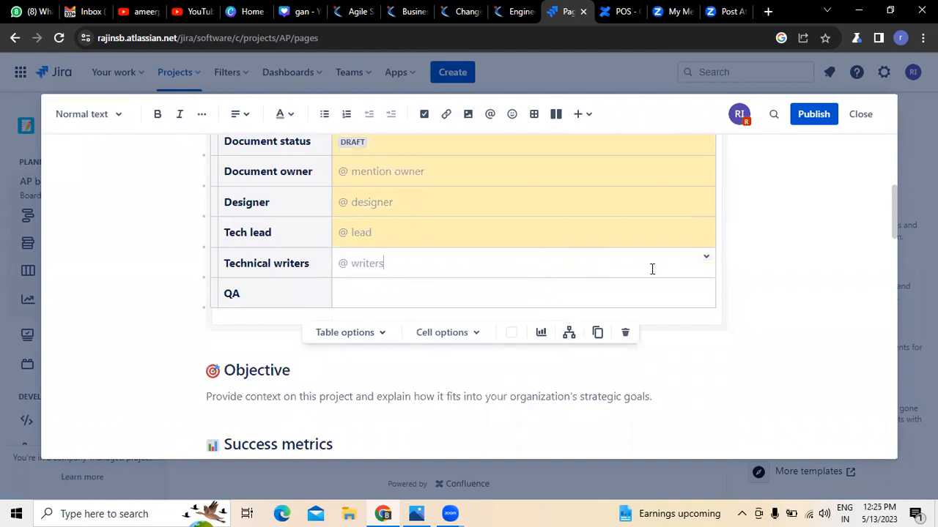
click(706, 257)
mouse_move(744, 263)
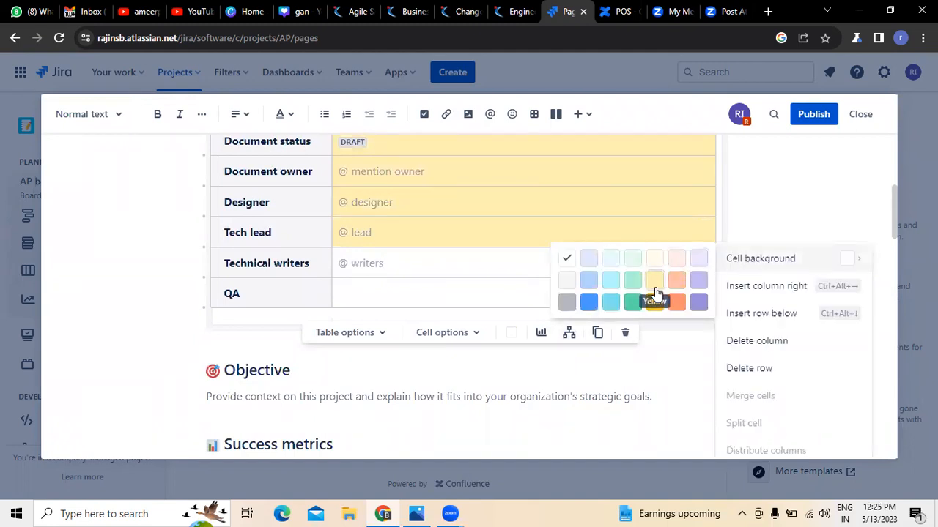
click(654, 283)
click(602, 296)
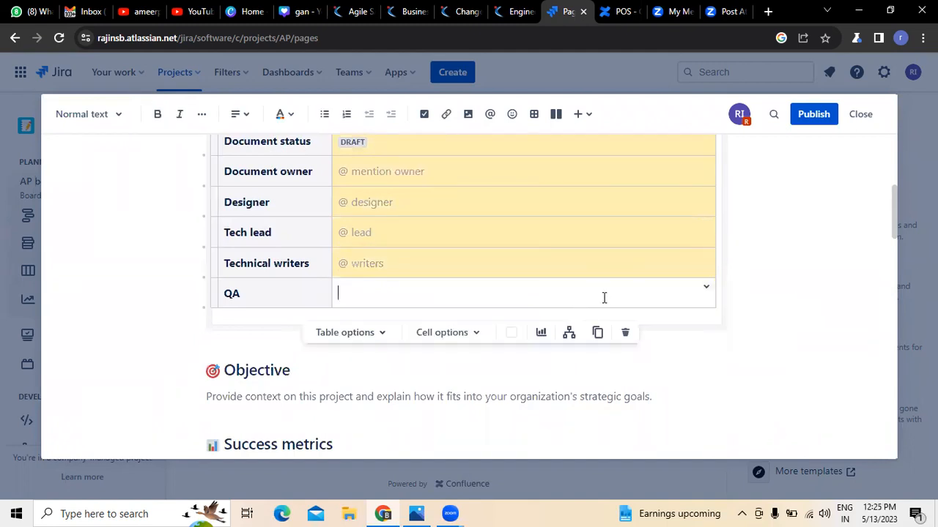
click(706, 287)
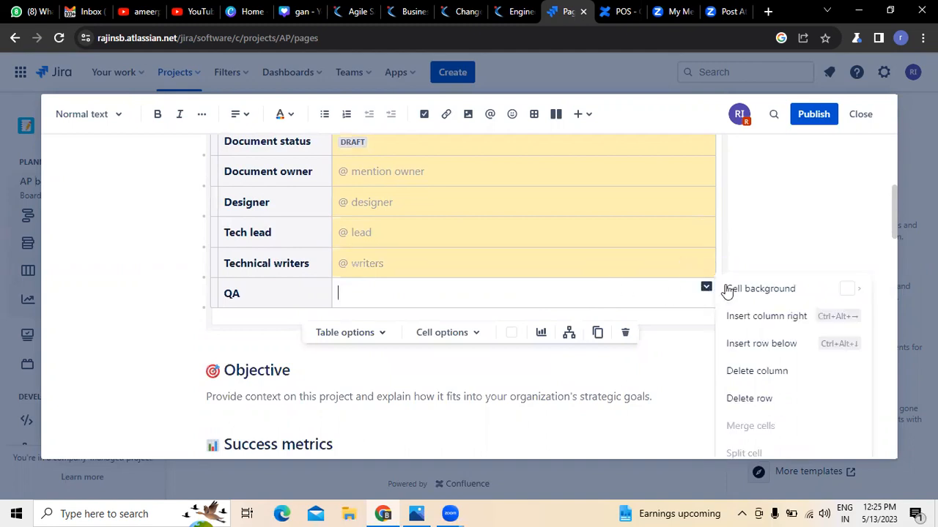
mouse_move(729, 289)
click(654, 313)
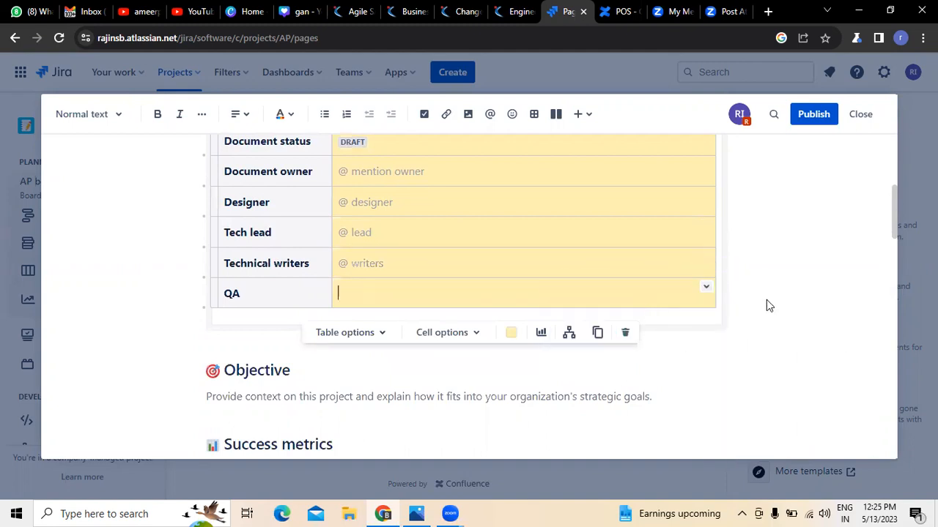
scroll(822, 290, up, 3)
scroll(826, 289, down, 1)
scroll(303, 245, up, 2)
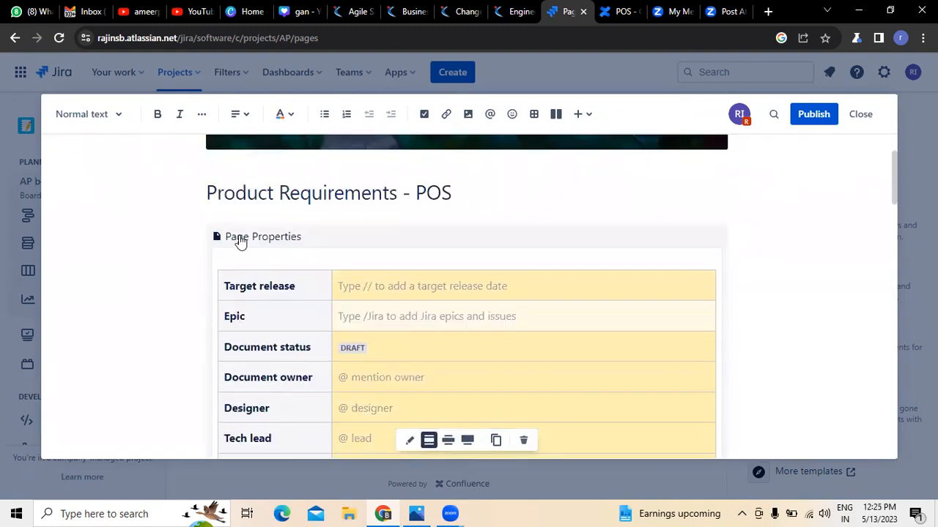
click(299, 245)
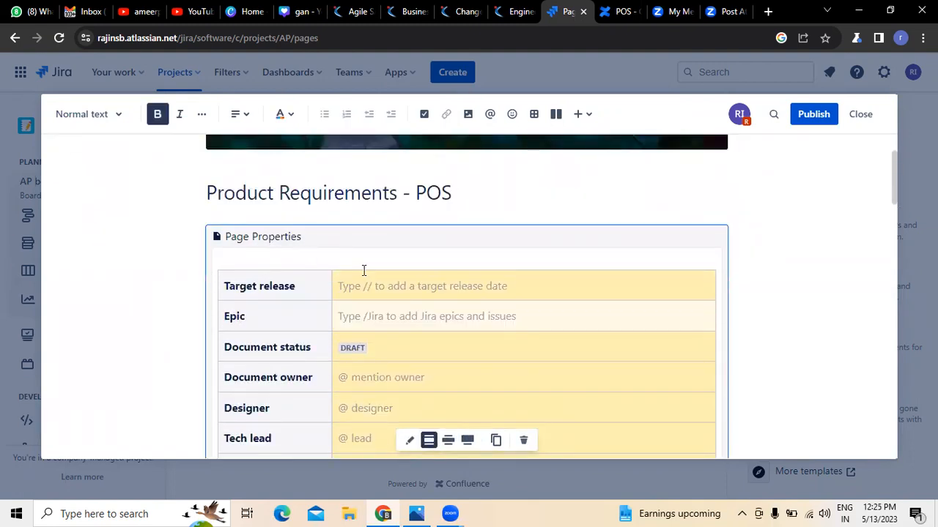
scroll(773, 259, down, 2)
scroll(772, 260, up, 2)
scroll(772, 262, down, 1)
scroll(770, 261, down, 2)
scroll(769, 374, up, 2)
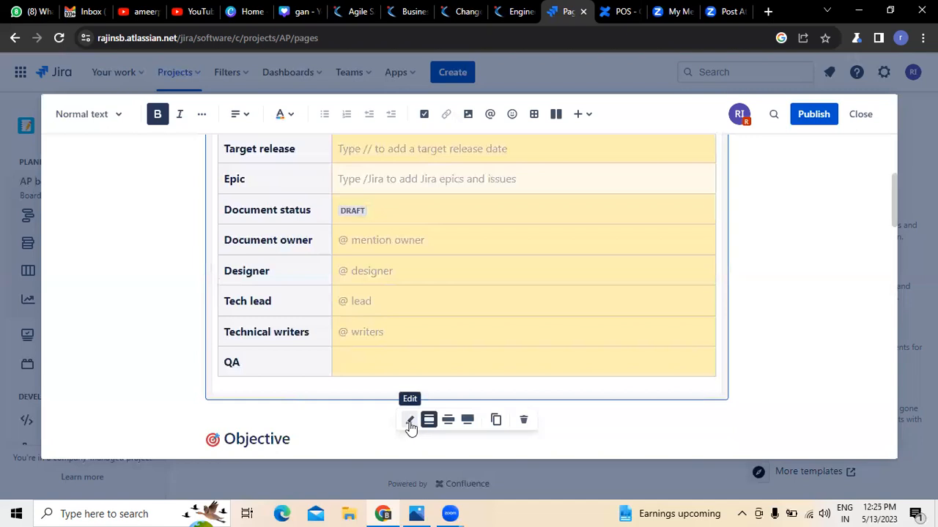
click(410, 422)
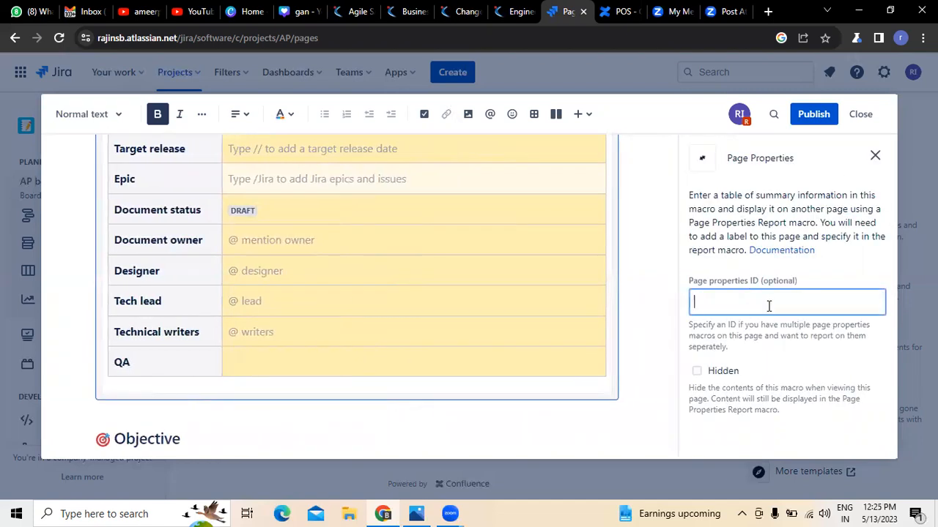
click(874, 155)
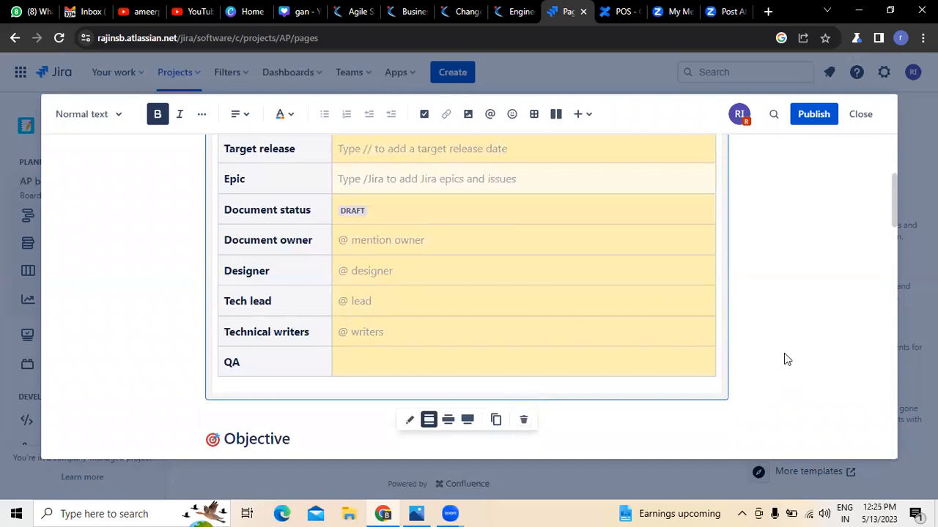
scroll(784, 359, up, 2)
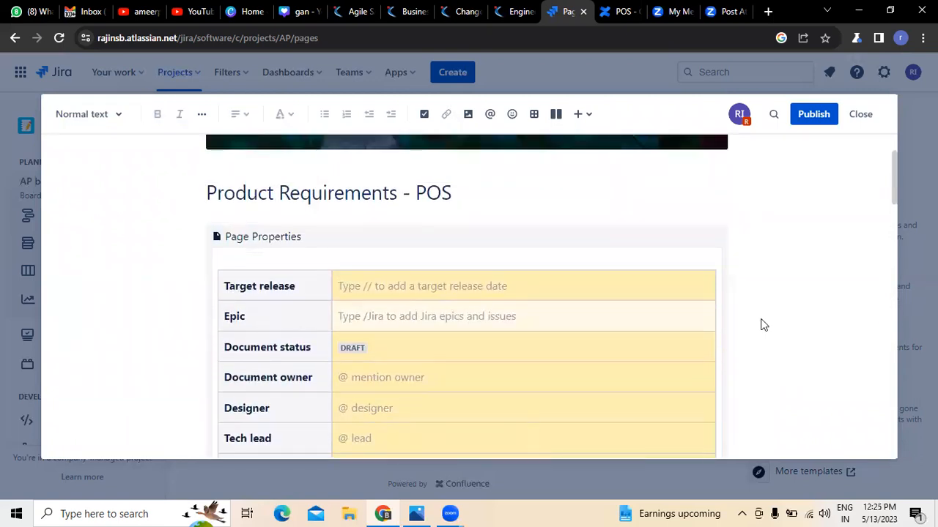
Replace the Target release placeholder with 28/05/ 2023.
scroll(762, 324, down, 1)
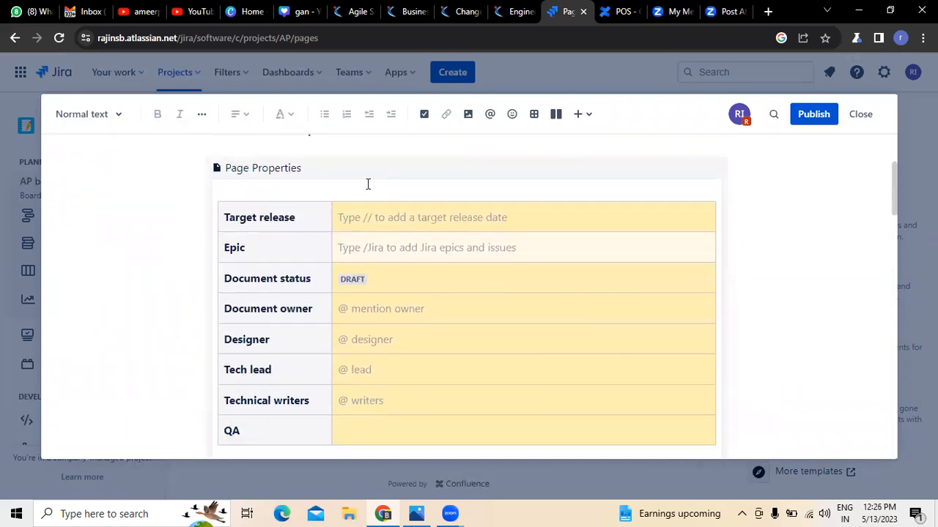
click(352, 216)
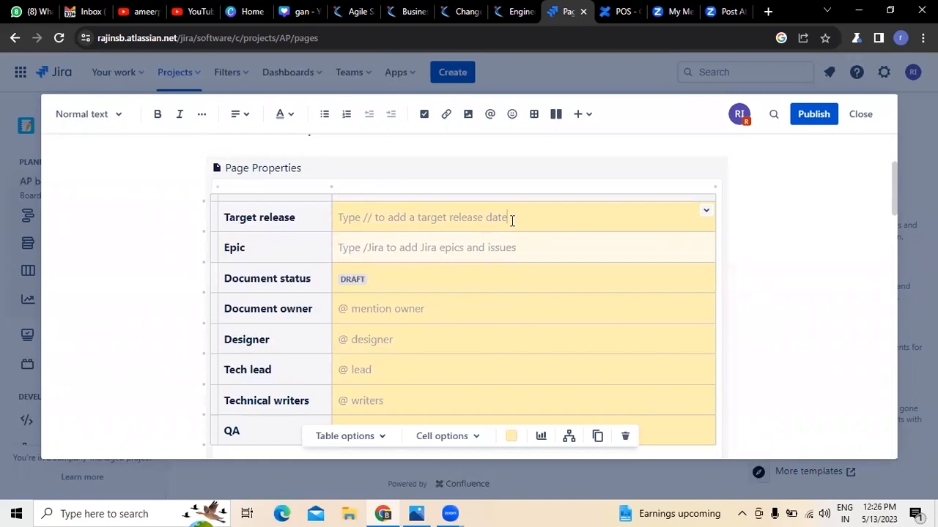
key(BackSpace)
key(BackSpace)
key(BackSpace)
key(BackSpace)
key(BackSpace)
key(BackSpace)
key(BackSpace)
key(BackSpace)
key(BackSpace)
key(BackSpace)
key(BackSpace)
key(BackSpace)
key(BackSpace)
key(BackSpace)
key(BackSpace)
key(BackSpace)
key(BackSpace)
key(BackSpace)
key(BackSpace)
key(BackSpace)
key(BackSpace)
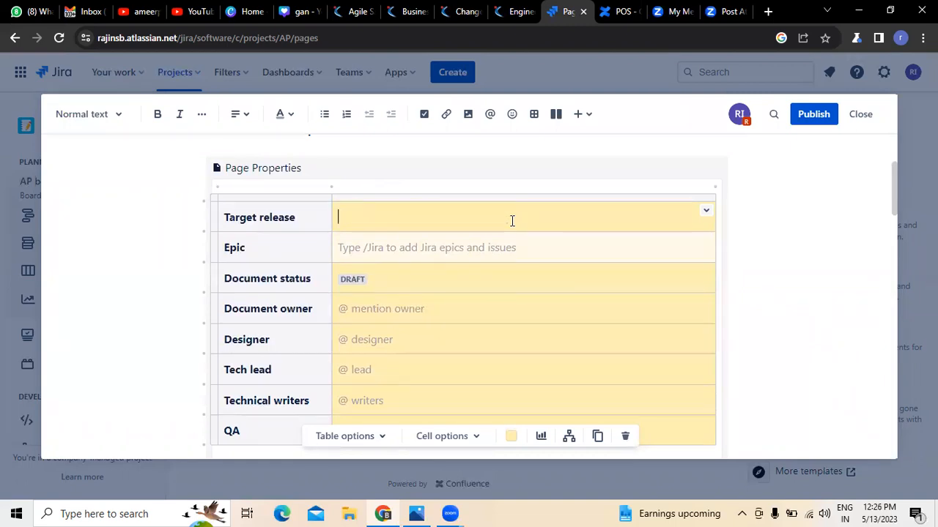
text(28/05/ 2023)
Set the Epic value to 1,2,4.
click(484, 250)
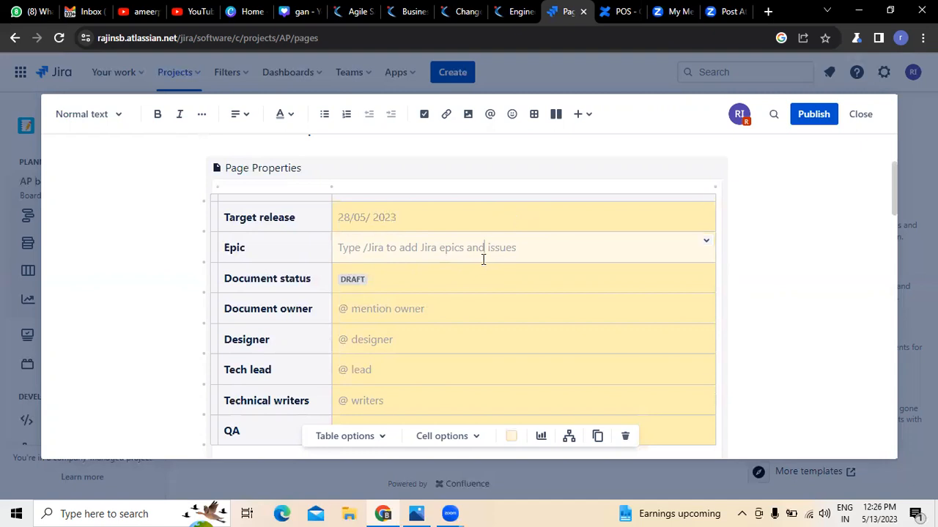
click(705, 241)
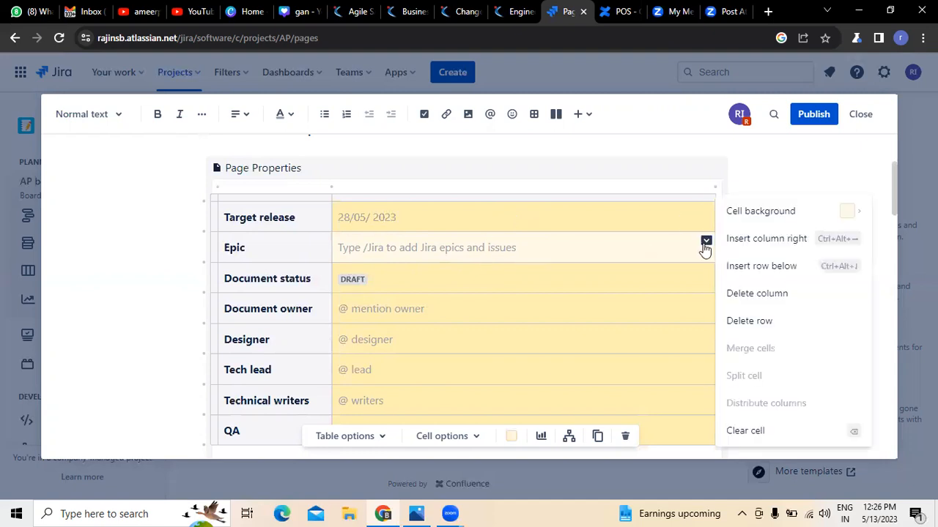
click(627, 247)
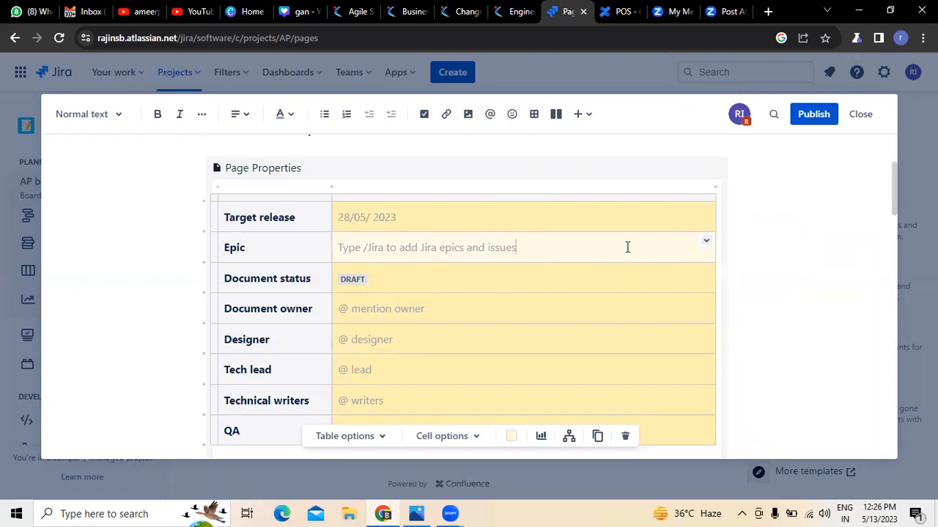
key(BackSpace)
key(BackSpace)
key(BackSpace)
key(BackSpace)
key(BackSpace)
key(BackSpace)
key(BackSpace)
key(BackSpace)
key(BackSpace)
key(BackSpace)
key(BackSpace)
key(BackSpace)
key(BackSpace)
key(BackSpace)
key(BackSpace)
key(BackSpace)
key(BackSpace)
key(BackSpace)
key(BackSpace)
key(BackSpace)
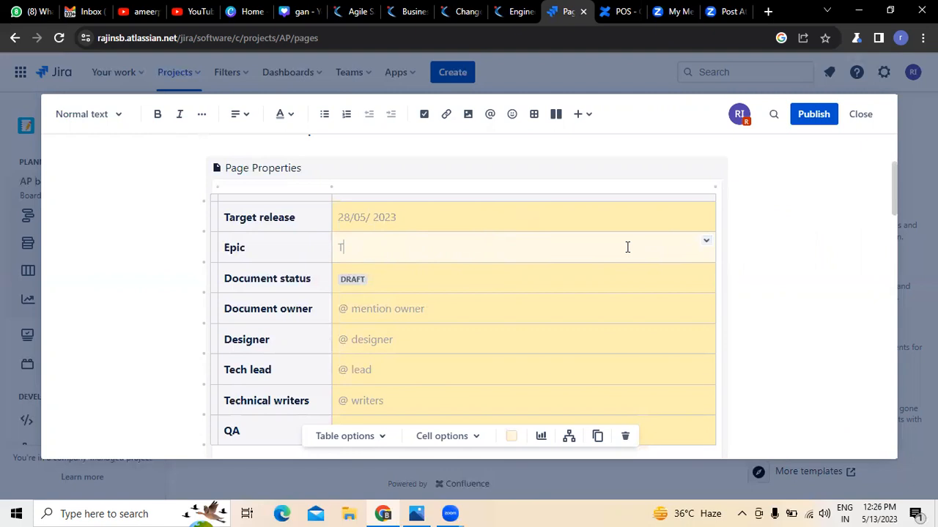
text(EPIC)
key(BackSpace)
key(BackSpace)
key(BackSpace)
key(BackSpace)
key(BackSpace)
text(1,2,4)
Add OPEN beside DRAFT in Document status and clear the Document owner placeholder.
click(508, 272)
text(OPEN)
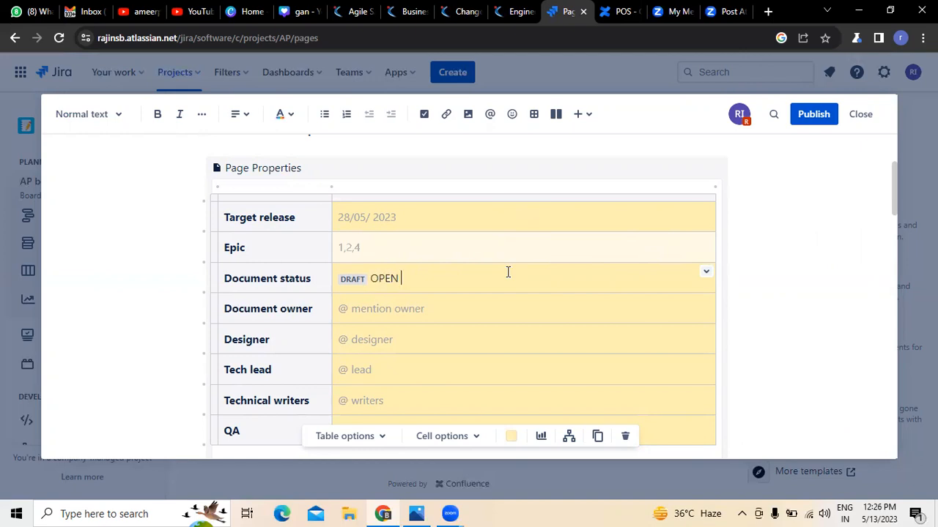
click(431, 313)
key(BackSpace)
key(BackSpace)
key(BackSpace)
key(BackSpace)
key(BackSpace)
key(BackSpace)
key(BackSpace)
key(BackSpace)
key(BackSpace)
key(BackSpace)
key(BackSpace)
key(BackSpace)
key(BackSpace)
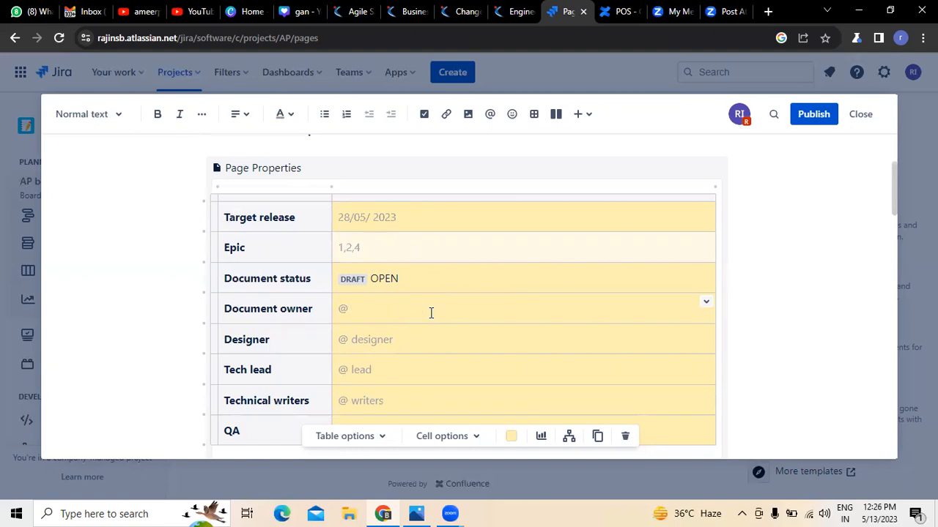
Enter the assigned people's names for Document owner, Designer and Tech lead.
text(Mr. RAVI)
click(422, 336)
key(BackSpace)
key(BackSpace)
key(BackSpace)
key(BackSpace)
key(BackSpace)
key(BackSpace)
key(BackSpace)
key(BackSpace)
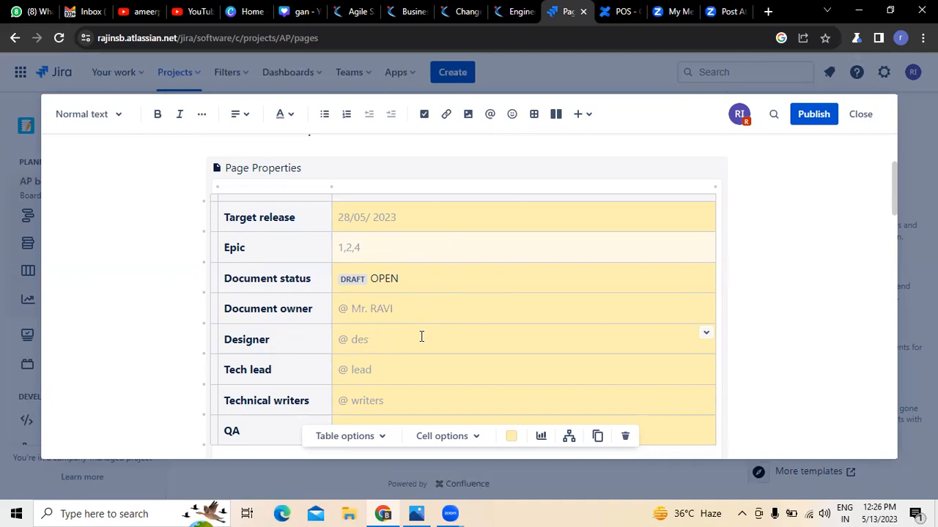
text(Mr. sanotosh)
click(382, 368)
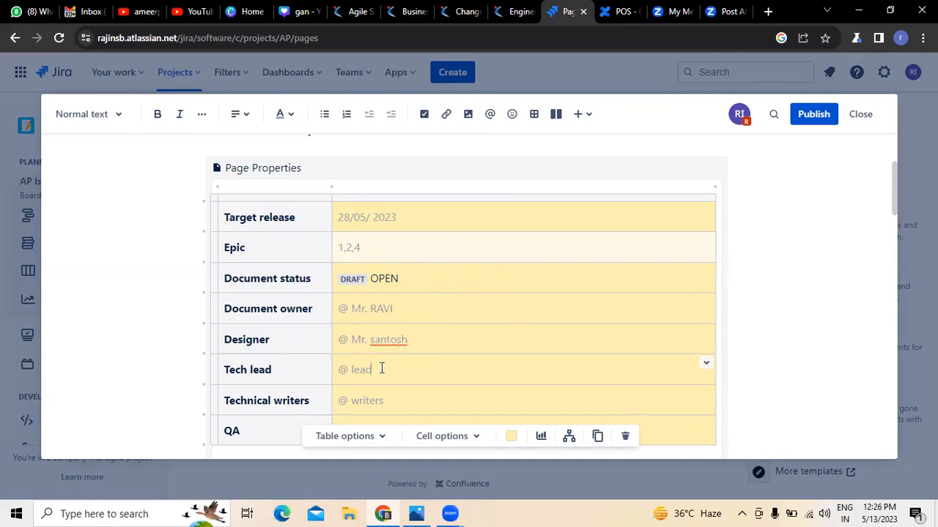
key(BackSpace)
key(BackSpace)
key(BackSpace)
key(BackSpace)
text(Mrs. sravya)
Enter the assigned team members' names for Technical writers and QA.
click(395, 401)
key(BackSpace)
key(BackSpace)
key(BackSpace)
key(BackSpace)
text(Mr)
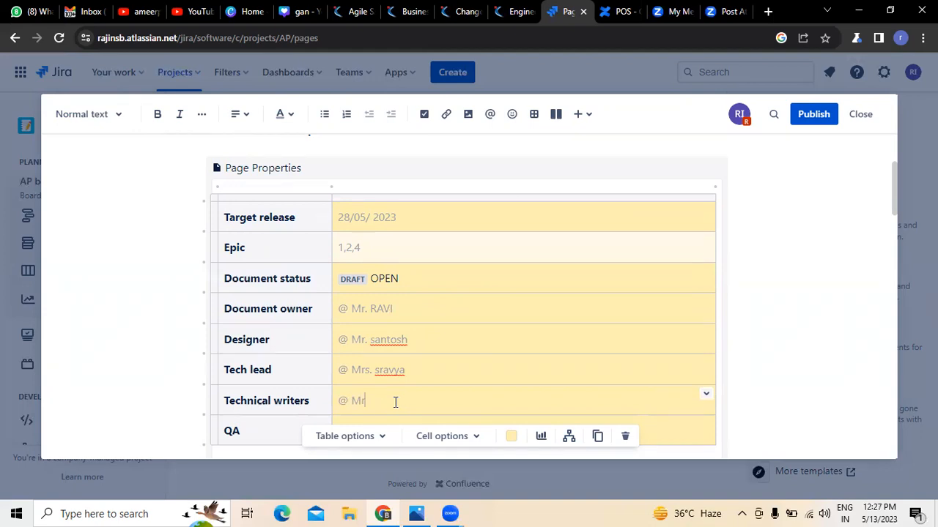
text(. Vinod)
click(450, 374)
scroll(450, 374, down, 2)
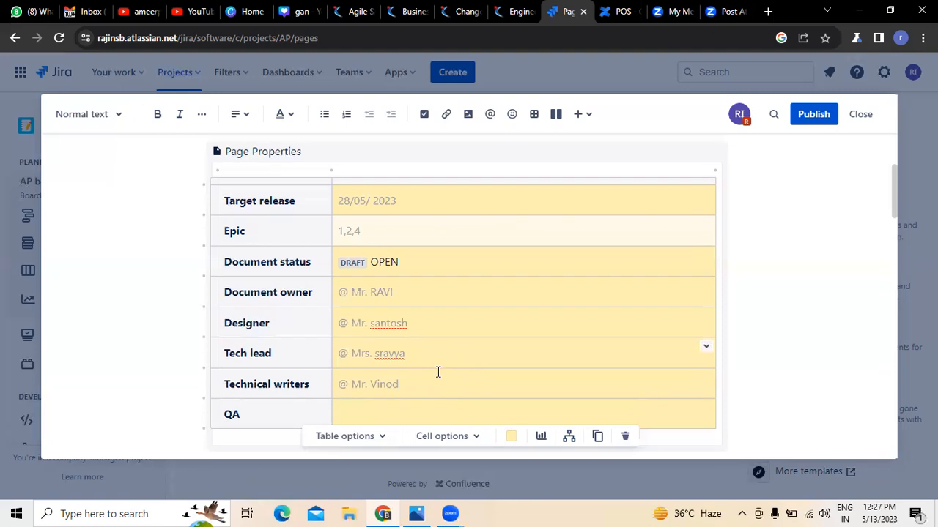
click(361, 362)
text(Mrs. V)
text(amini)
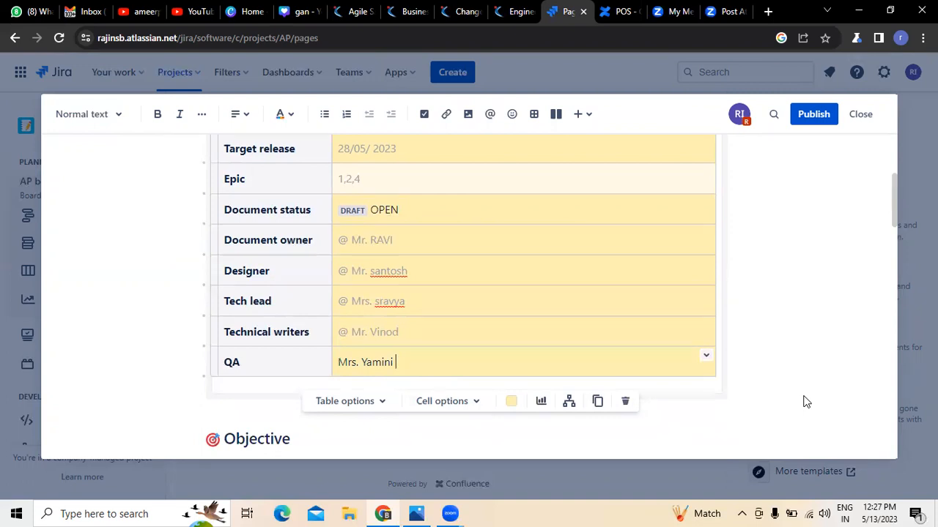
scroll(760, 324, down, 3)
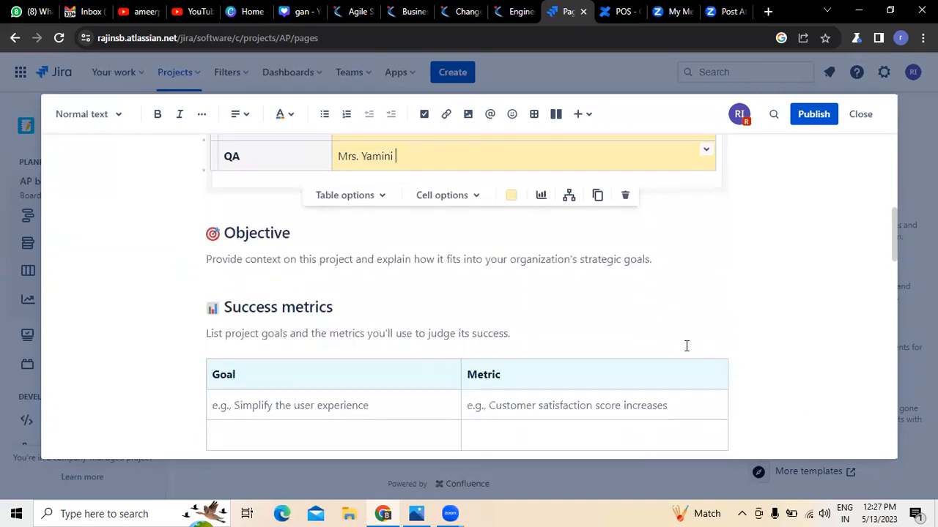
Delete the Objective placeholder and begin the sentence 'Purpose of developing an POS system'.
click(657, 258)
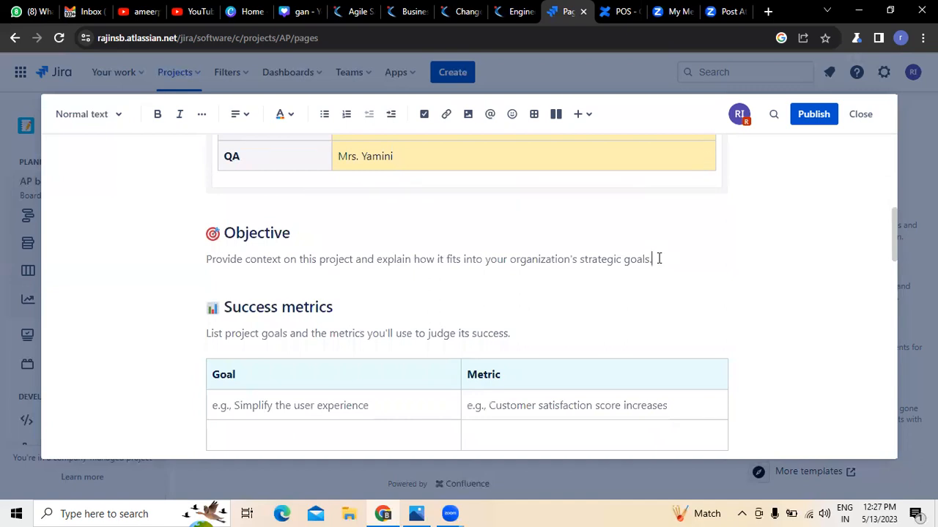
key(Home)
key(BackSpace)
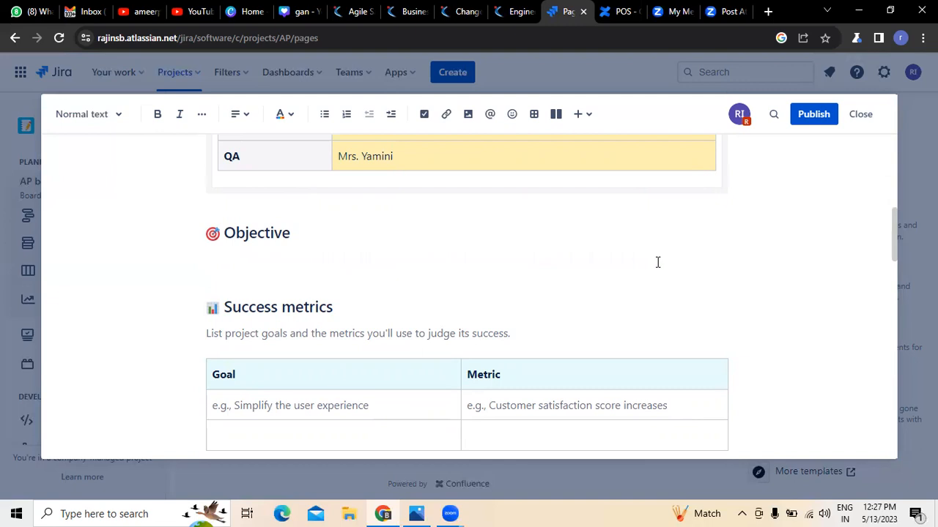
text(Purpose of developing an)
key(BackSpace)
text(POS ystem)
key(BackSpace)
key(BackSpace)
key(BackSpace)
key(BackSpace)
key(BackSpace)
Finish the Objective: 'is to make the billing more accurate and faster… standing on queues for a Long time'.
text(system is to make th)
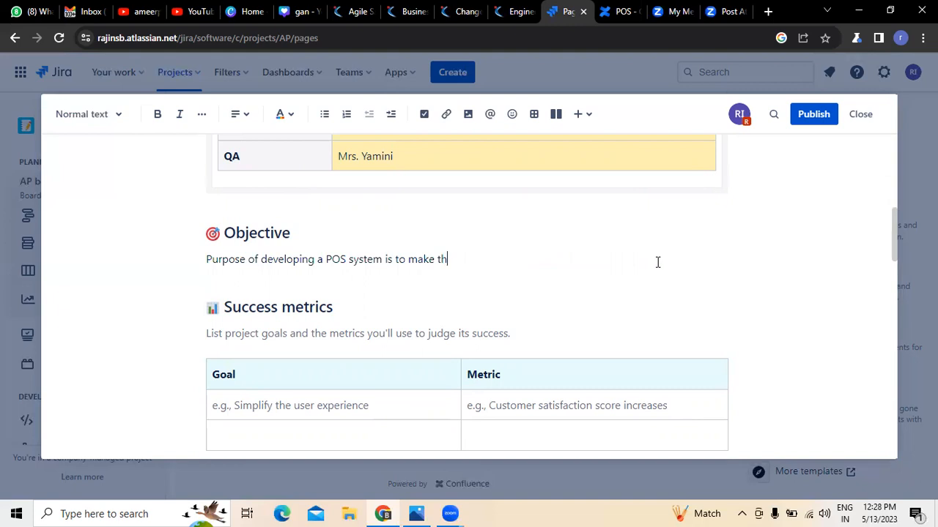
text(e billing more accurate an)
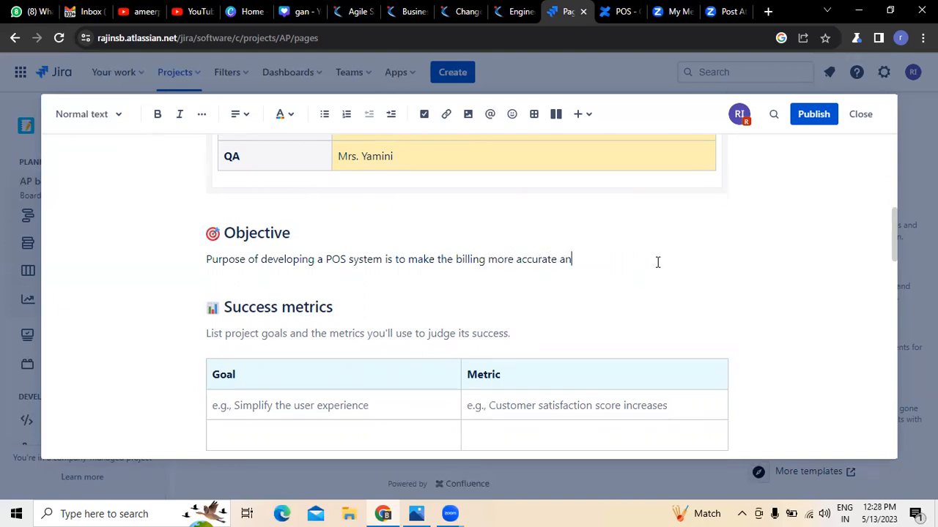
text(d faster so that we can satisfy)
key(BackSpace)
key(BackSpace)
key(BackSpace)
text(sfy the cusotmer)
key(BackSpace)
key(BackSpace)
key(BackSpace)
key(BackSpace)
key(BackSpace)
text(tomer )
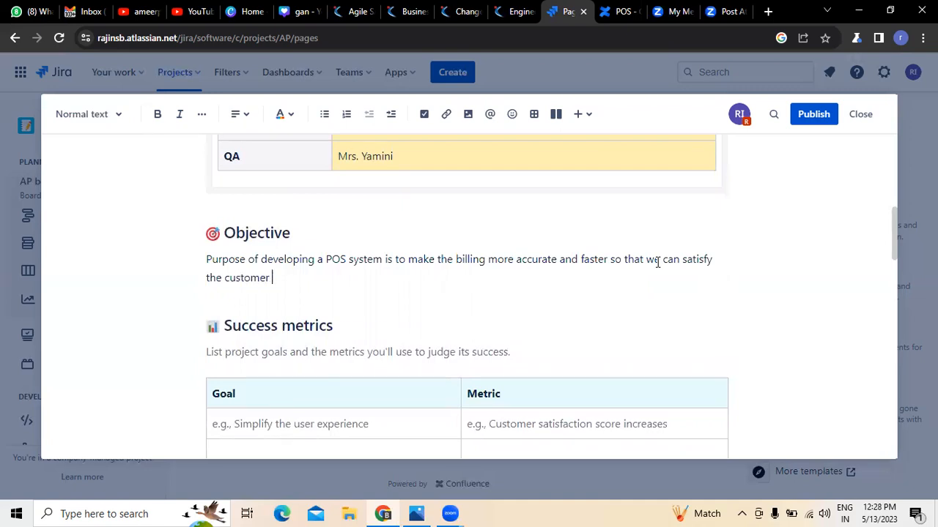
text(wo)
key(BackSpace)
text(ith out of d)
key(BackSpace)
key(BackSpace)
text(standing)
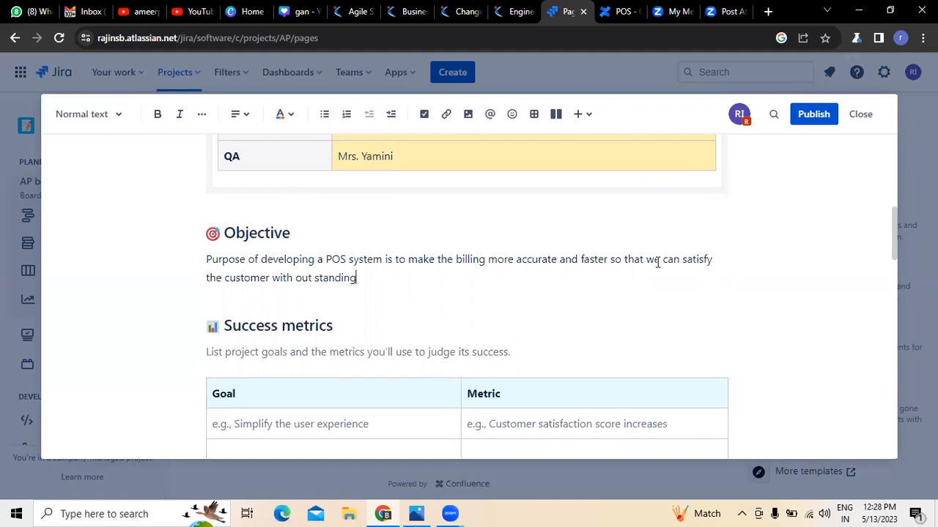
text( on queues for a LOng time)
key(BackSpace)
key(BackSpace)
key(BackSpace)
key(BackSpace)
key(BackSpace)
key(BackSpace)
key(BackSpace)
key(BackSpace)
key(BackSpace)
key(BackSpace)
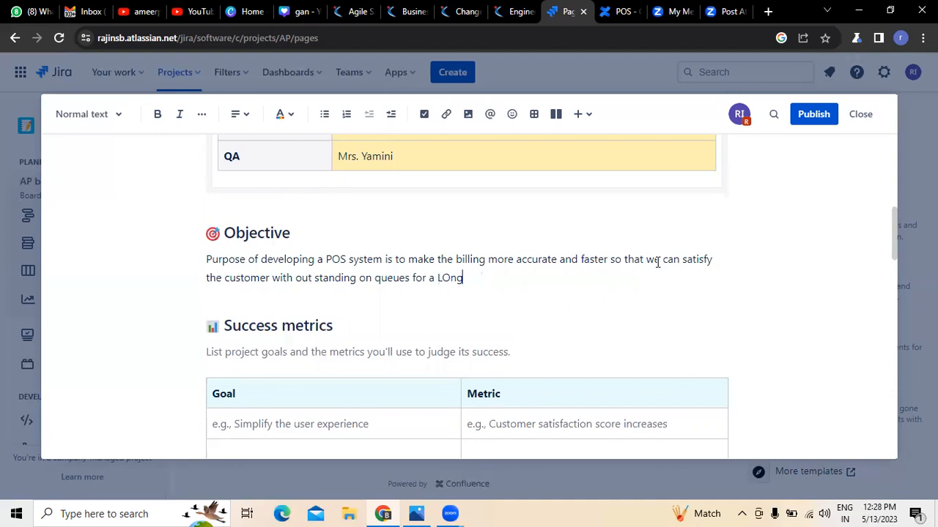
text(Long time)
scroll(658, 261, down, 1)
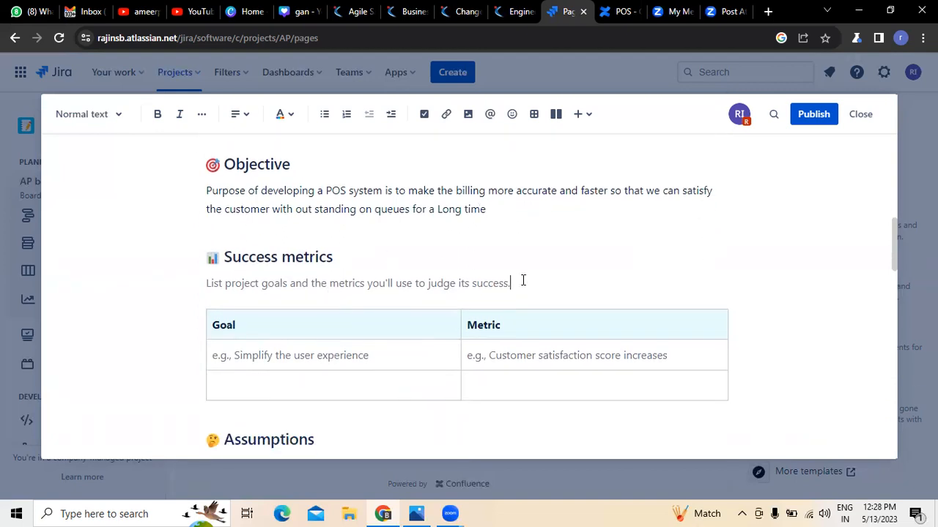
Enter the first goal 'complete billing process in less time', fixing 'biling' via spell-check.
click(249, 355)
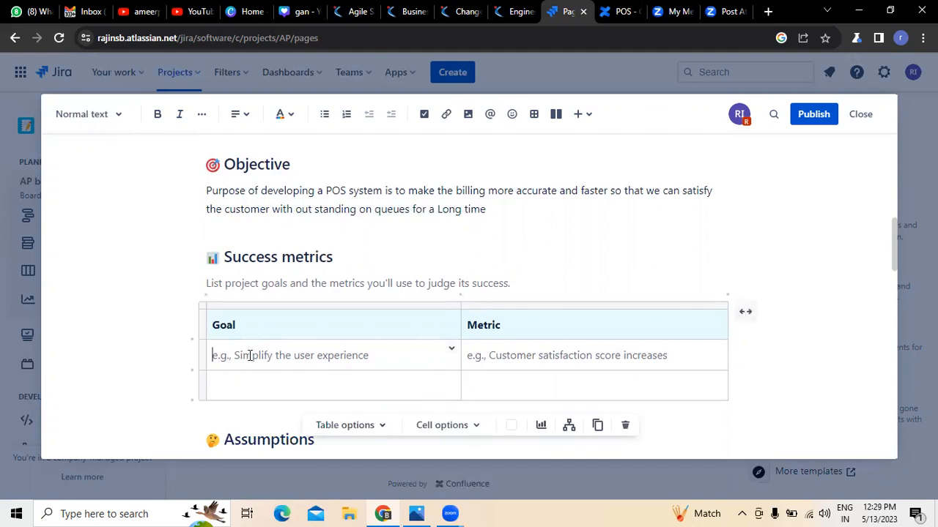
key(BackSpace)
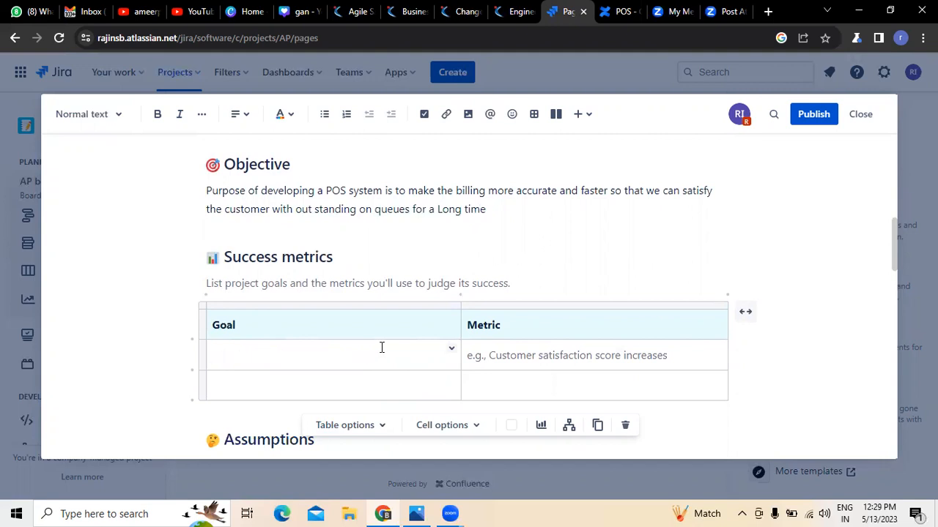
text(complete biling process)
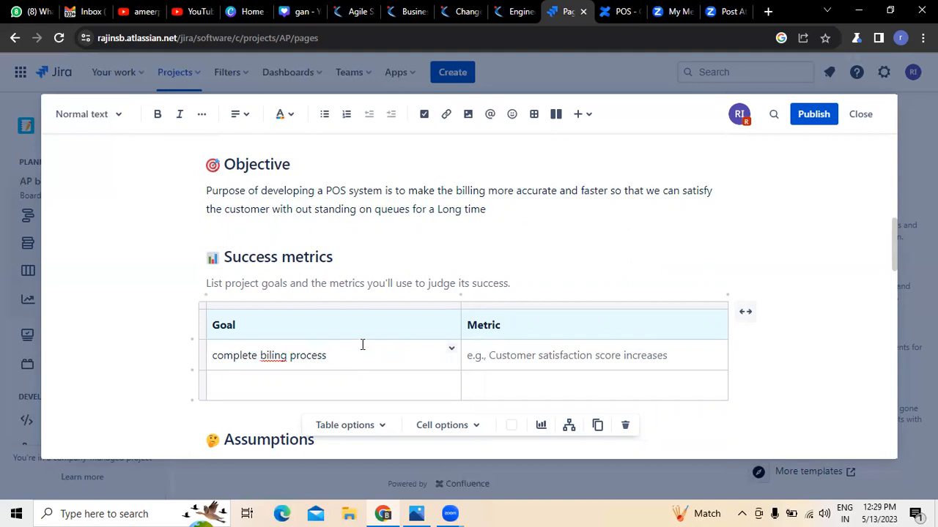
right_click(273, 356)
click(293, 148)
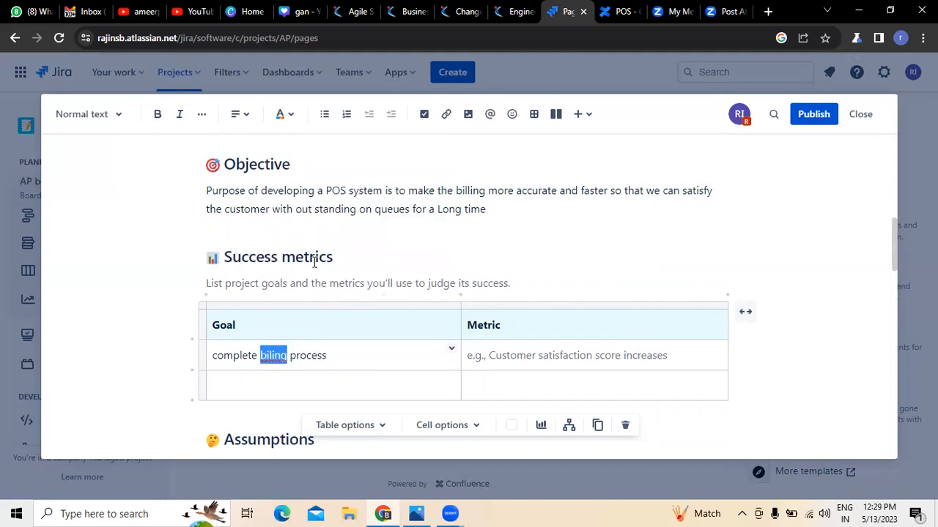
click(346, 350)
text(in l)
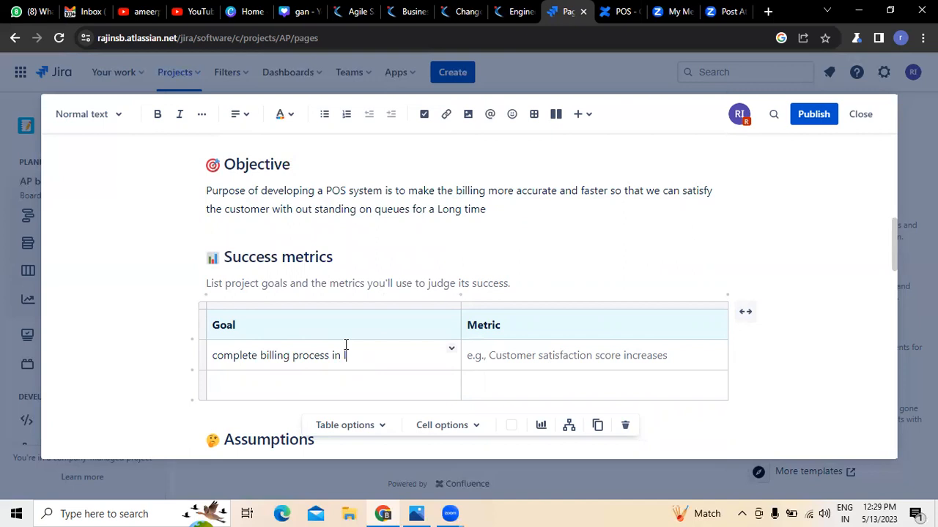
text(ess time)
Enter the metric 'configuration of developing POS system must be accurate and updated'.
click(682, 359)
key(BackSpace)
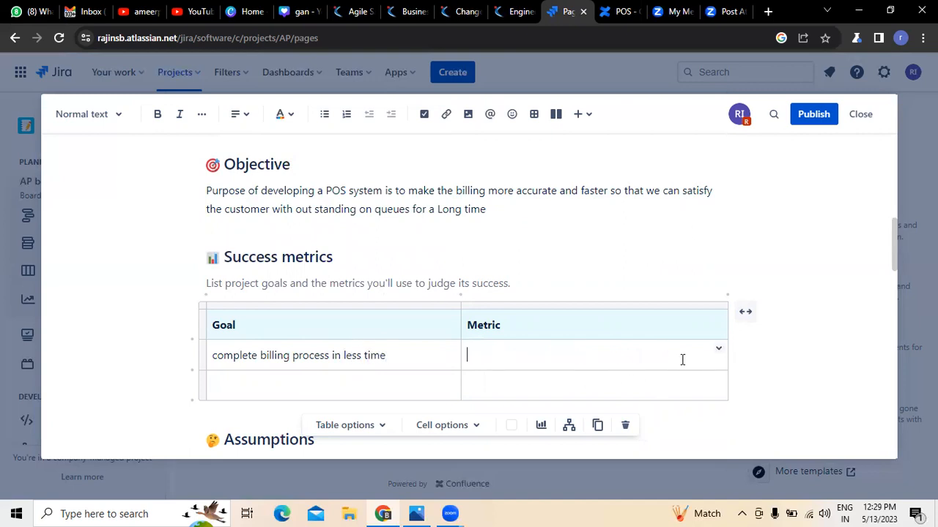
text(configuartion of)
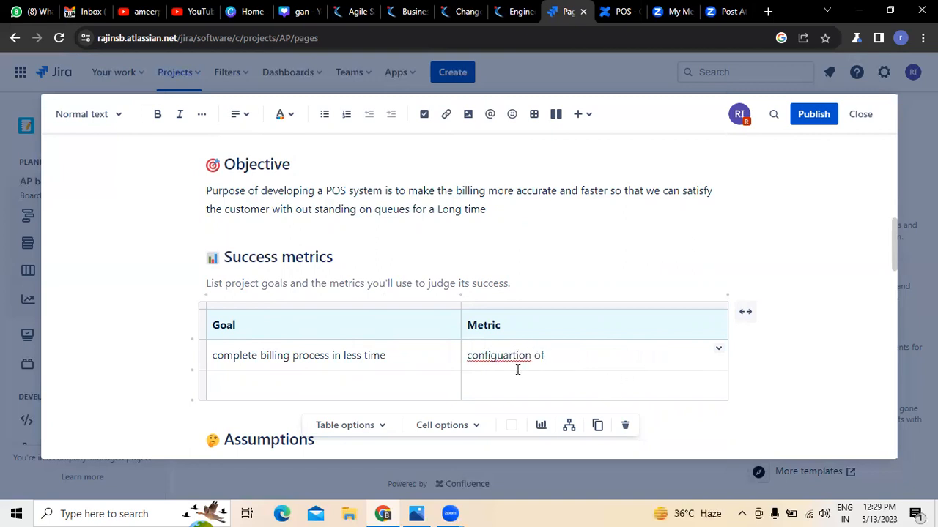
right_click(477, 355)
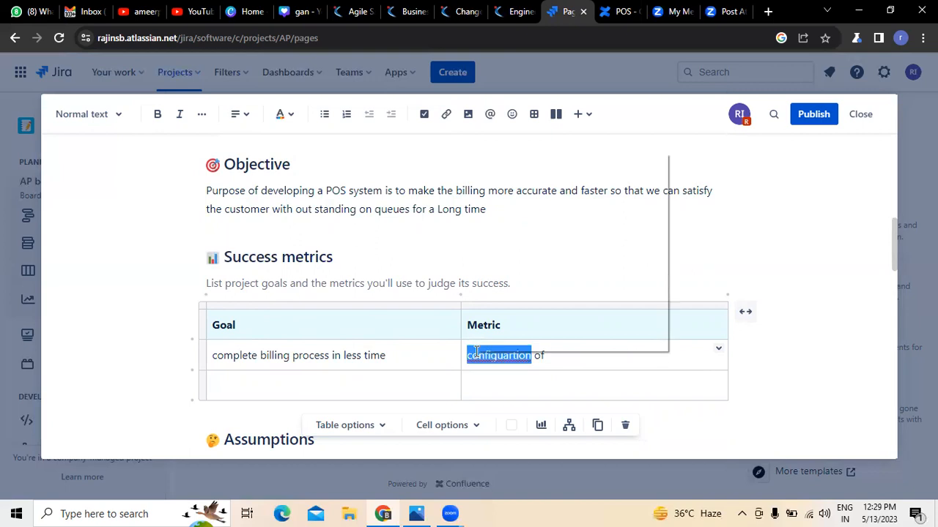
click(536, 179)
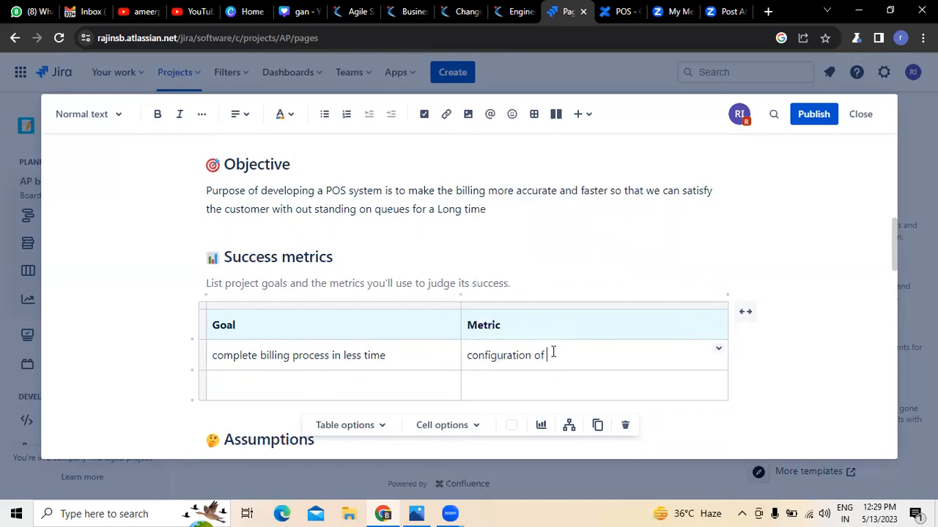
text(developing POS system)
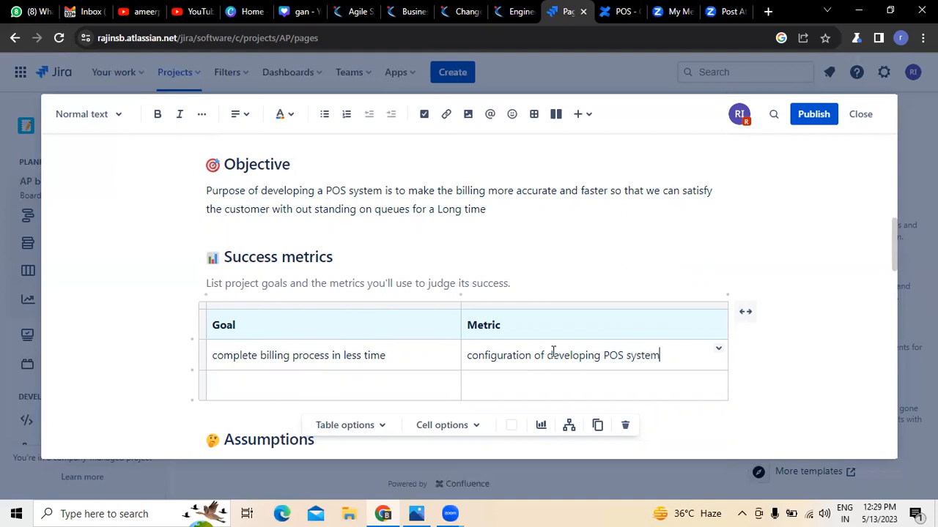
text( must be accurate abd)
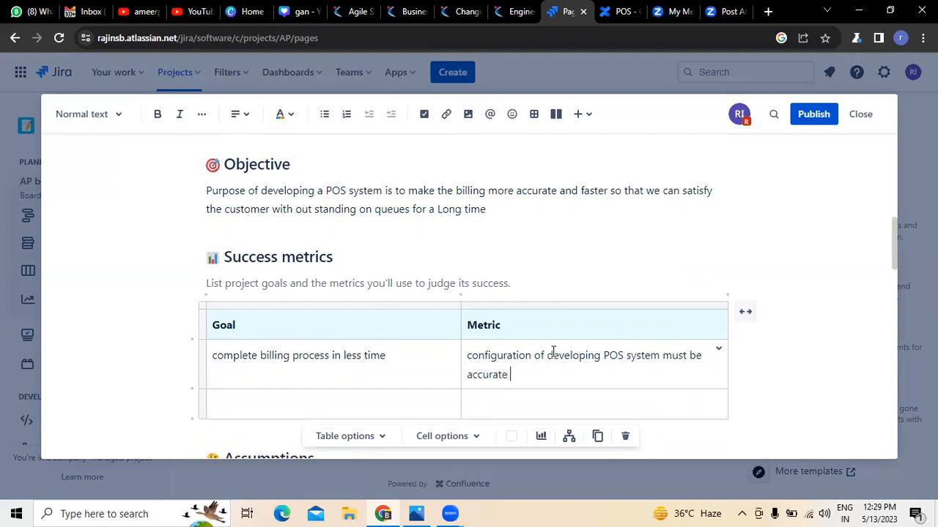
key(BackSpace)
key(BackSpace)
text(nd updated)
scroll(620, 404, down, 1)
Enter the second goal 'Business owner wants to generate and see the reports online for their Multiple stores'.
click(273, 335)
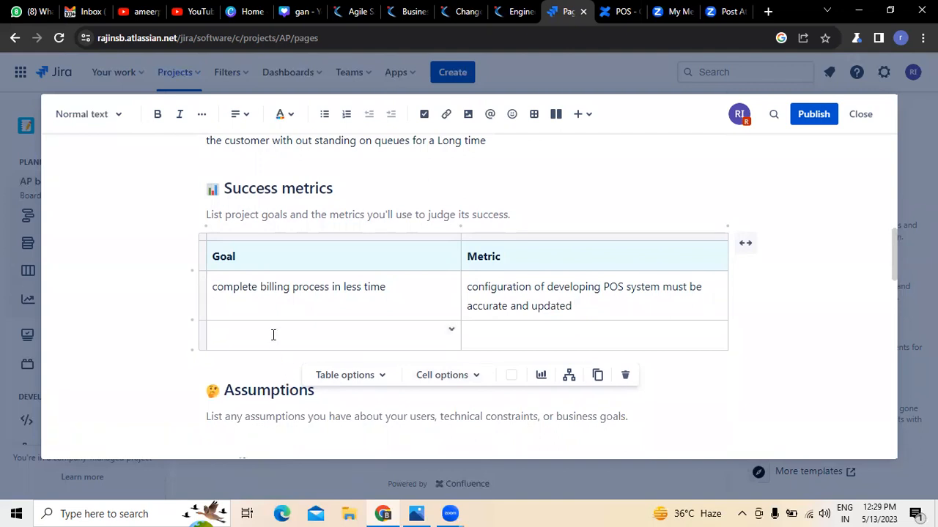
text(usiness)
key(BackSpace)
key(BackSpace)
key(BackSpace)
key(BackSpace)
key(BackSpace)
key(BackSpace)
key(BackSpace)
text(Business)
text( owner )
text(wants to )
text(genarte ans)
key(BackSpace)
key(BackSpace)
key(BackSpace)
key(BackSpace)
key(BackSpace)
key(BackSpace)
key(BackSpace)
key(BackSpace)
text(erate and see)
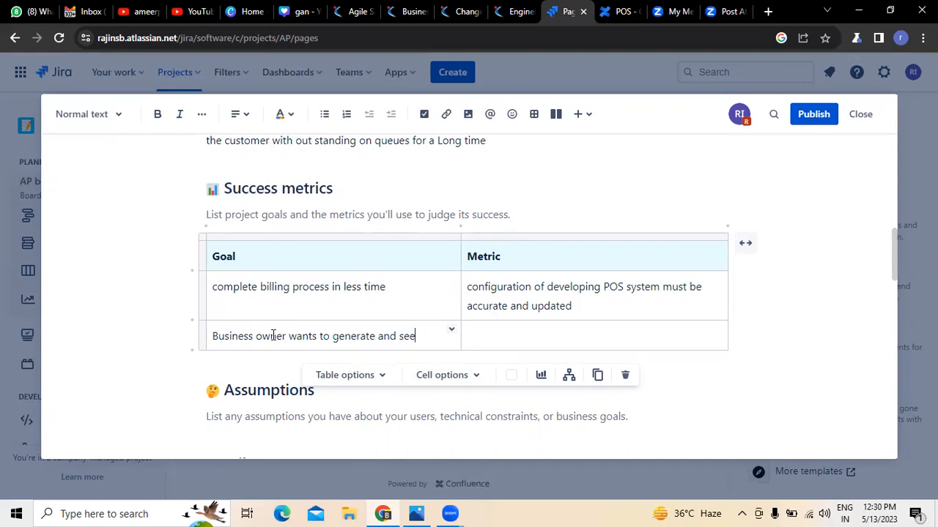
text( the reports online )
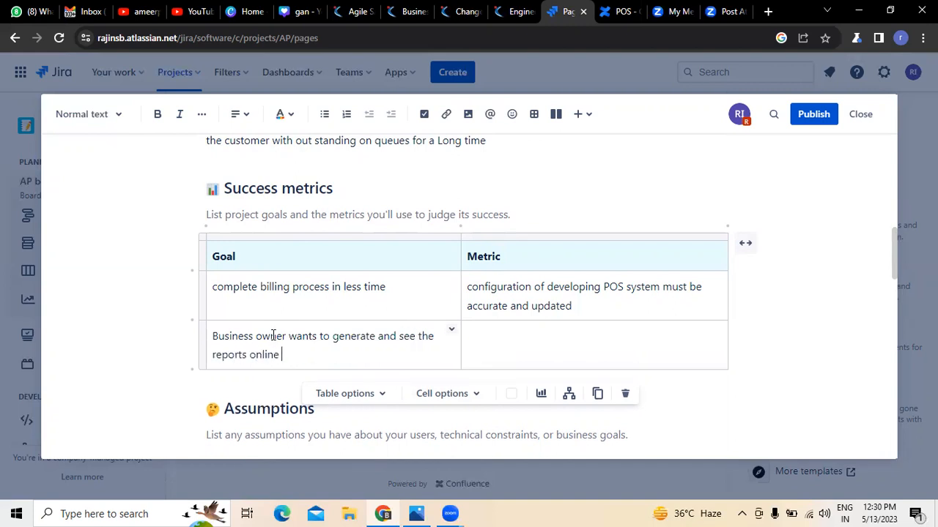
text(for their Mutiple stores)
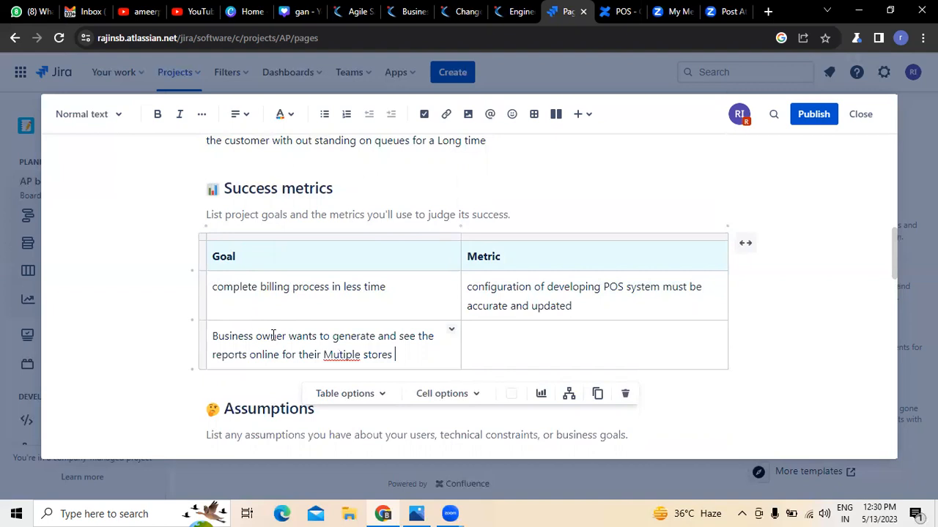
right_click(327, 357)
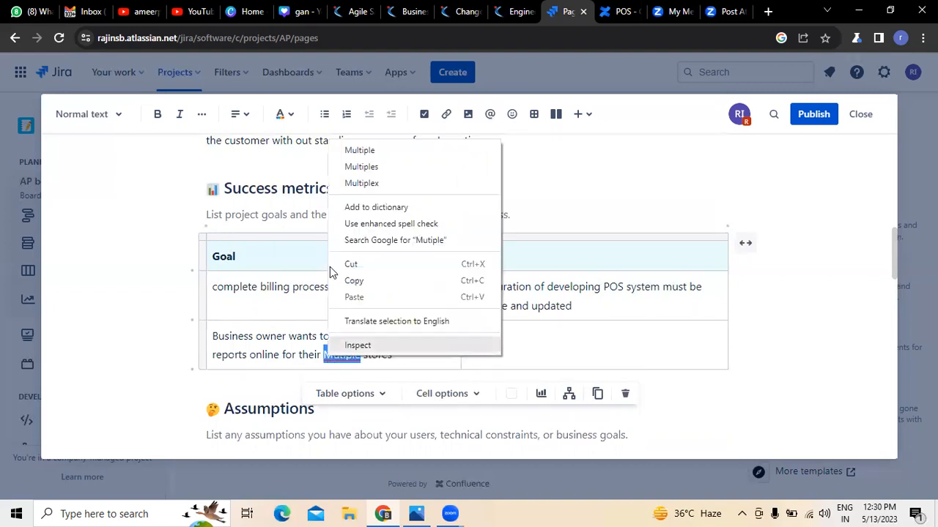
click(347, 151)
Enter the metric 'developing an cloud based POS will address this goal to achieve successfully'.
click(508, 341)
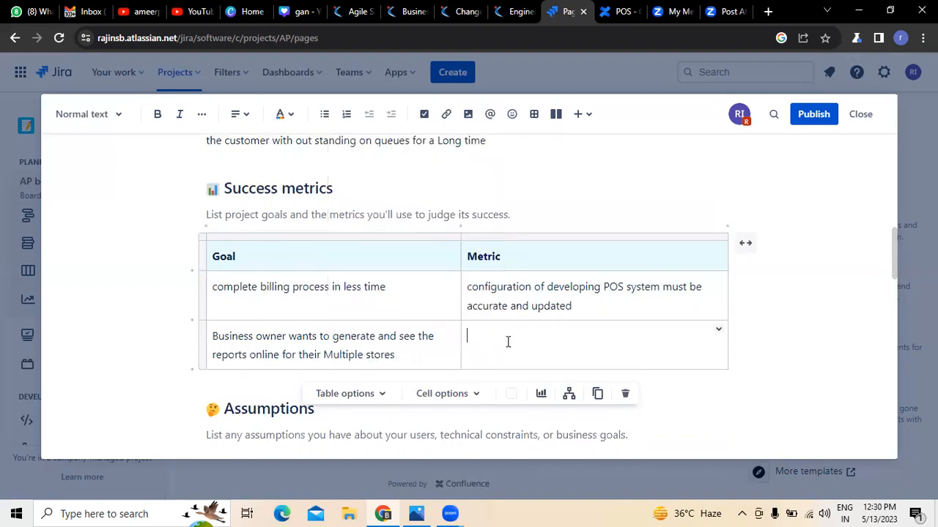
text(developing an cloud based POS )
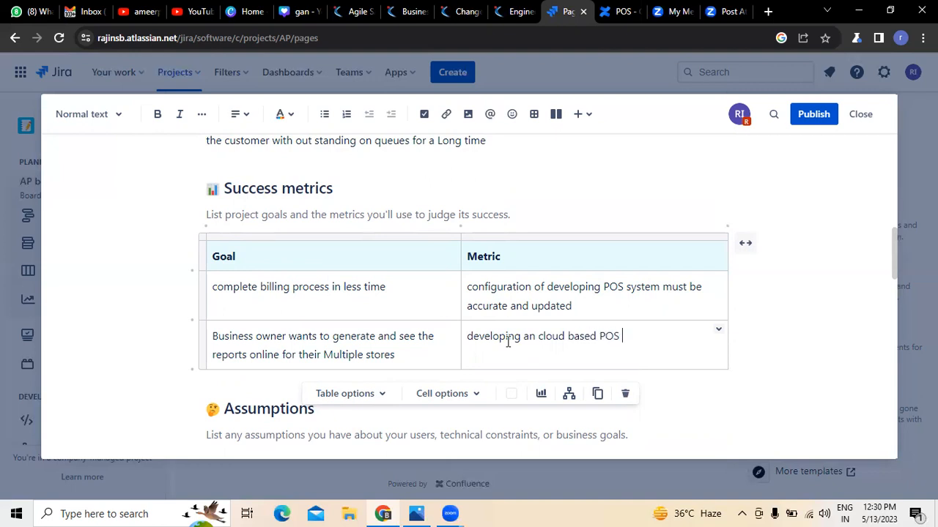
text(will address this goal to ahcive)
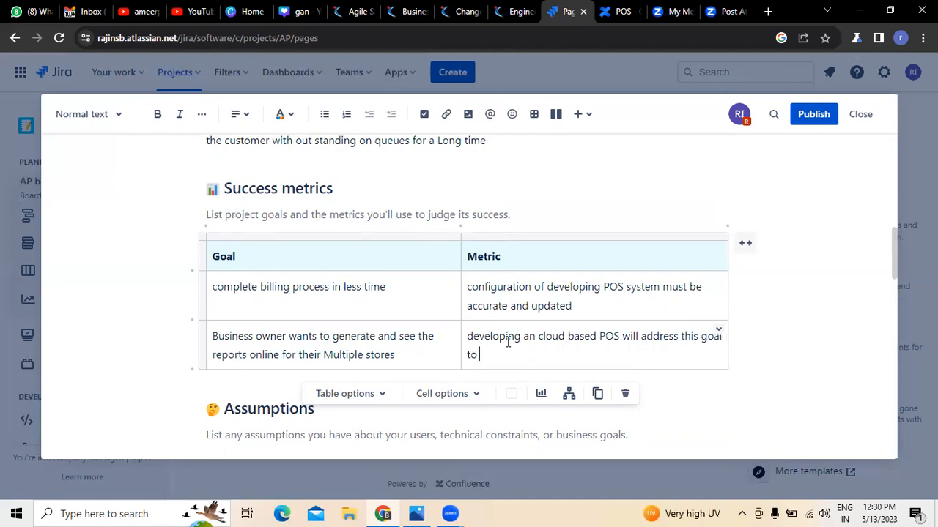
key(BackSpace)
key(BackSpace)
key(BackSpace)
key(BackSpace)
text(chieve successfully)
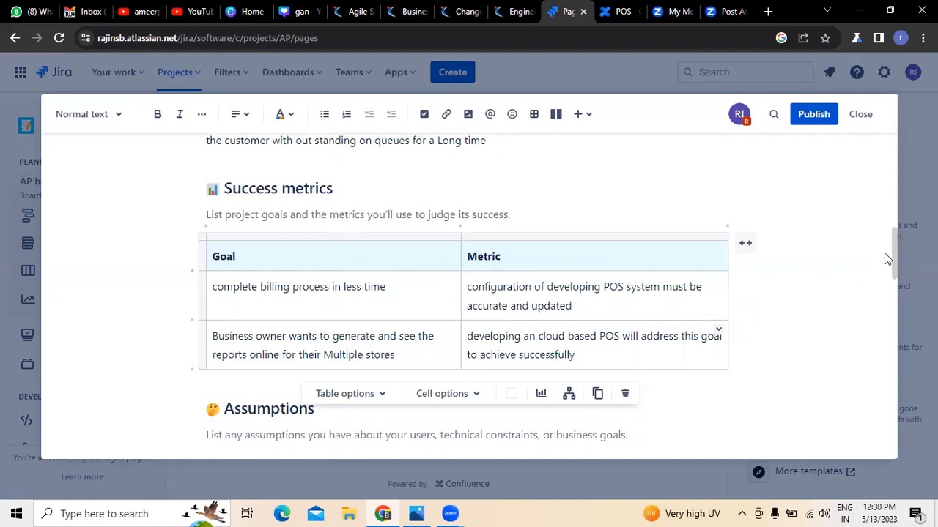
Insert a blank row below the last Success metrics row using Cell options > Insert row below.
scroll(892, 254, down, 1)
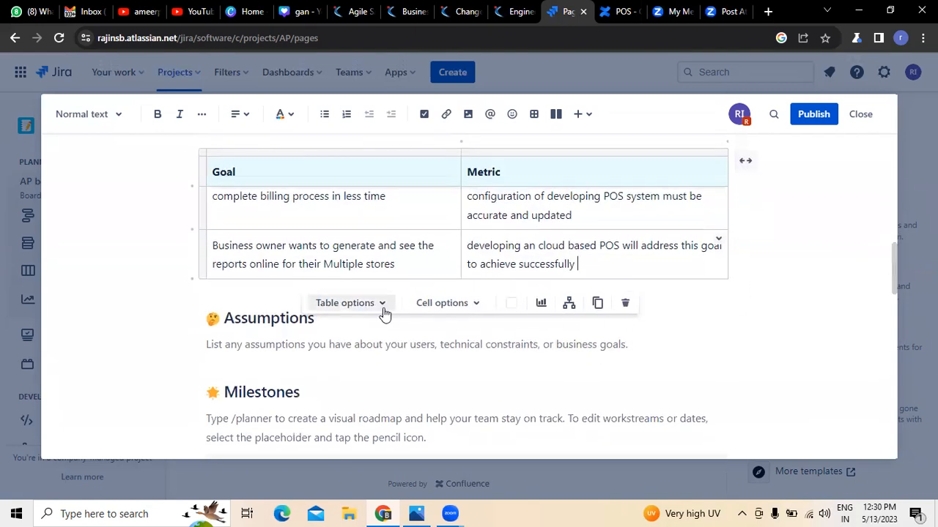
click(386, 303)
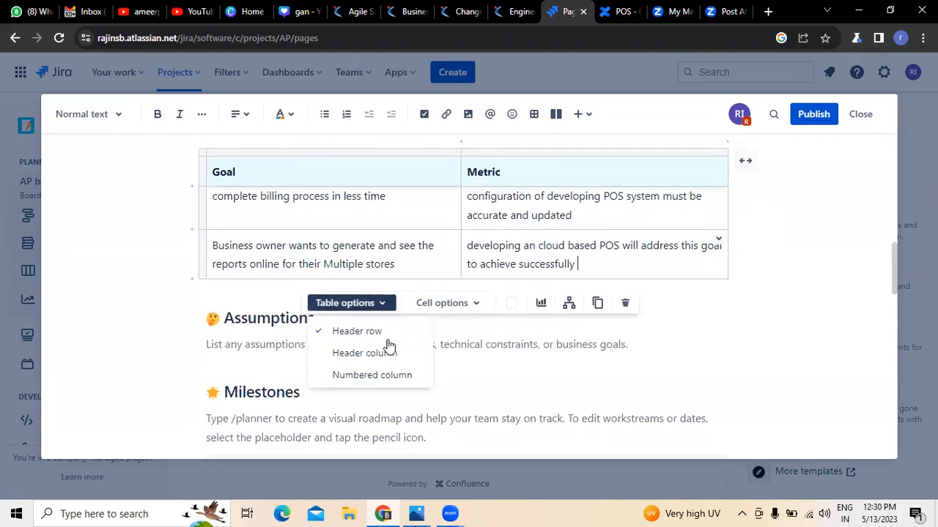
click(480, 306)
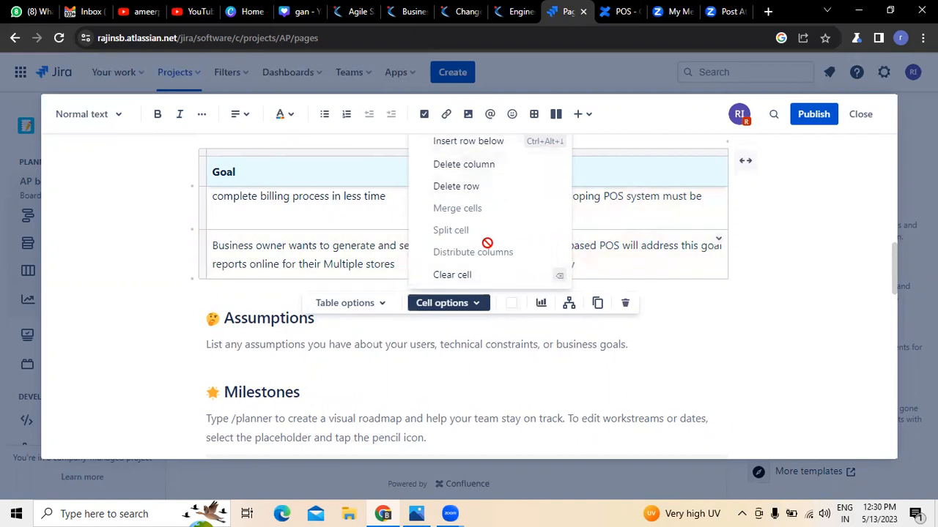
scroll(487, 244, up, 1)
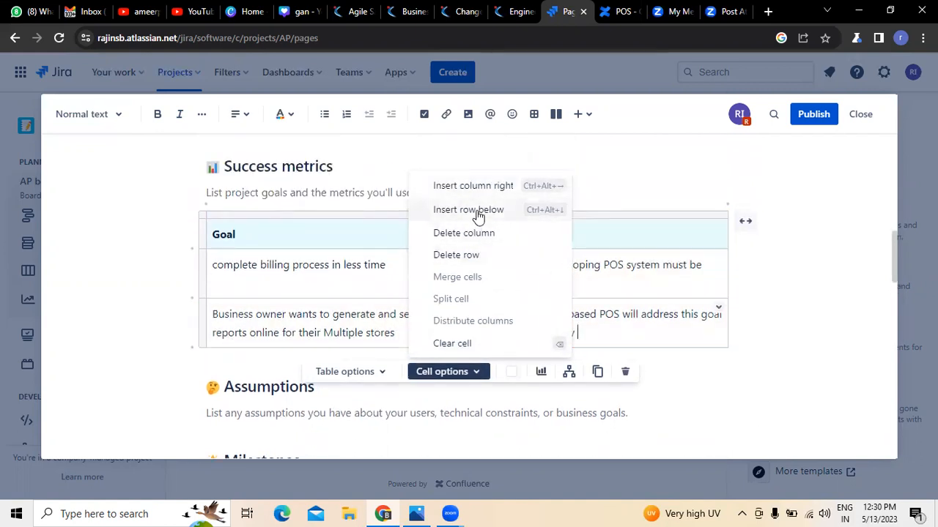
click(478, 211)
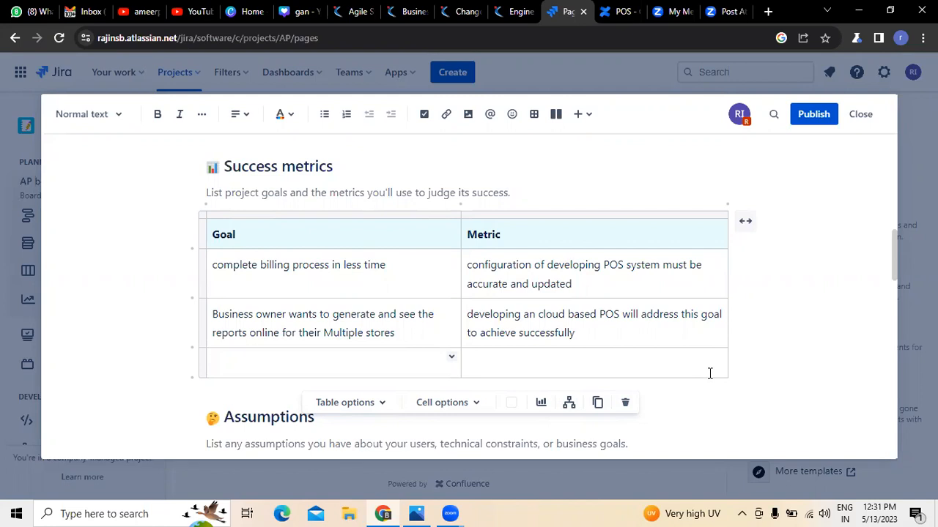
scroll(674, 403, down, 2)
click(638, 305)
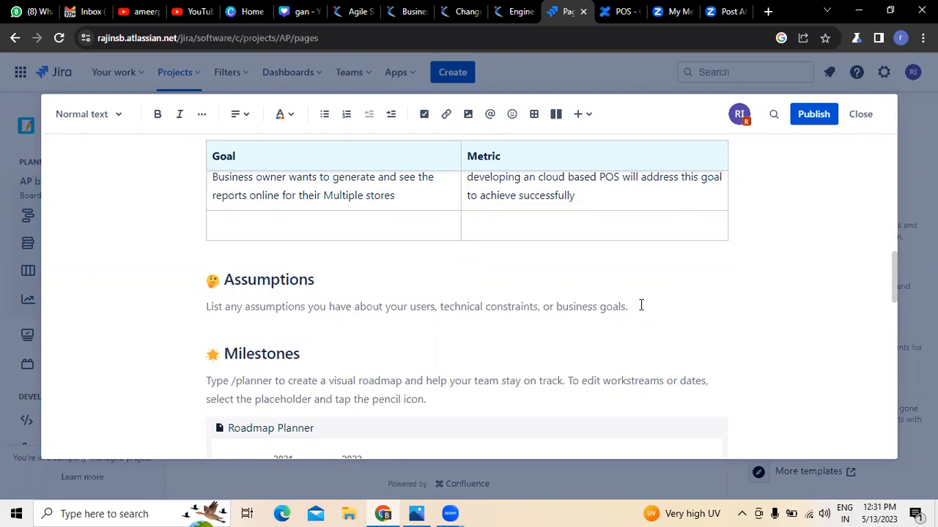
Write the assumption 'Assume that End users wants to work on the POS system even in offline state'.
click(641, 305)
text(Ass)
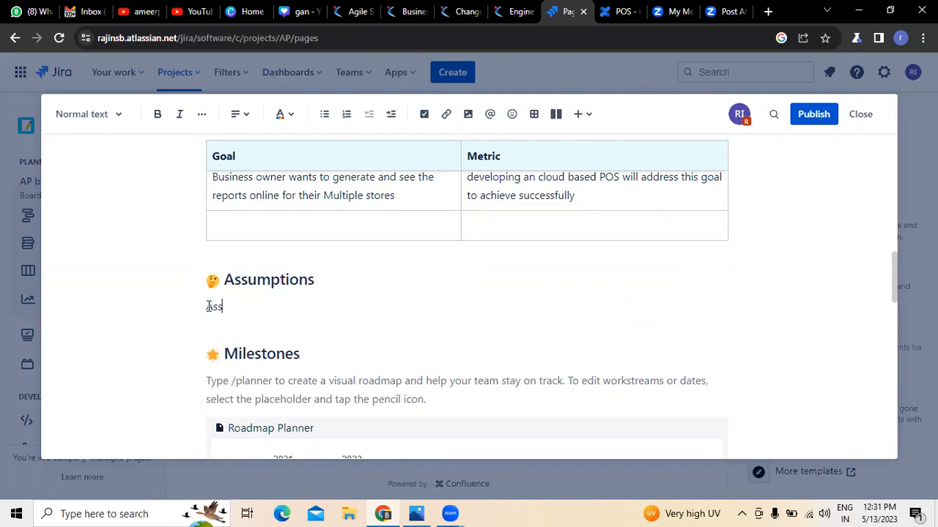
text(ume that)
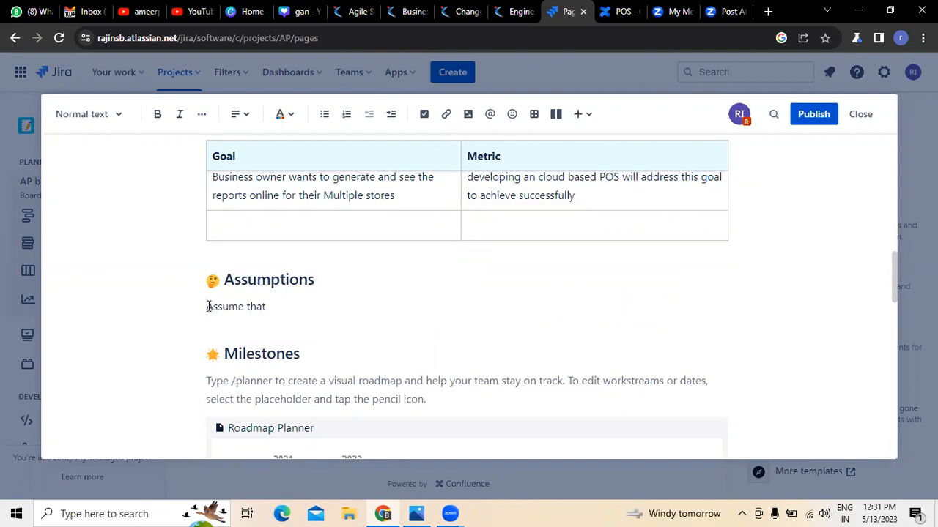
text( End users)
text( wnats to)
key(BackSpace)
key(BackSpace)
key(BackSpace)
key(BackSpace)
key(BackSpace)
key(BackSpace)
text(ants to )
text(eork)
key(BackSpace)
key(BackSpace)
key(BackSpace)
key(BackSpace)
text(worm k )
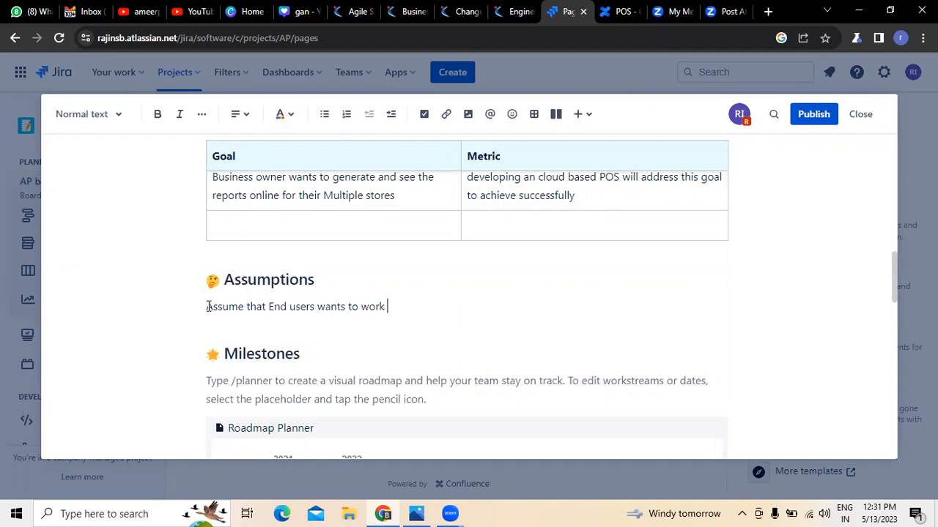
text(on the POS system even in offline state)
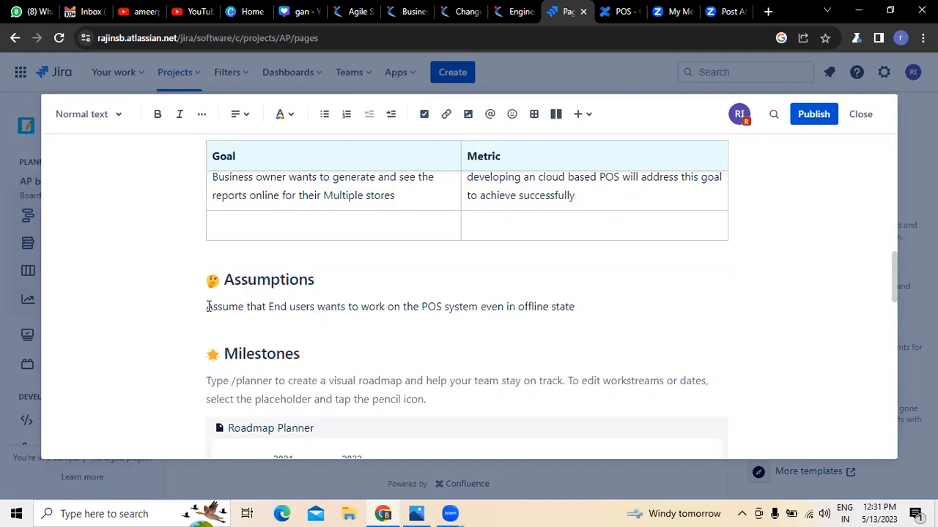
key(Return)
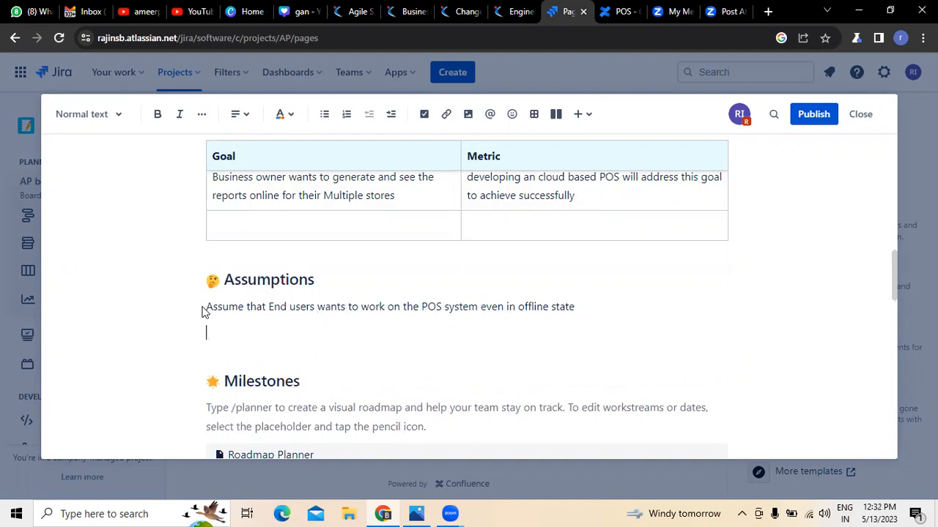
Number the first assumption as '1.' and start a second list item.
text(1.)
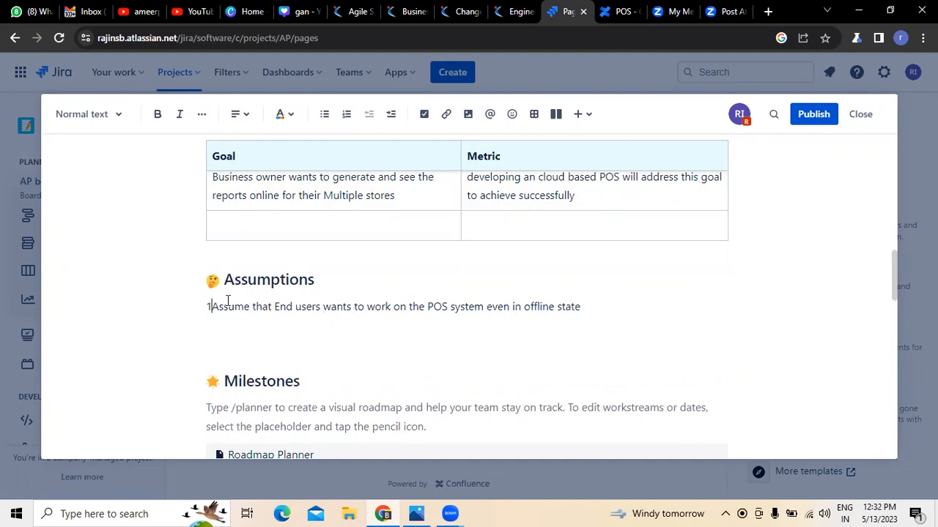
click(599, 306)
key(Return)
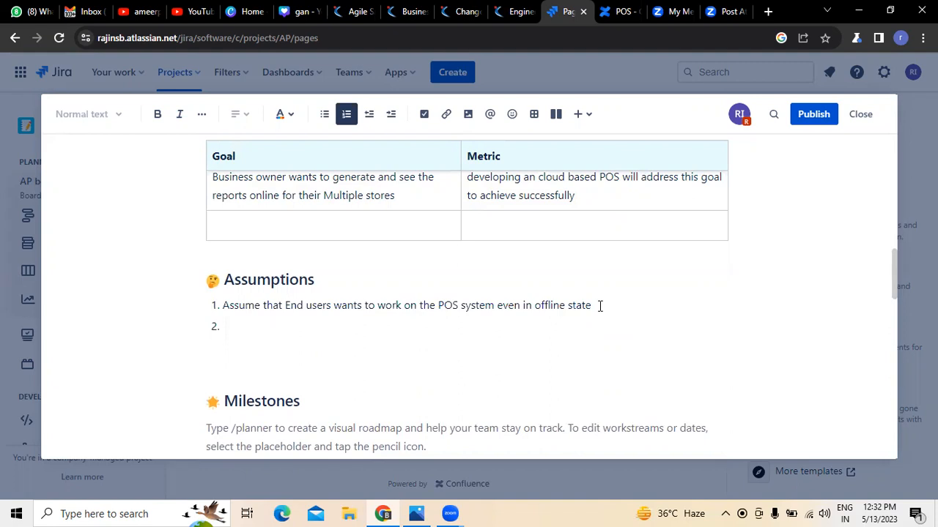
Add 'This POS used by the business owner in different places where they have retail stores'.
text(This POS used by tyhe)
key(BackSpace)
key(BackSpace)
key(BackSpace)
key(BackSpace)
text(he business )
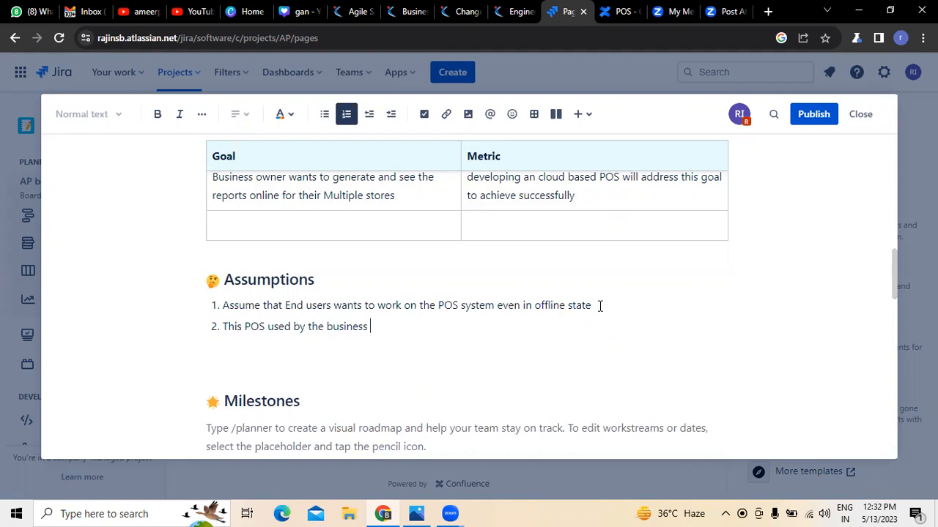
text(owner in different places whgere)
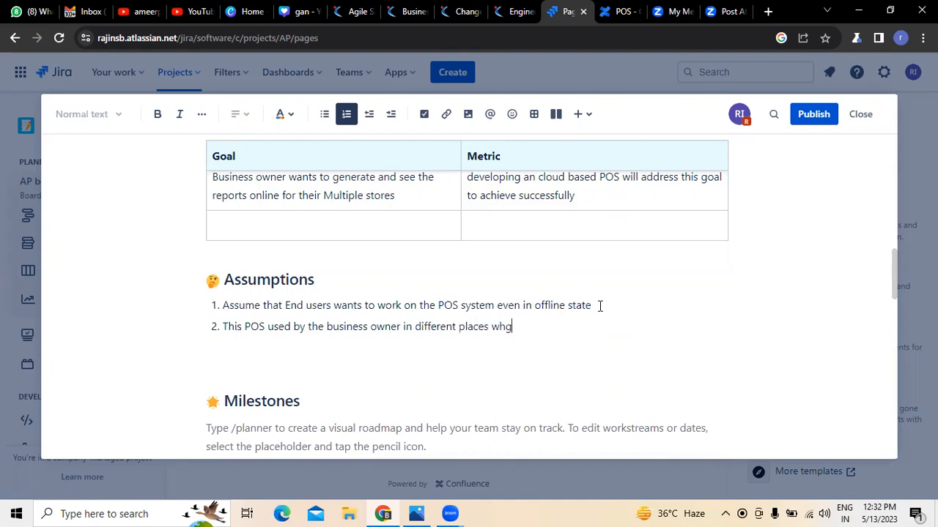
key(BackSpace)
key(BackSpace)
key(BackSpace)
key(BackSpace)
text(ere they)
text(have retail store)
key(BackSpace)
key(BackSpace)
key(BackSpace)
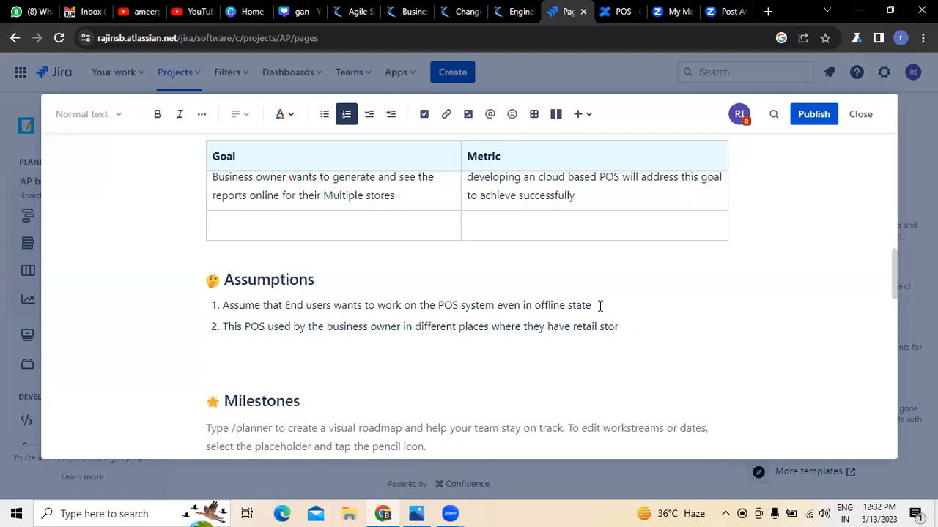
text(es)
scroll(491, 391, down, 1)
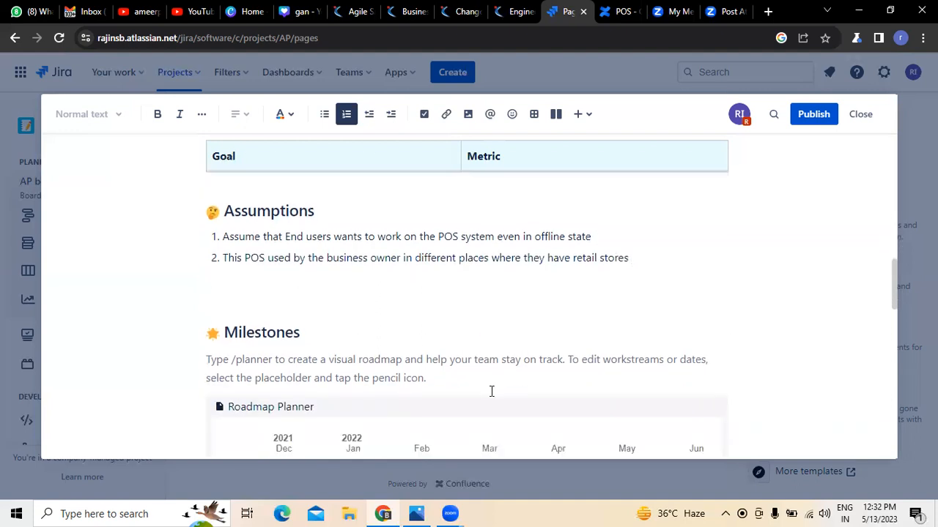
scroll(491, 391, down, 2)
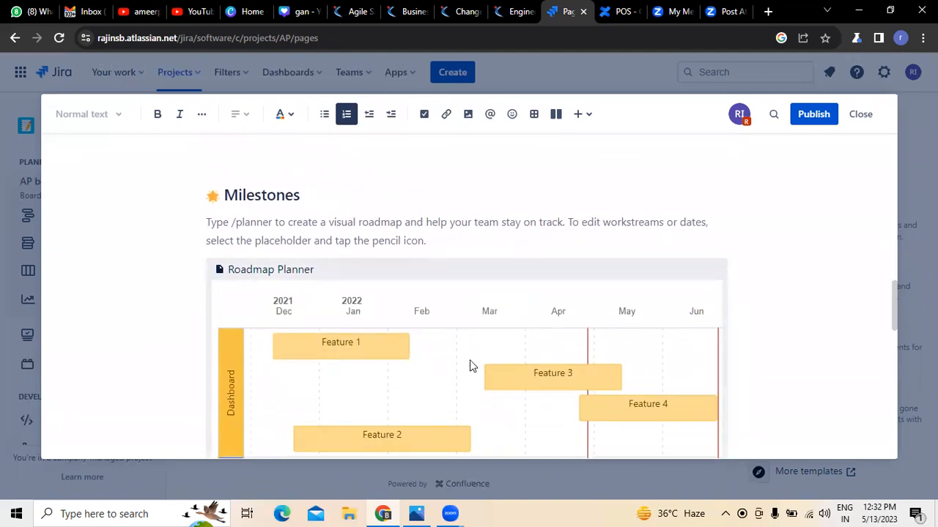
Select the Milestones Roadmap Planner macro and open it in the roadmap editor.
scroll(268, 300, down, 1)
scroll(425, 307, up, 2)
scroll(352, 294, down, 5)
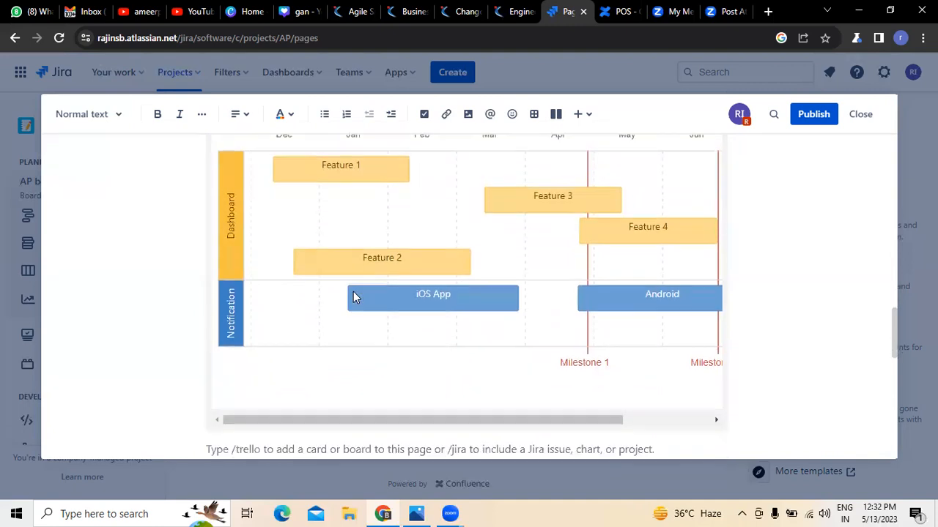
scroll(679, 300, down, 1)
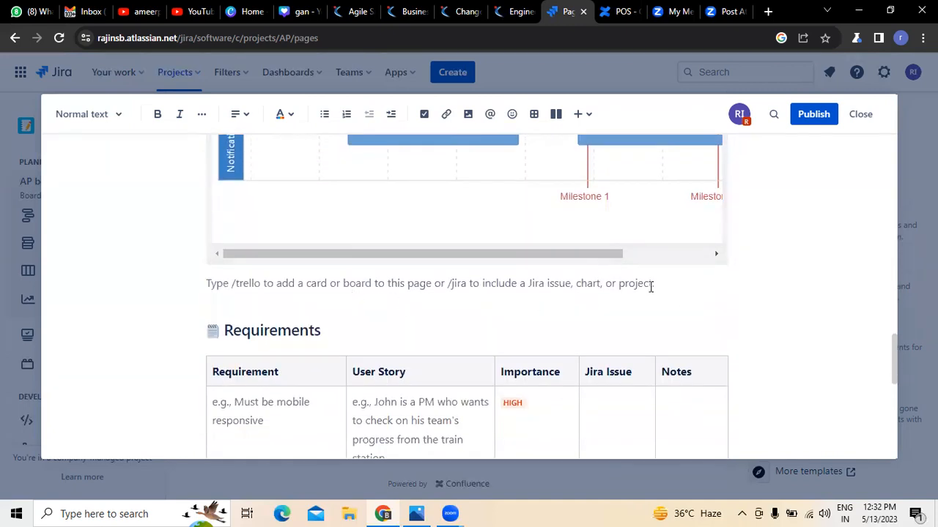
click(436, 262)
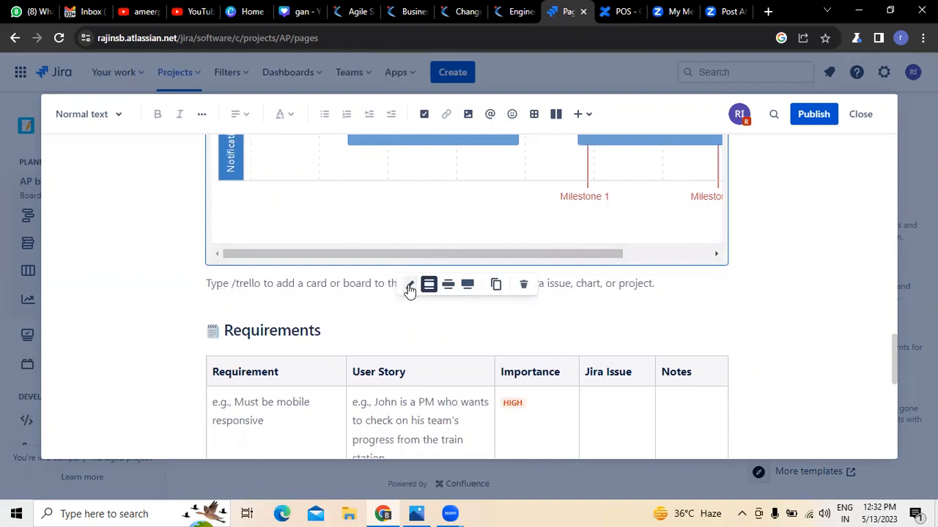
click(409, 286)
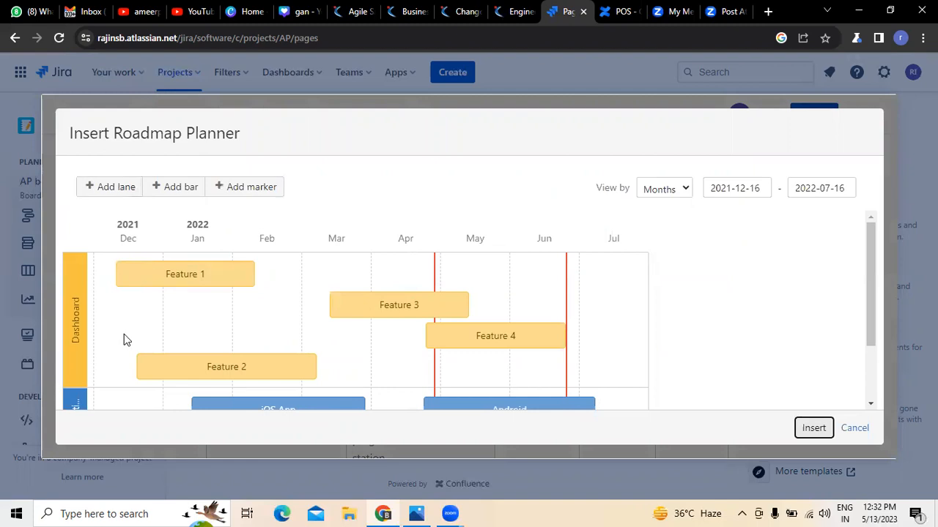
Create a new Confluence page from the Feature 1 roadmap bar, abandoning the Link page attempt.
click(203, 285)
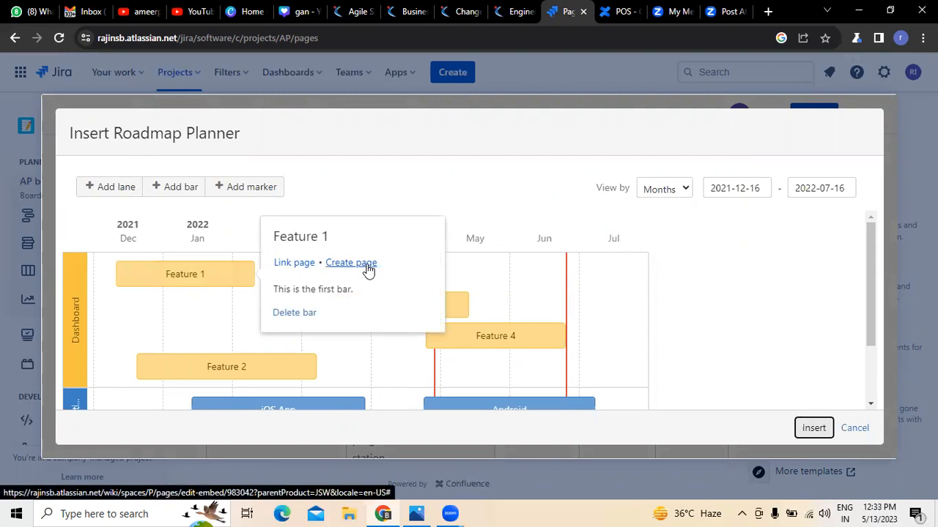
click(298, 264)
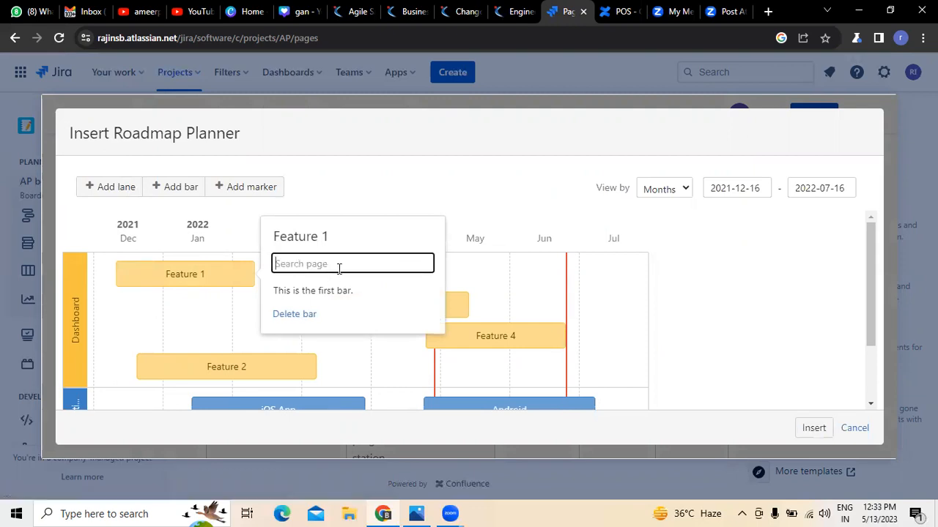
click(429, 172)
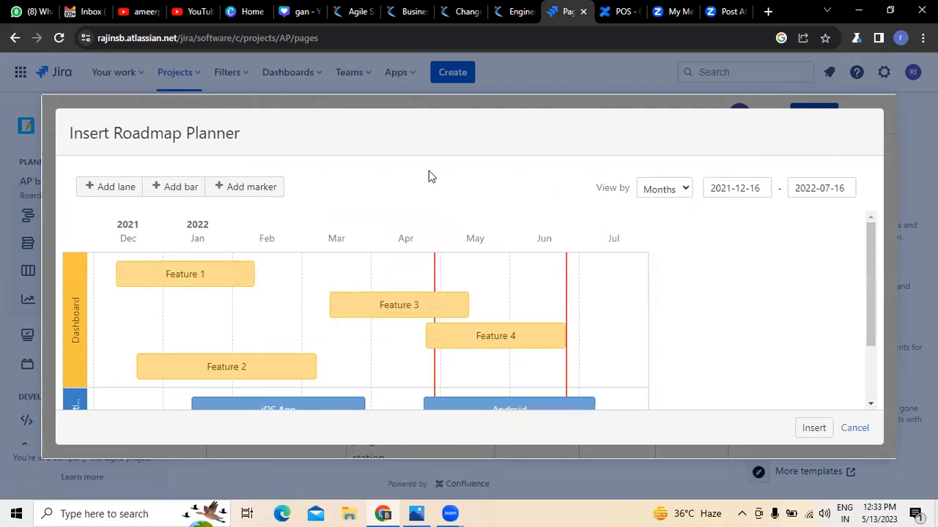
click(192, 275)
click(347, 264)
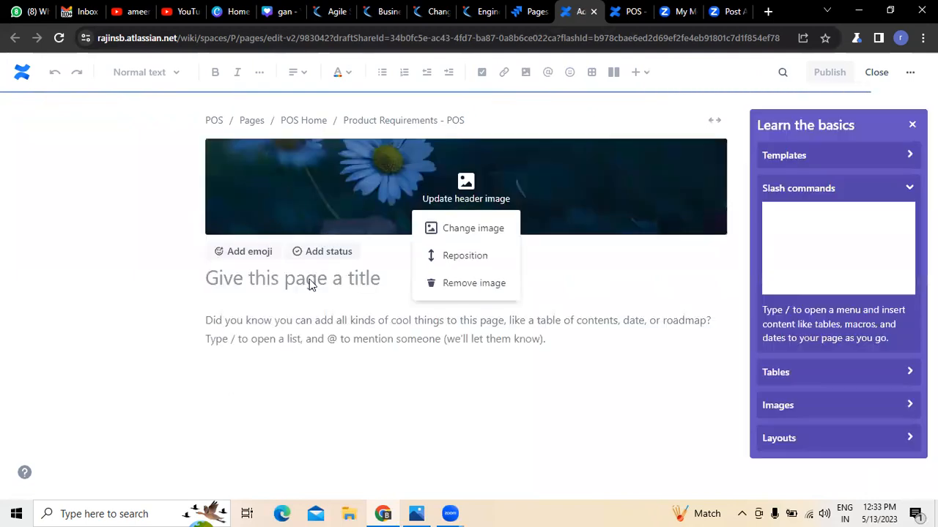
Inspect the new page's title in Confluence, then return to the Jira roadmap editor tab.
double_click(382, 281)
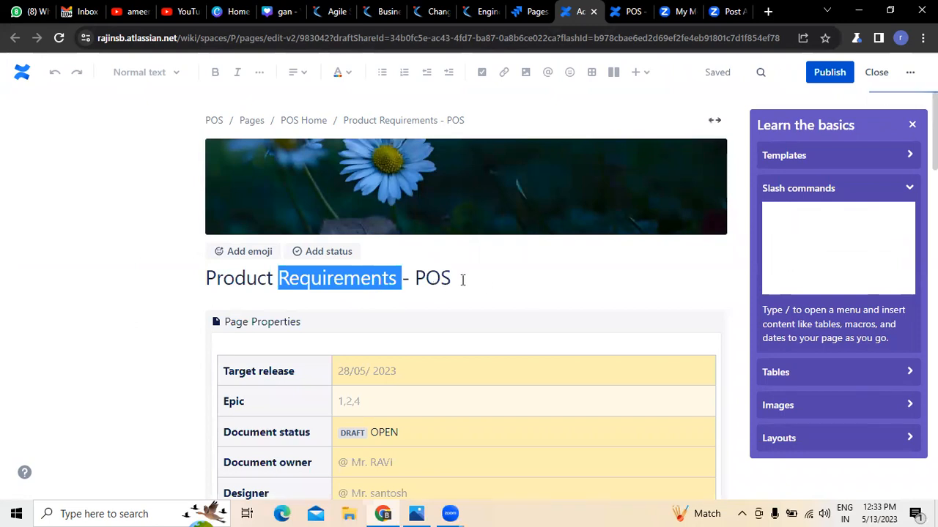
click(468, 276)
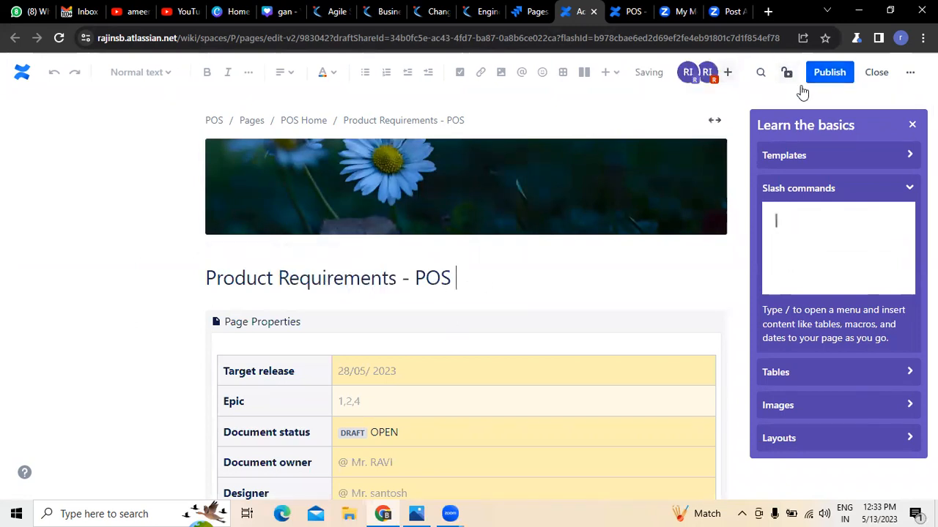
click(533, 11)
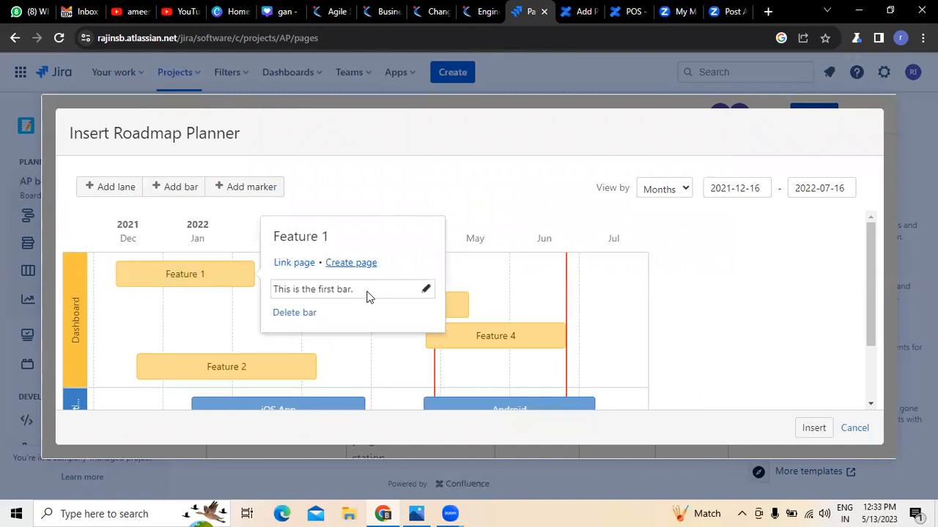
click(533, 174)
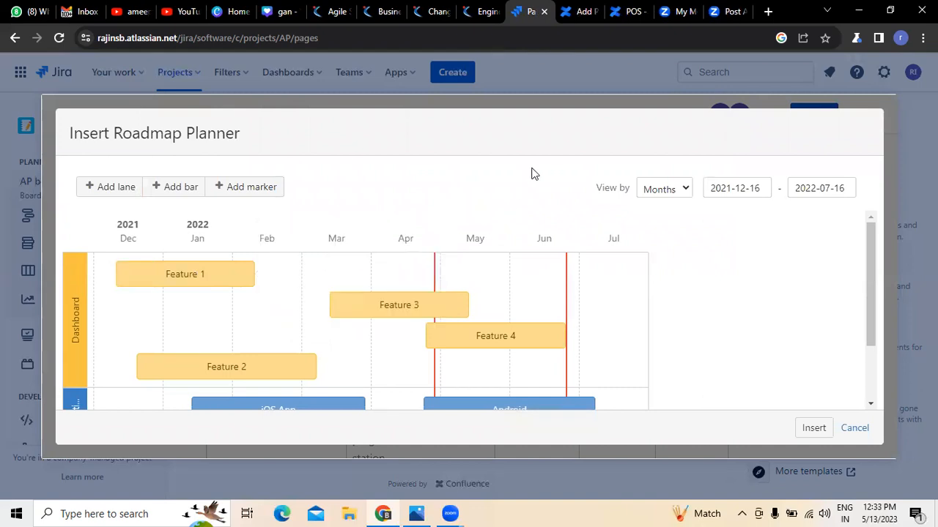
click(580, 11)
scroll(169, 360, down, 2)
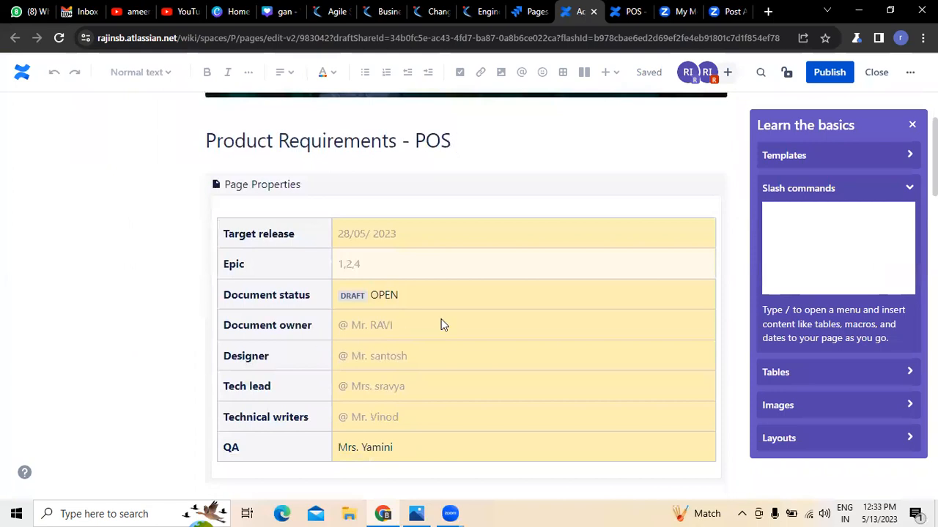
scroll(440, 325, down, 2)
scroll(439, 324, up, 3)
click(498, 12)
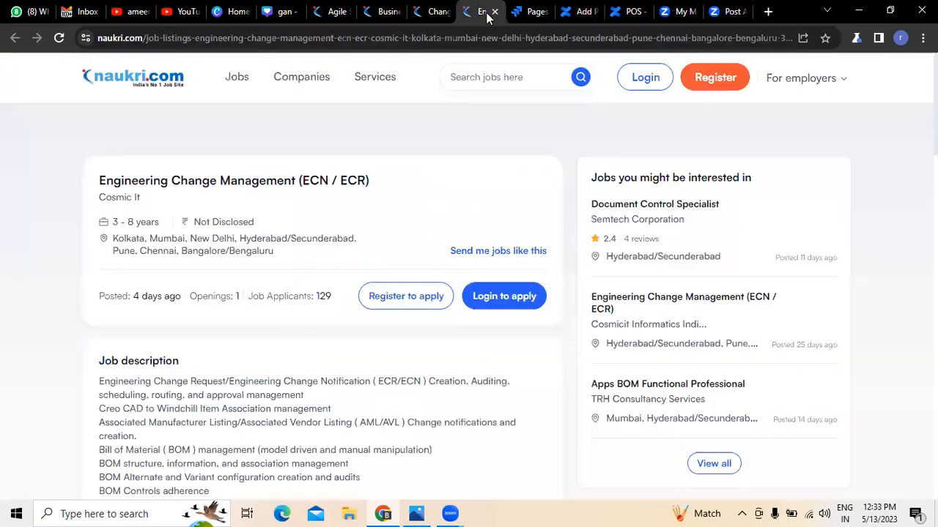
click(522, 12)
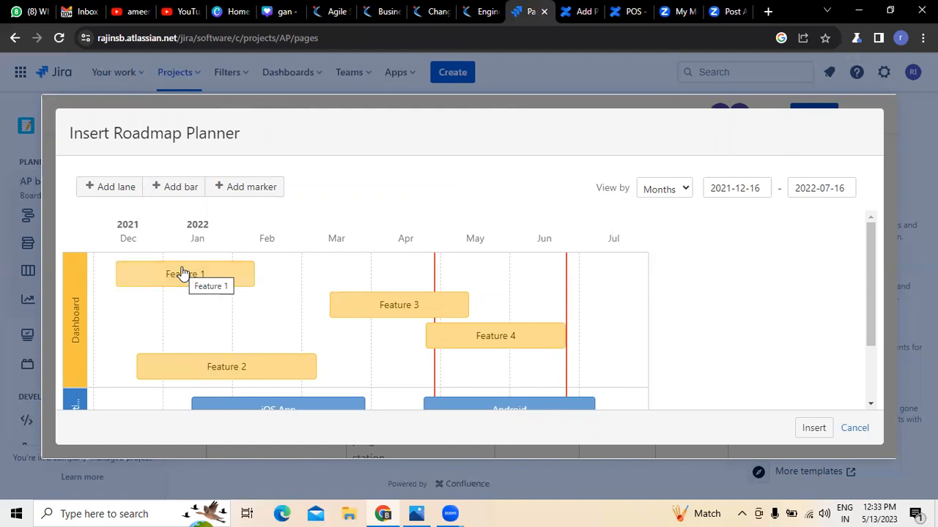
Switch the roadmap view to Weeks and back to Months, then insert it on the page.
click(682, 192)
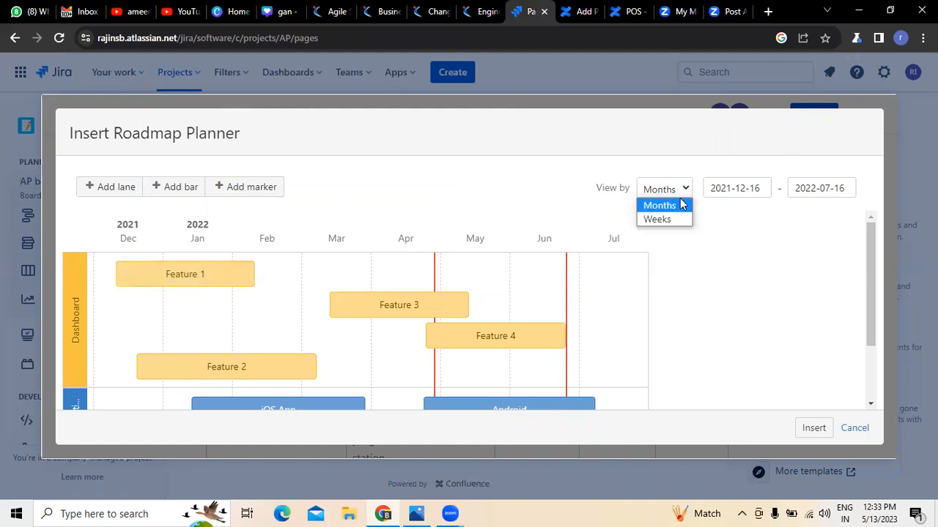
click(668, 220)
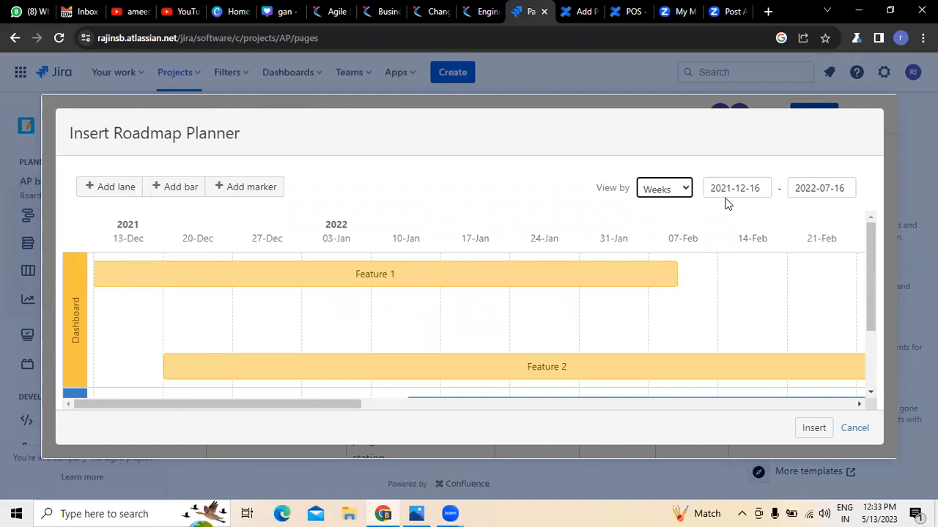
click(687, 189)
click(675, 208)
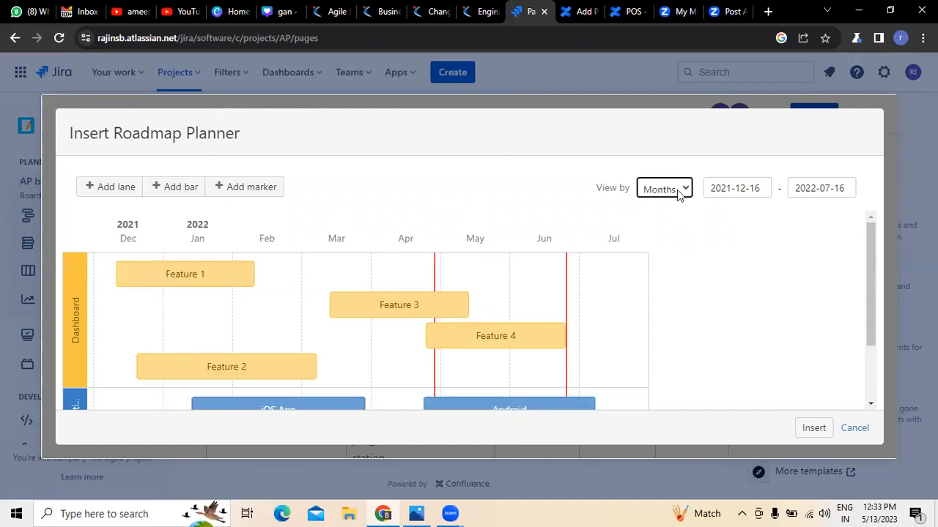
drag(870, 349, 396, 423)
click(845, 430)
scroll(545, 264, up, 2)
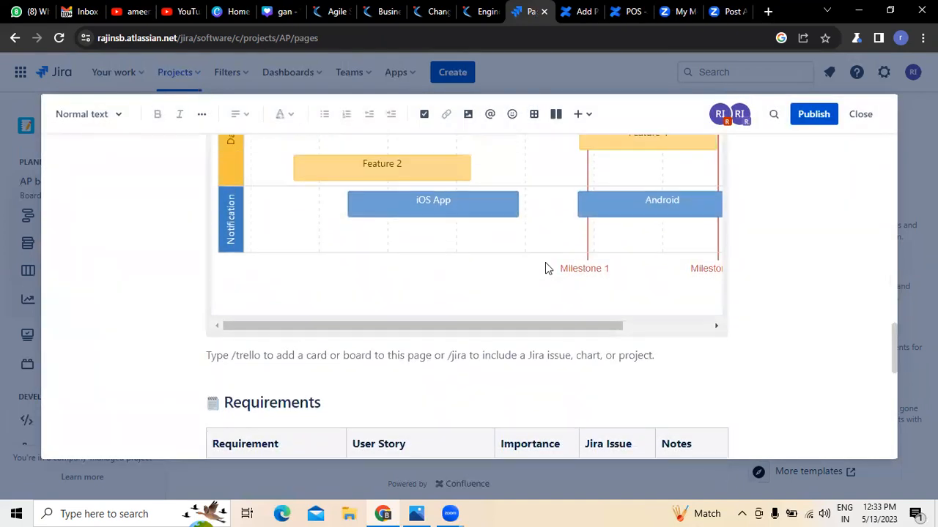
scroll(545, 264, up, 3)
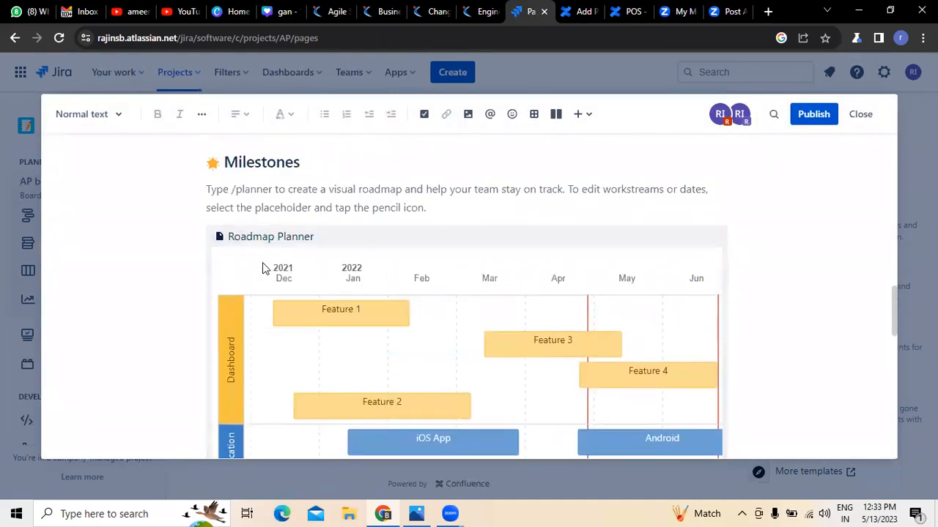
scroll(264, 268, down, 6)
scroll(264, 268, down, 2)
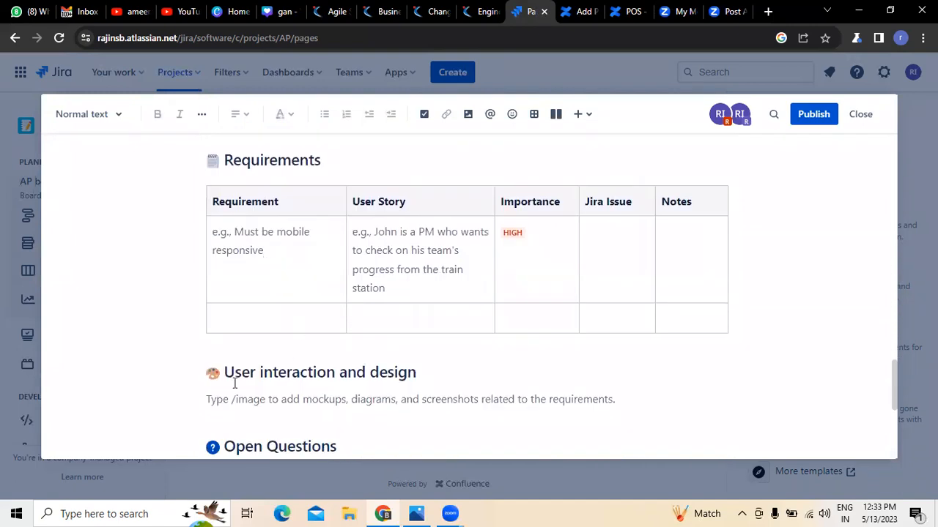
click(219, 240)
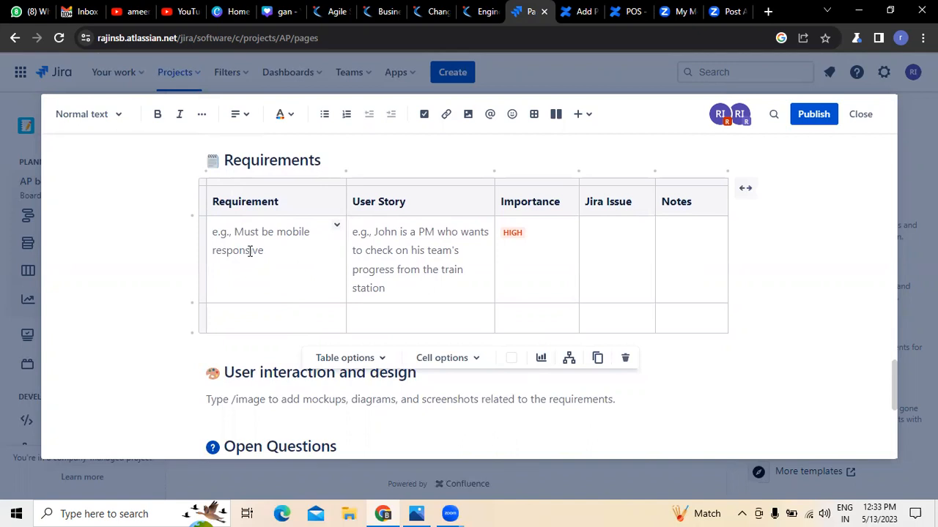
key(Right)
key(Down)
key(Left)
key(Up)
click(224, 233)
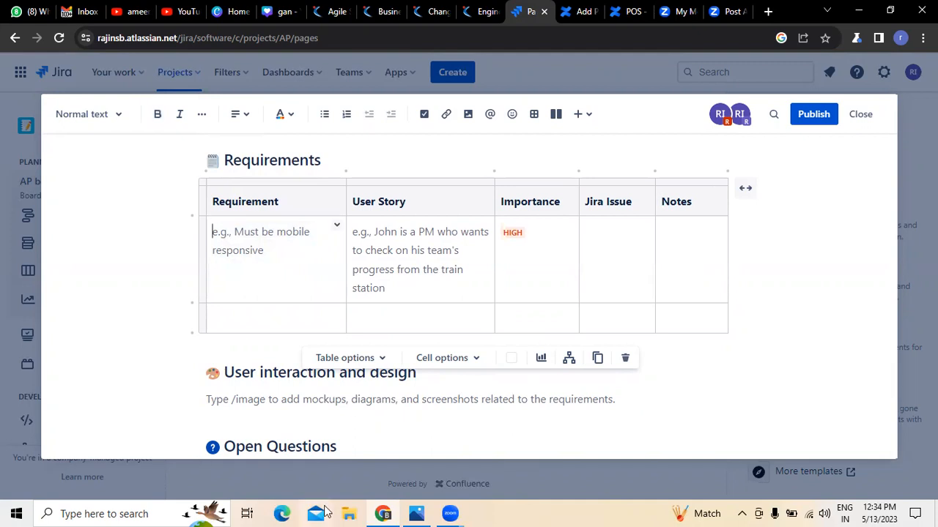
click(352, 510)
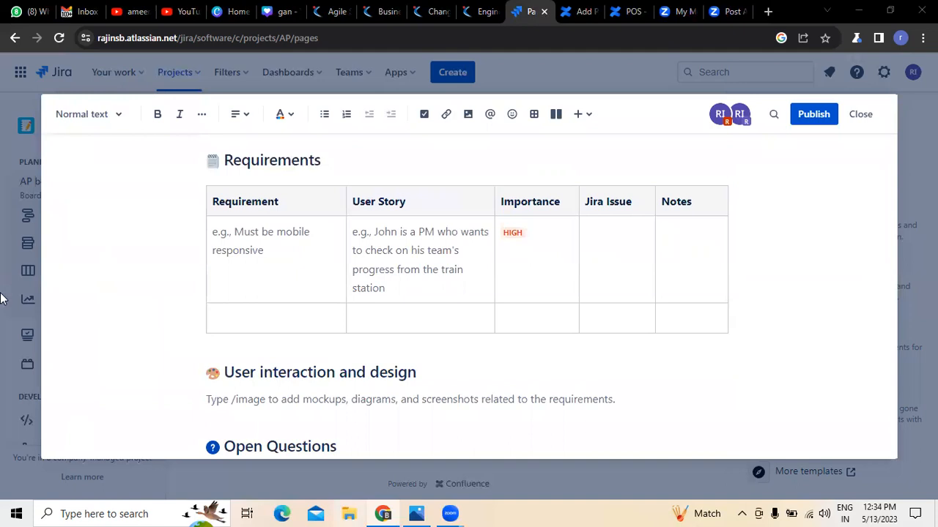
click(129, 90)
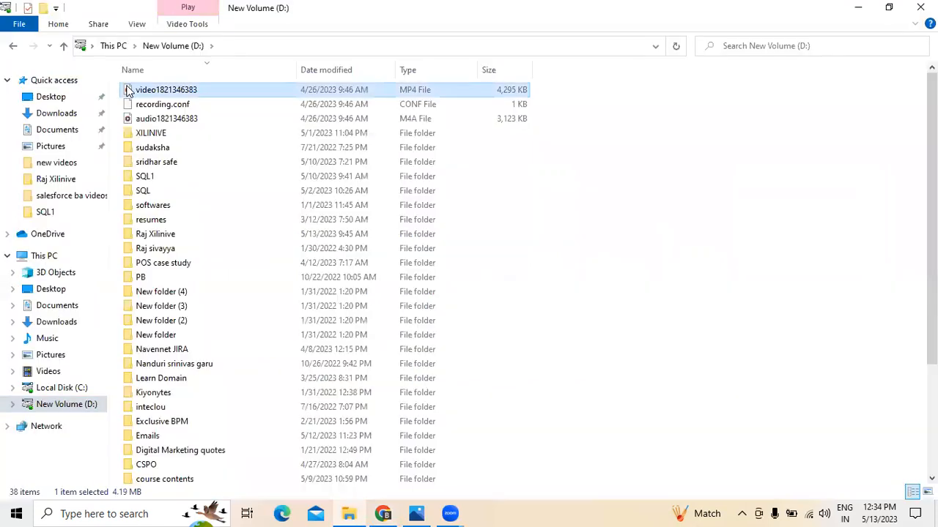
Open the Features of POS document in Word from the POS case study folder on New Volume (D:).
click(176, 452)
scroll(212, 362, down, 4)
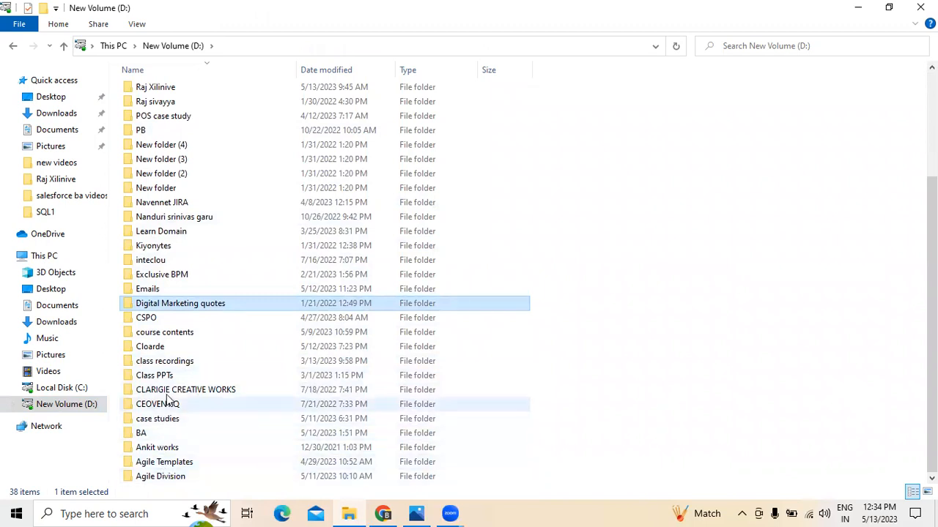
scroll(161, 343, up, 4)
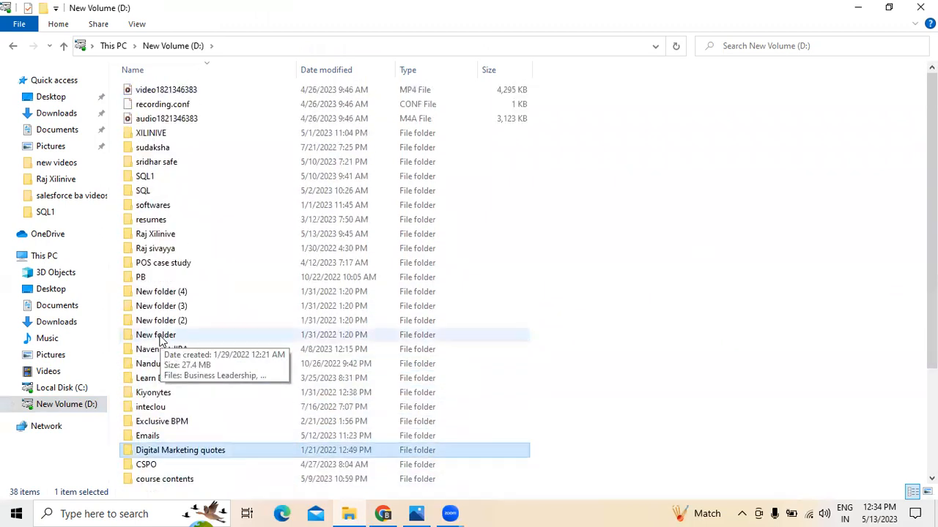
double_click(167, 263)
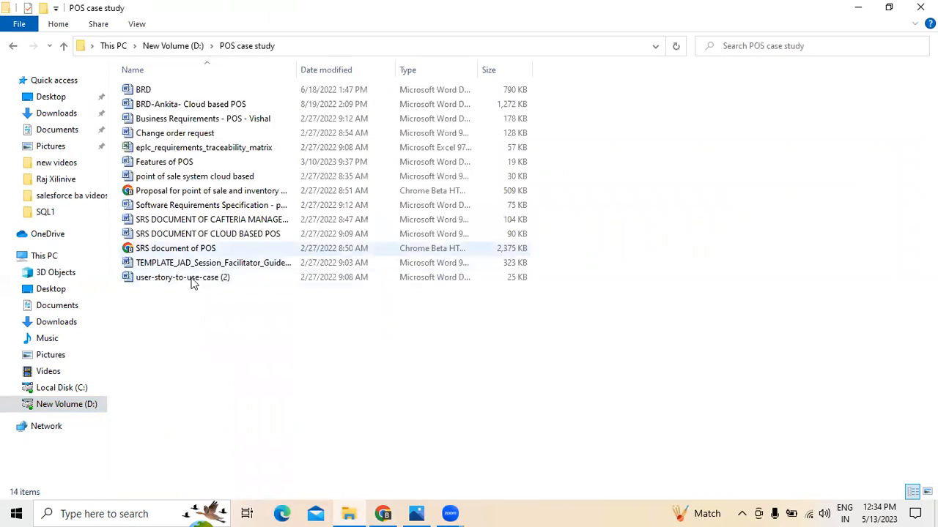
click(173, 182)
double_click(173, 164)
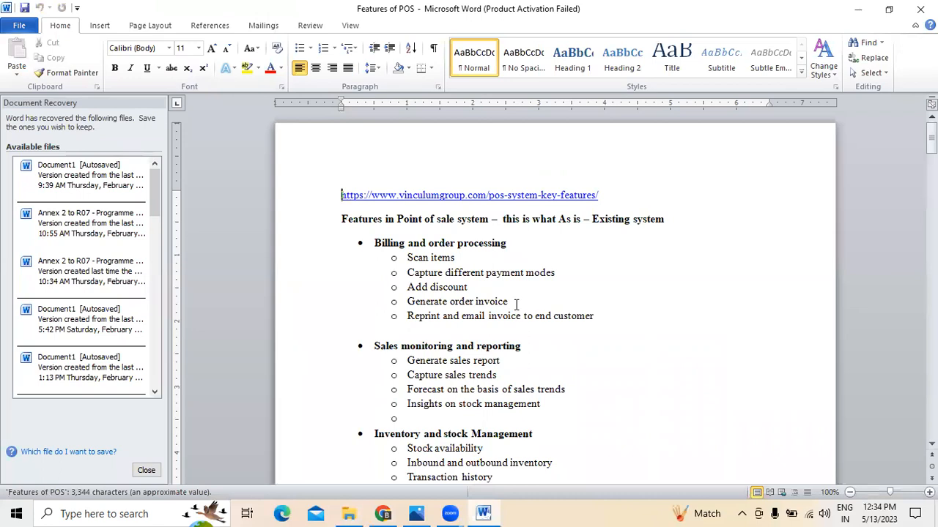
Dismiss the Office activation prompt, review the feature list, and enter 'scan items' as the first requirement.
click(631, 108)
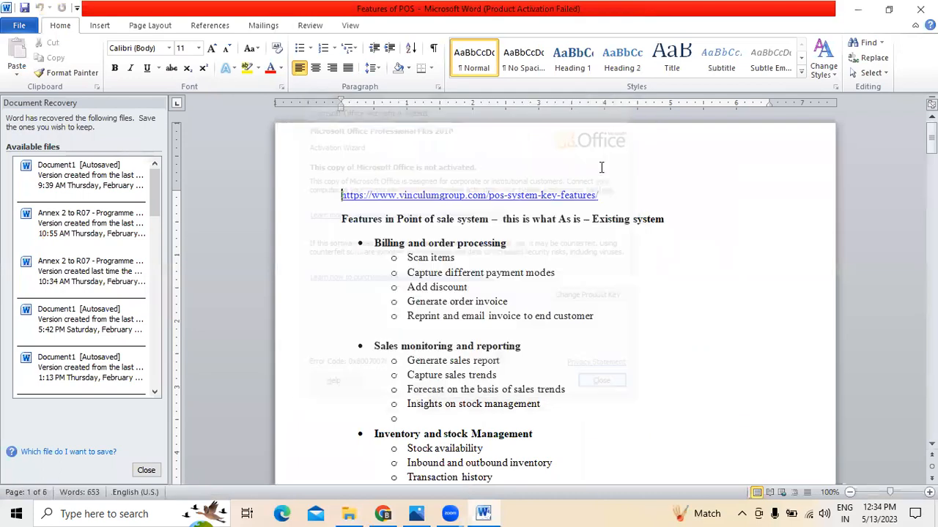
click(456, 258)
click(561, 344)
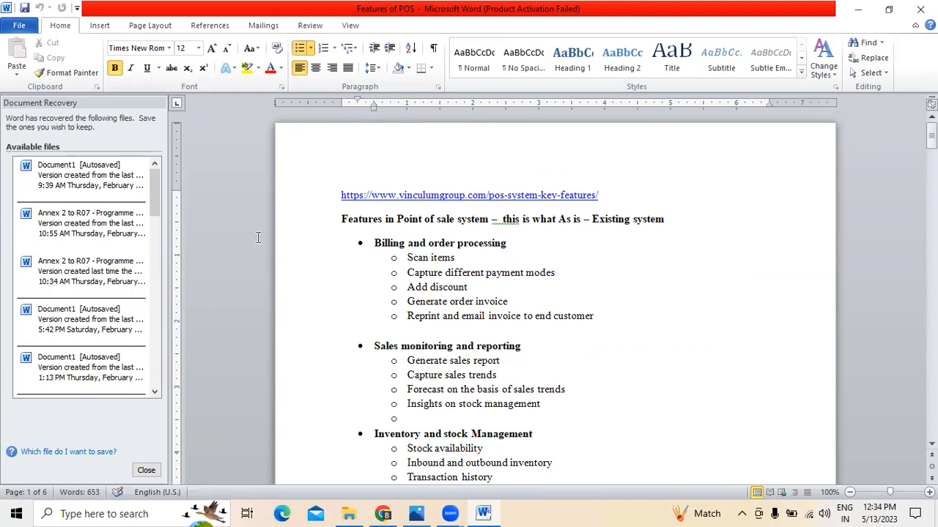
key(alt+Tab)
text(tems)
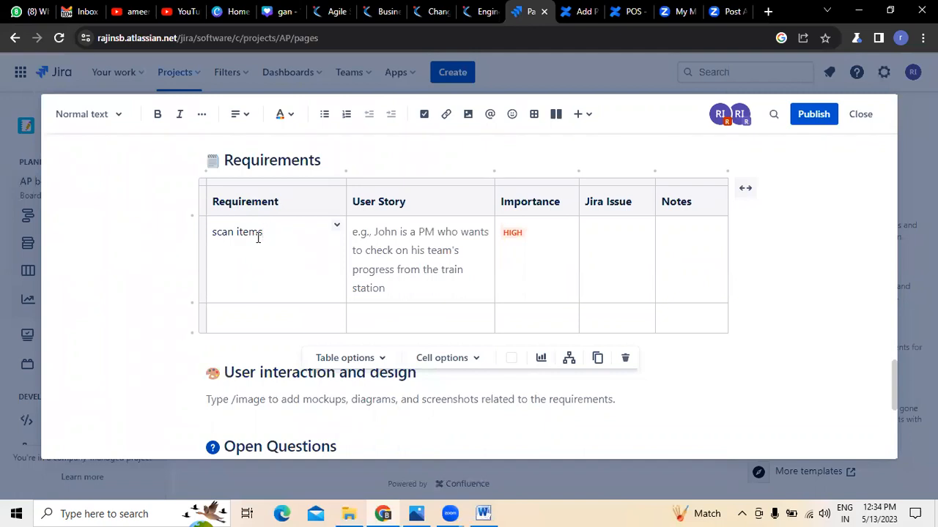
Write the first row's user story about barcoding all products for scanning at billing, correcting 'biling' to 'billing'.
click(355, 232)
text(as a system useri want you to)
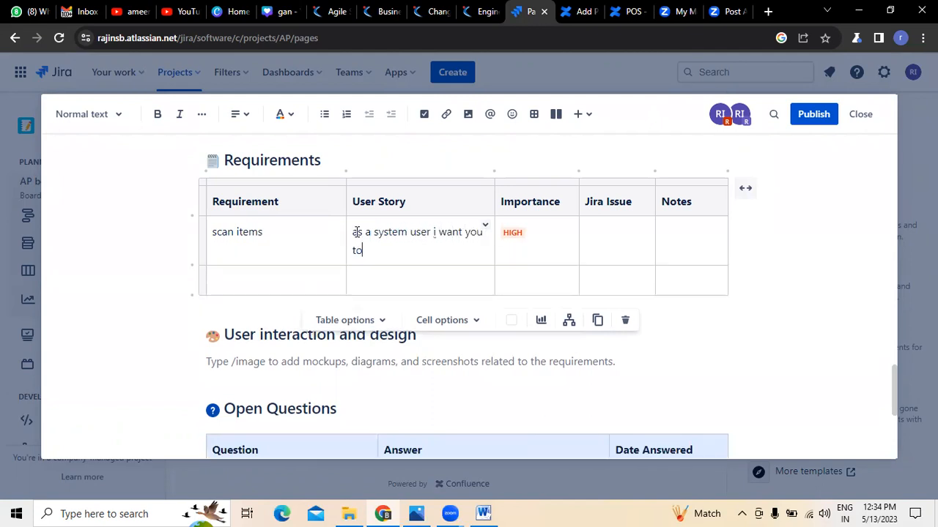
text( create a bardcode )
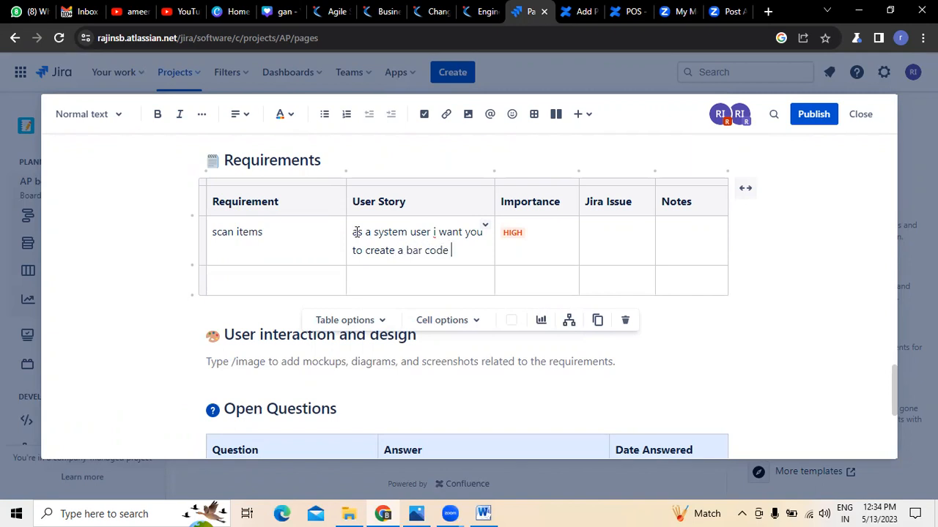
text(for all the products so that we can scan at)
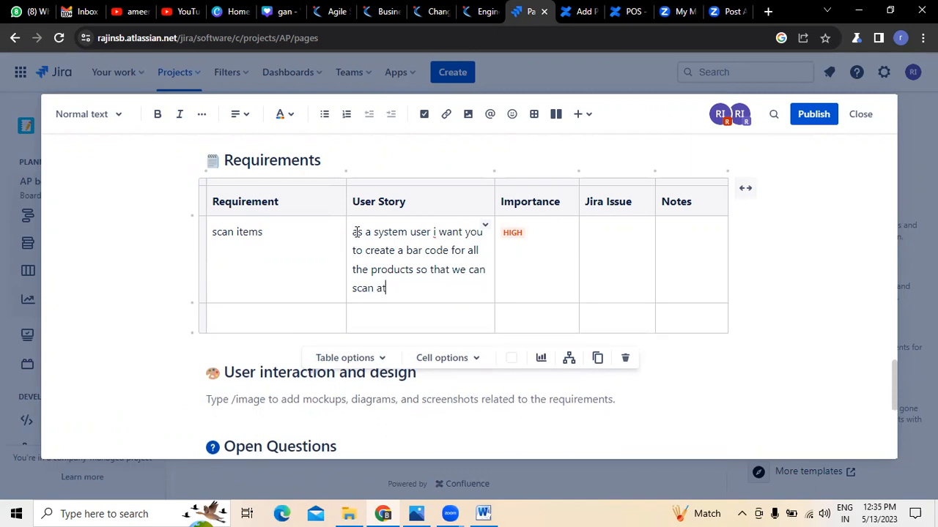
text( the time of biling)
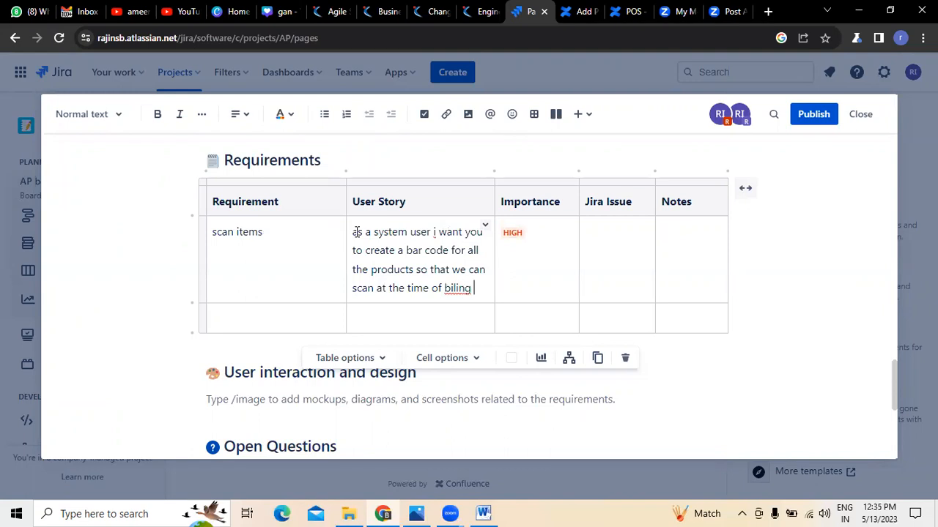
click(521, 245)
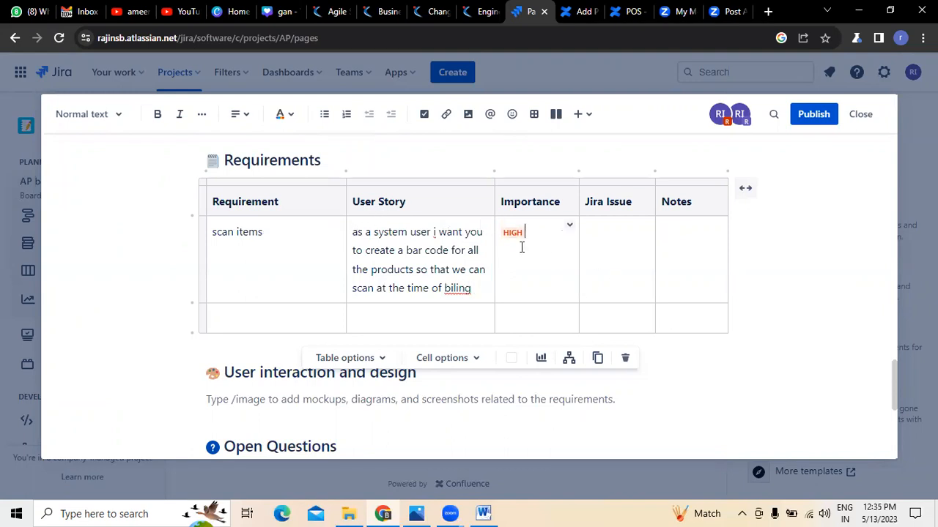
click(570, 226)
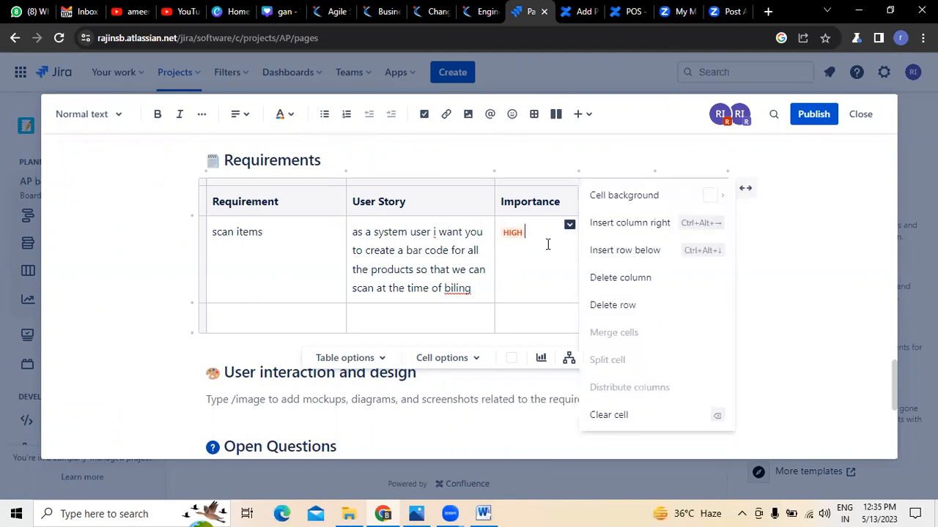
click(534, 255)
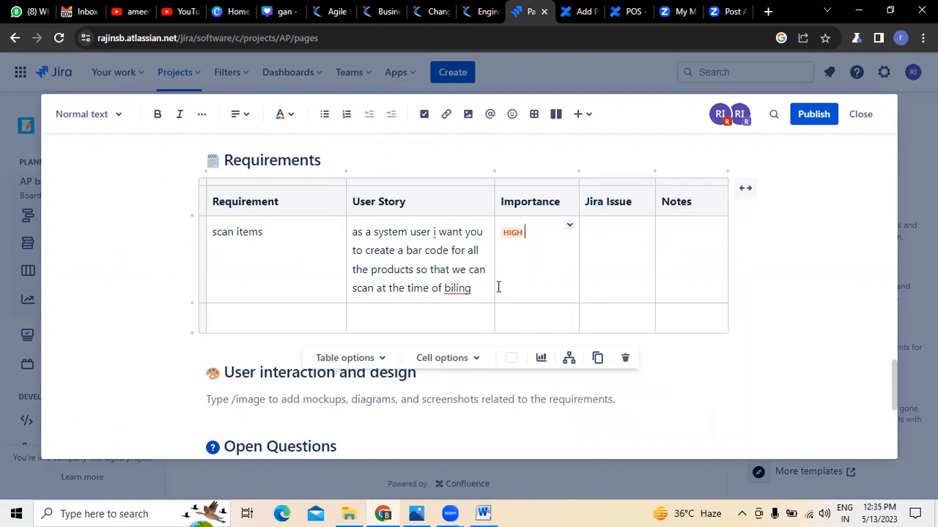
right_click(454, 289)
click(483, 86)
Move into the second requirements row and look up the Generate sales report feature in Word.
click(645, 225)
key(ctrl+alt+Right)
click(245, 316)
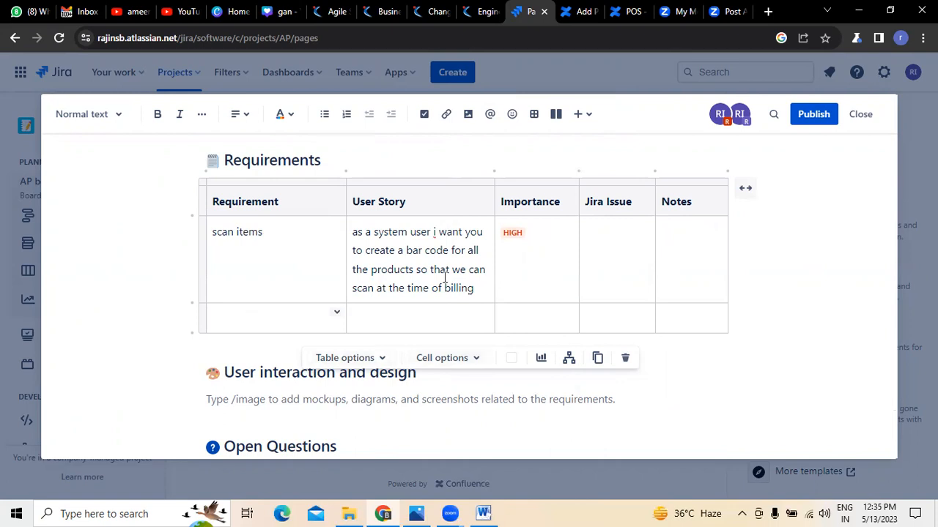
key(alt+Tab)
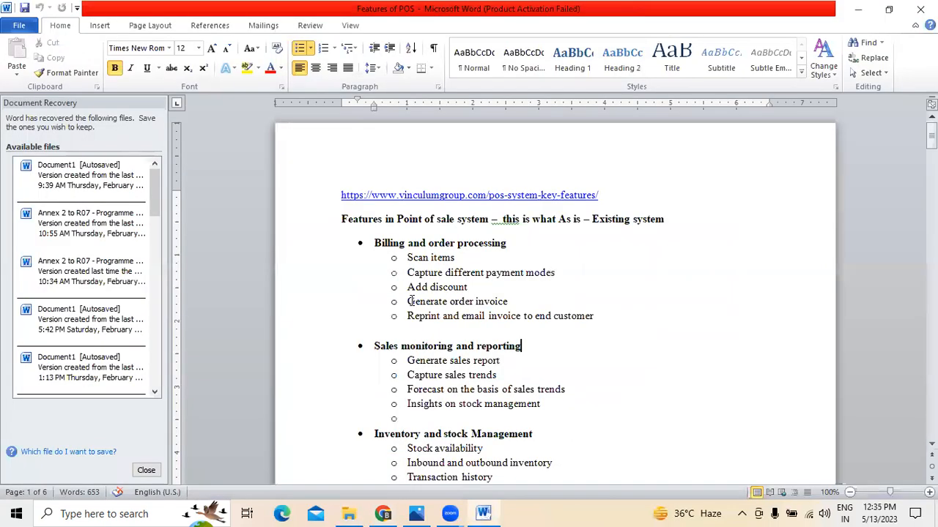
drag(407, 360, 595, 370)
click(596, 370)
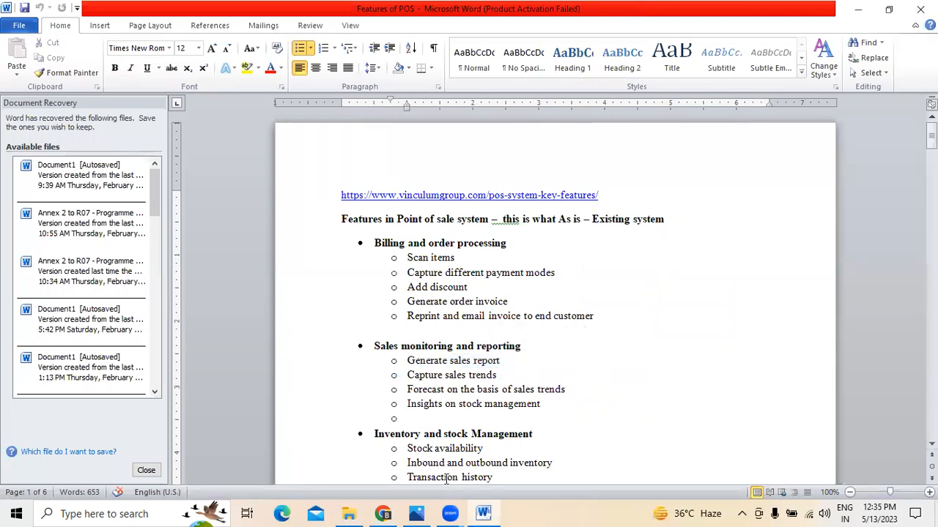
key(alt+Tab)
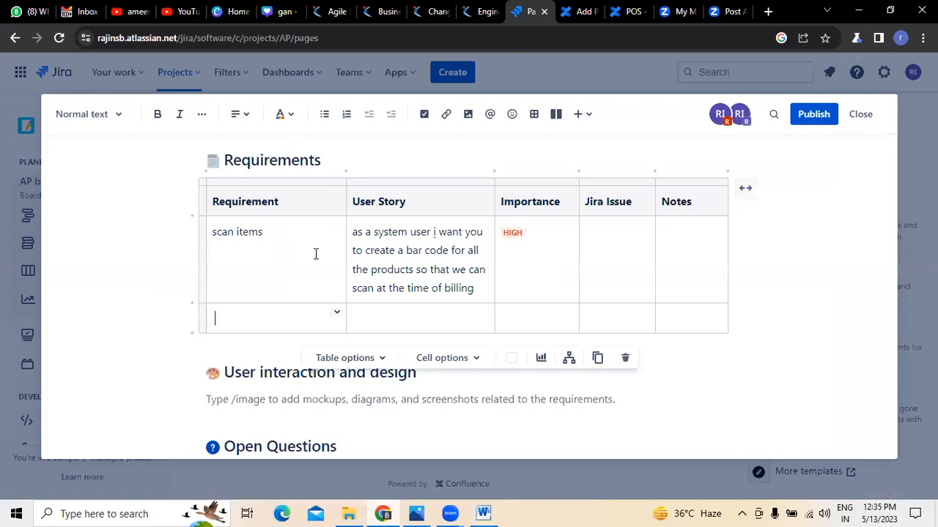
drag(213, 233, 479, 289)
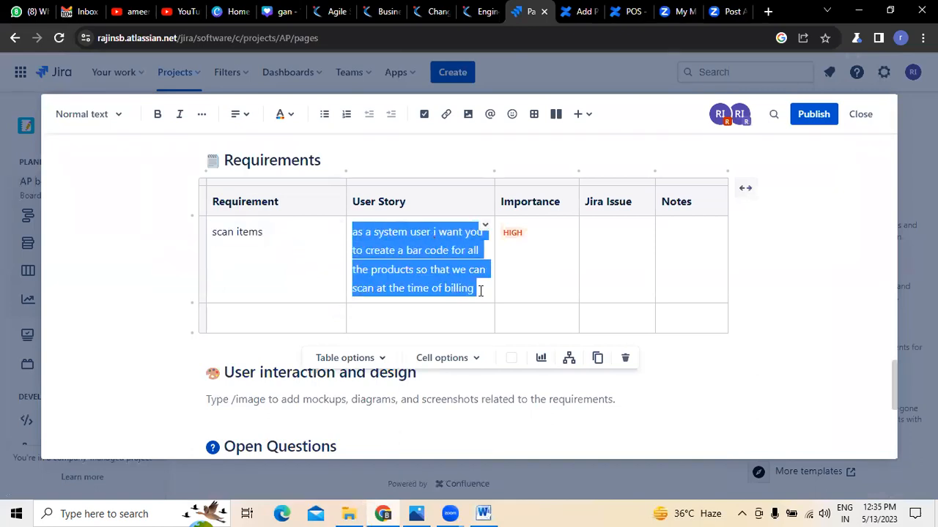
click(550, 295)
scroll(550, 295, down, 1)
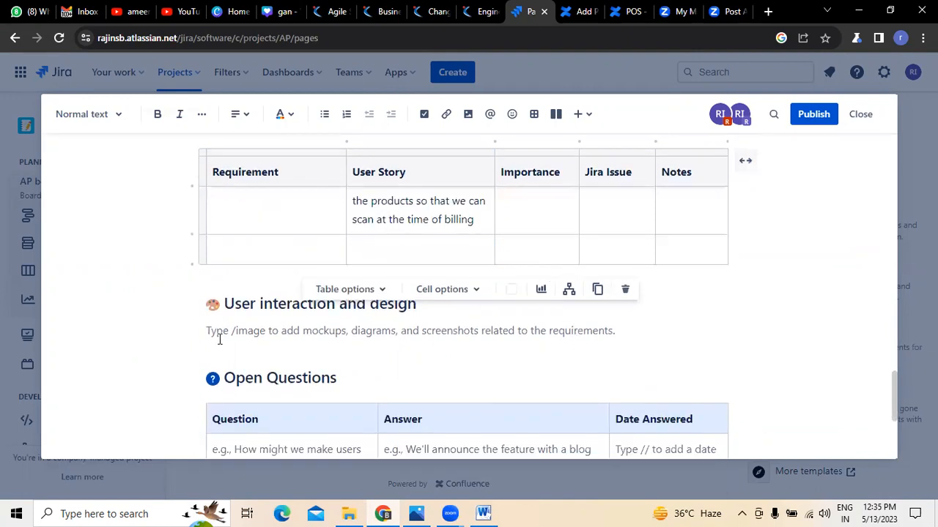
click(611, 334)
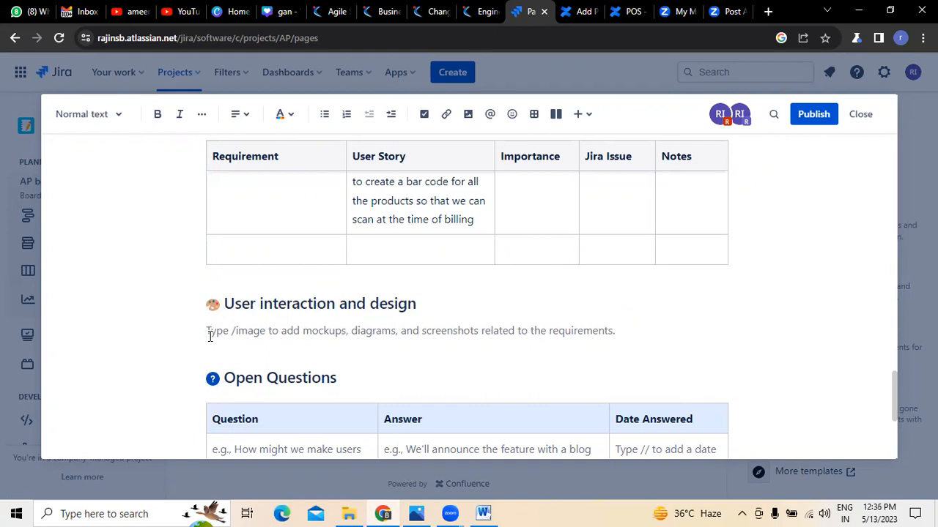
Go through the Open Questions table cells and the Out of Scope section, then return to the Features of POS document.
scroll(210, 336, down, 2)
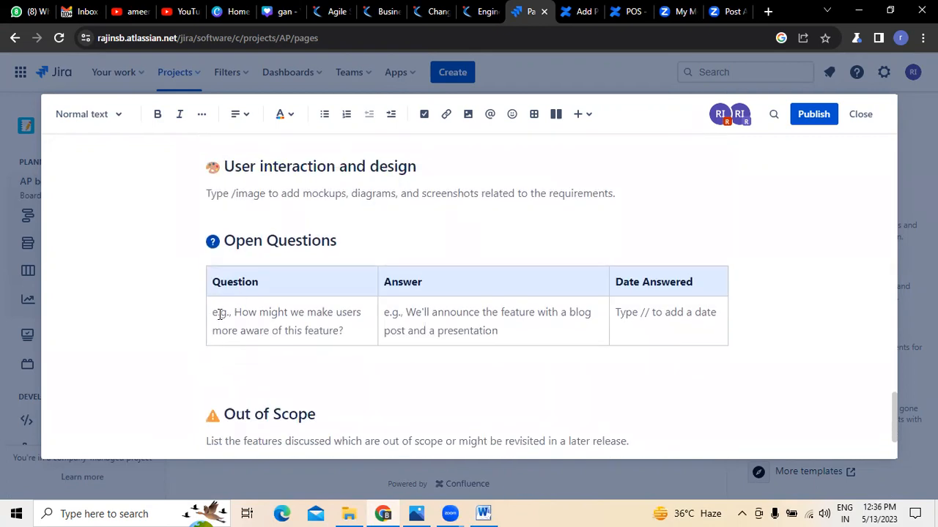
click(213, 313)
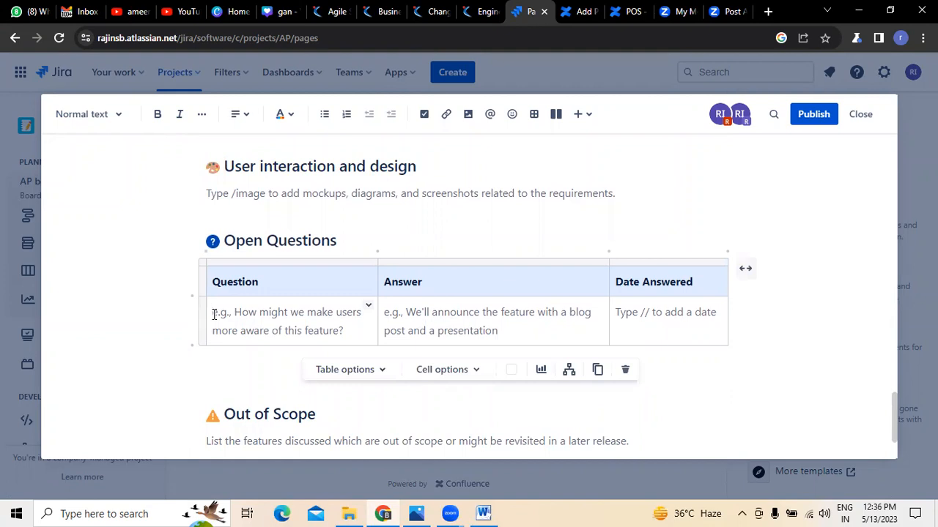
click(408, 320)
click(644, 322)
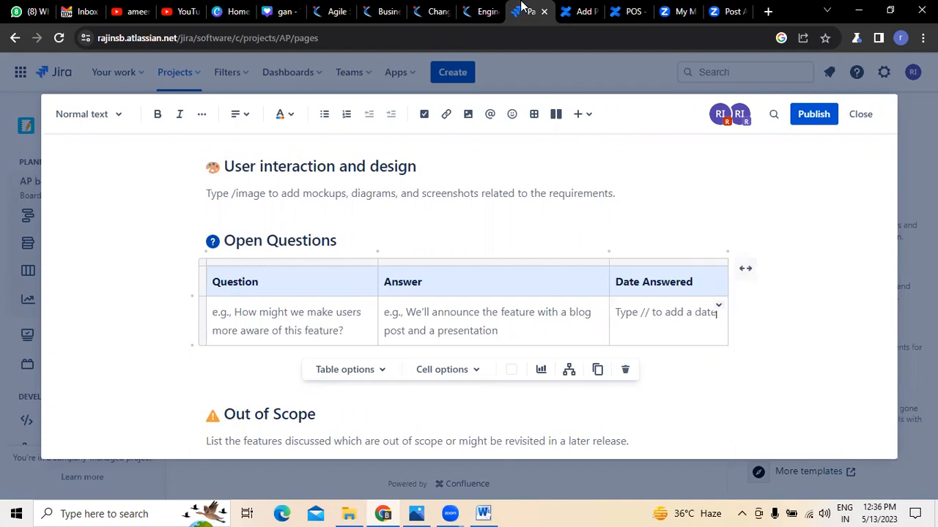
scroll(259, 385, down, 2)
click(210, 341)
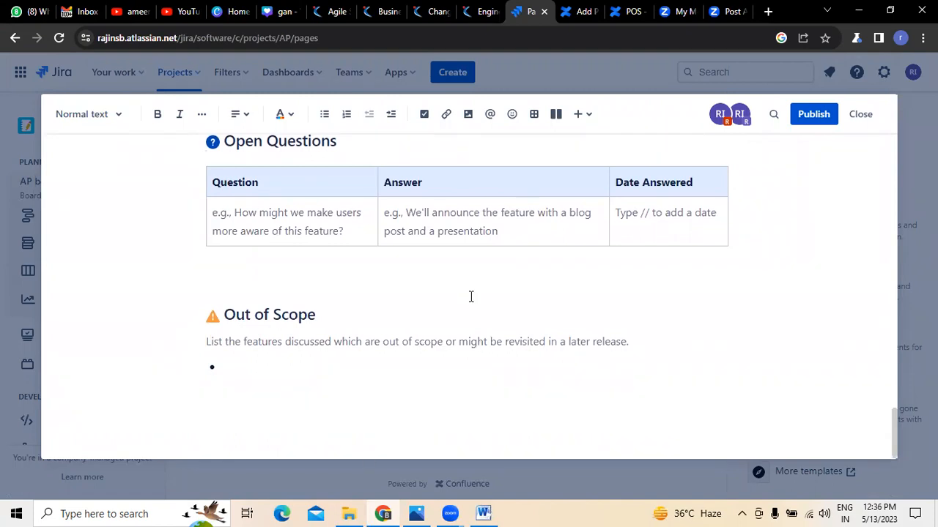
key(alt+Tab)
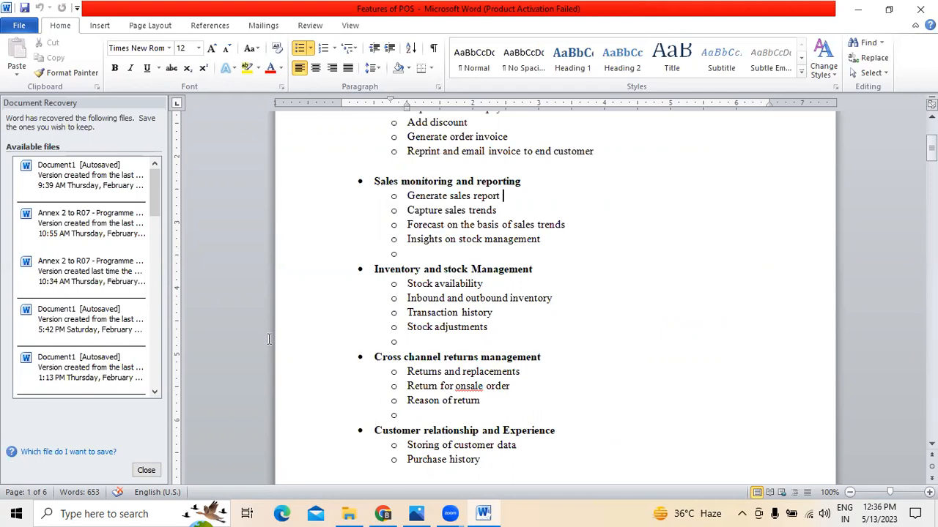
Return from the Features of POS document to the browser's page editor.
key(alt+Tab)
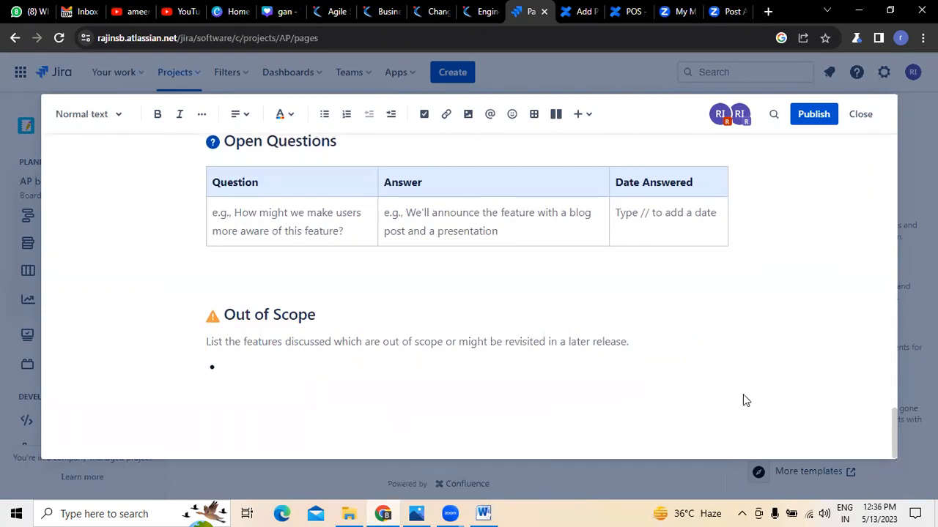
Publish the page, close the editor, and reload the akite POS Project pages list.
scroll(745, 398, up, 15)
scroll(747, 399, up, 5)
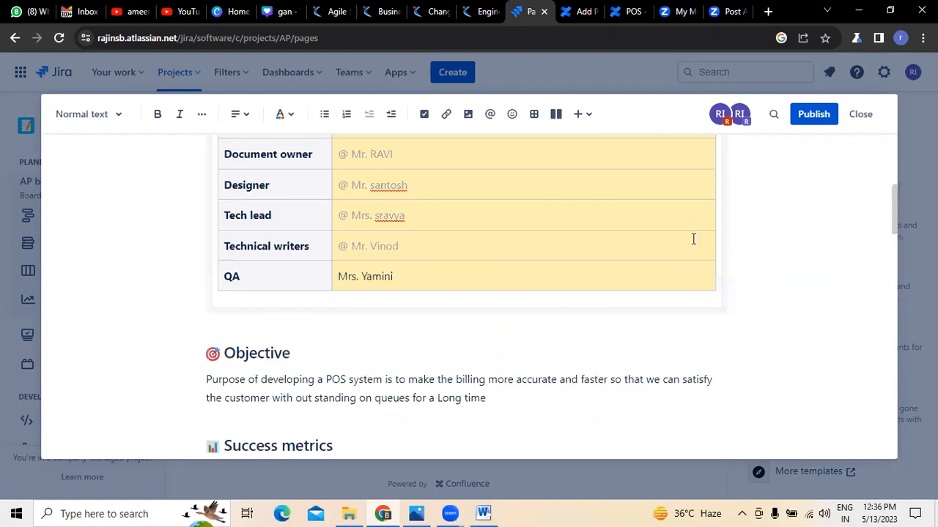
click(819, 116)
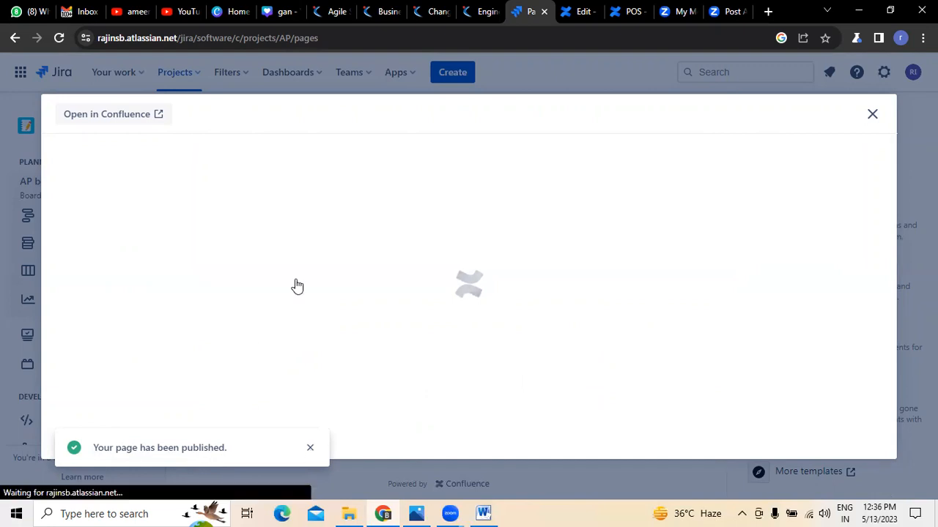
click(873, 114)
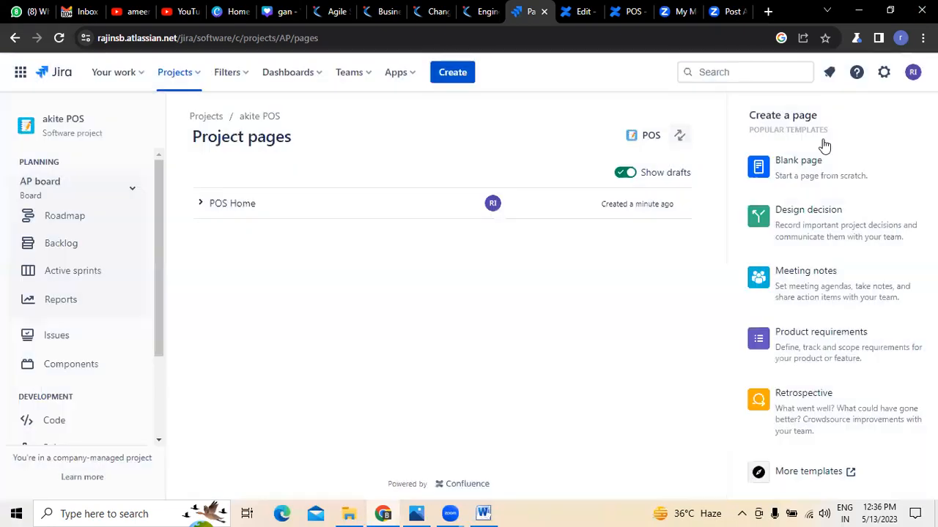
click(59, 42)
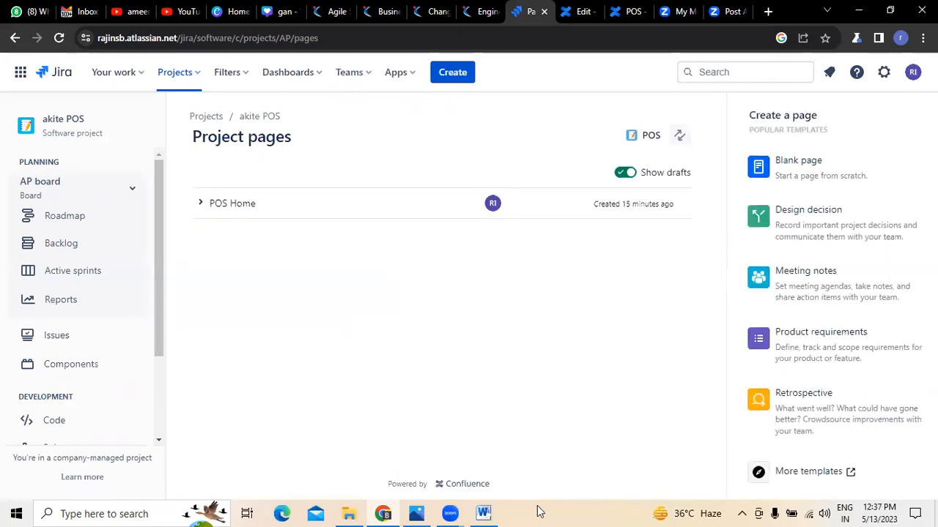
Switch to the Product Requirements - POS draft tab and publish it.
click(583, 11)
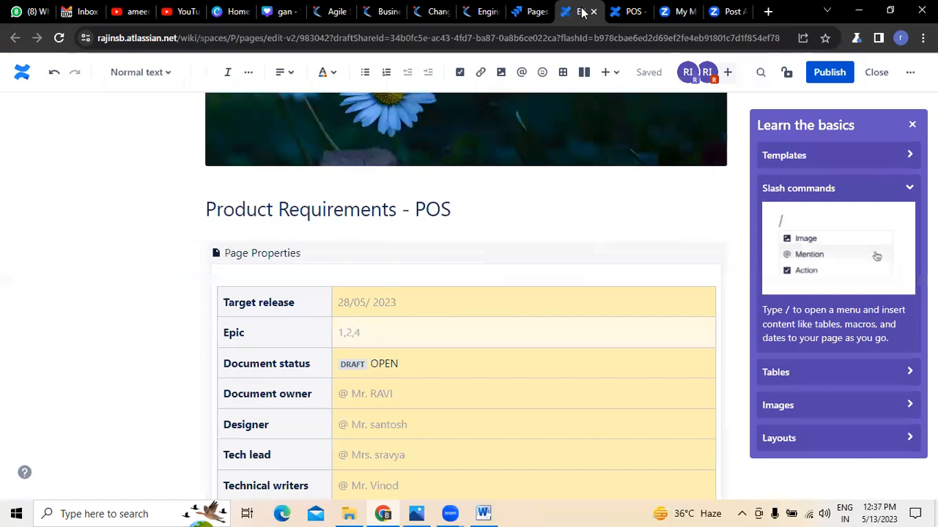
scroll(119, 254, down, 2)
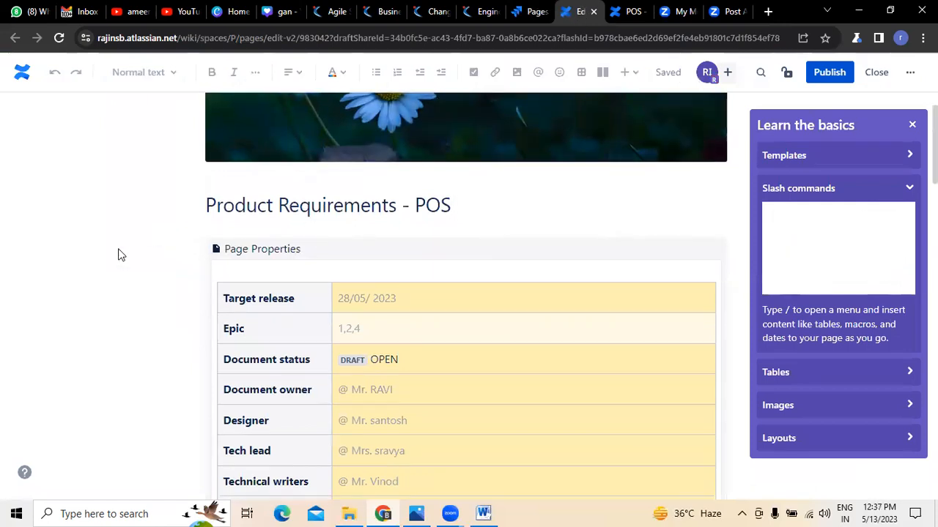
scroll(120, 254, up, 3)
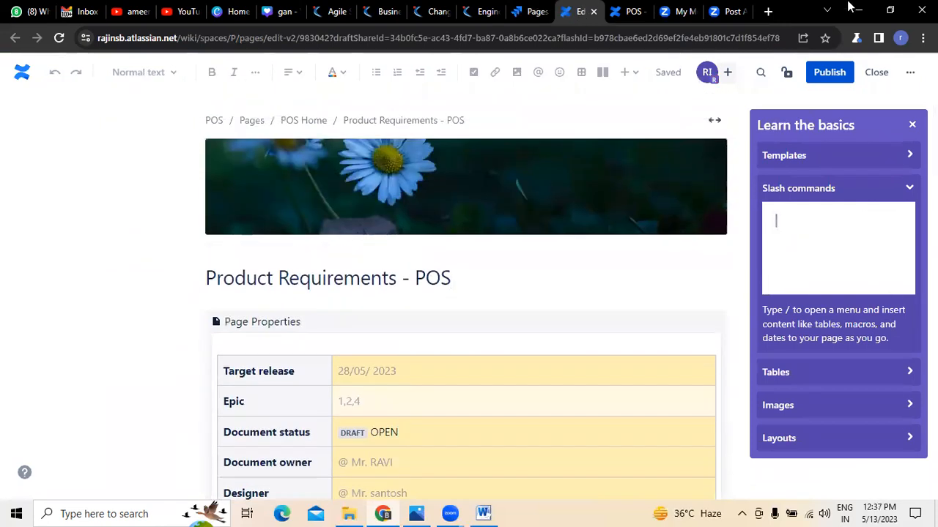
click(828, 73)
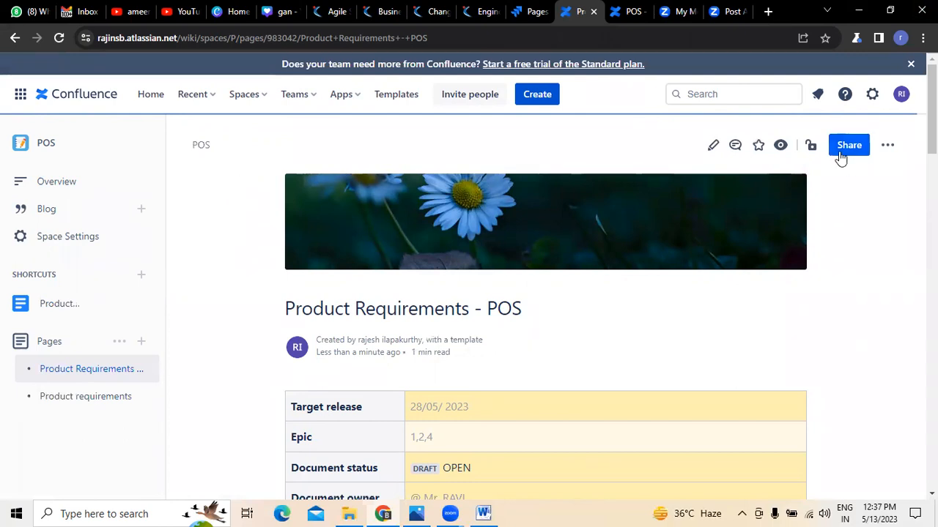
Open the page's share options and add a teammate as the recipient.
click(842, 151)
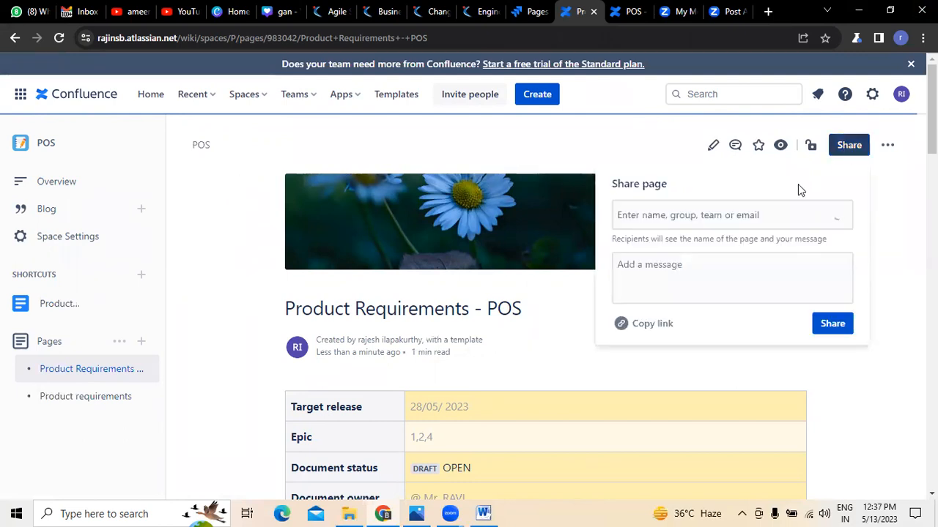
click(729, 222)
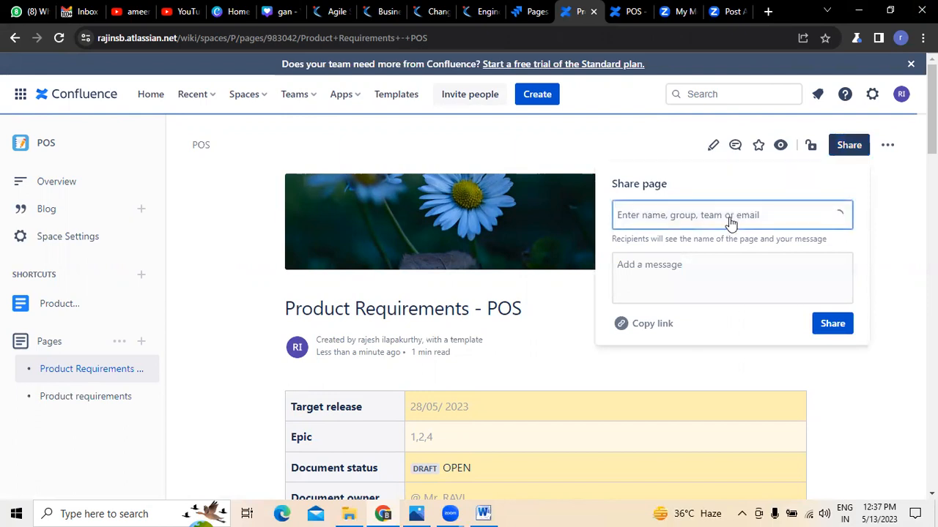
text(xilinive)
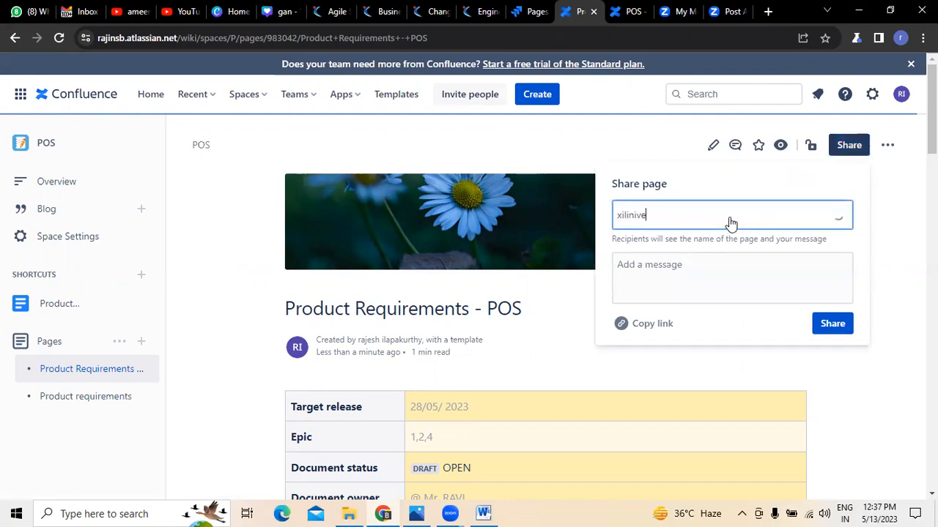
key(BackSpace)
key(BackSpace)
key(BackSpace)
key(BackSpace)
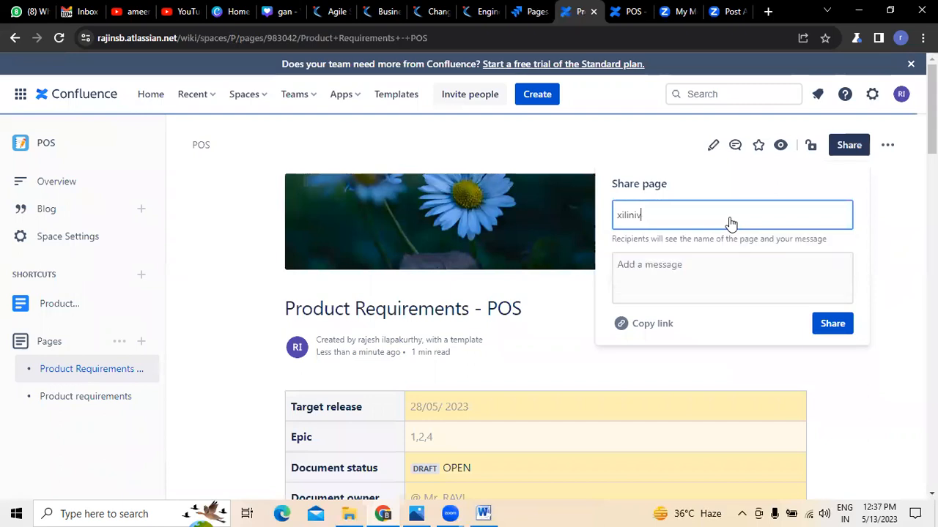
key(BackSpace)
key(BackSpace)
key(BackSpace)
key(BackSpace)
text(ra)
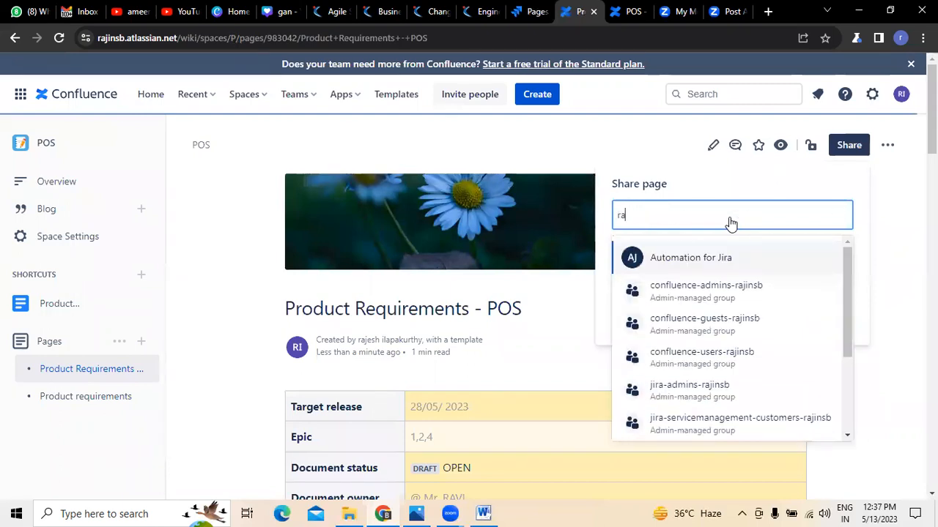
text(jesh)
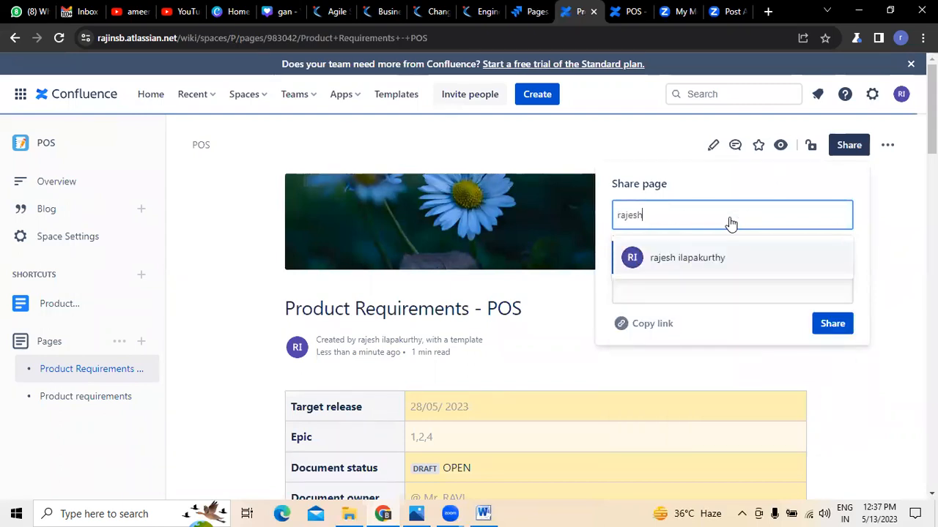
click(700, 258)
click(661, 215)
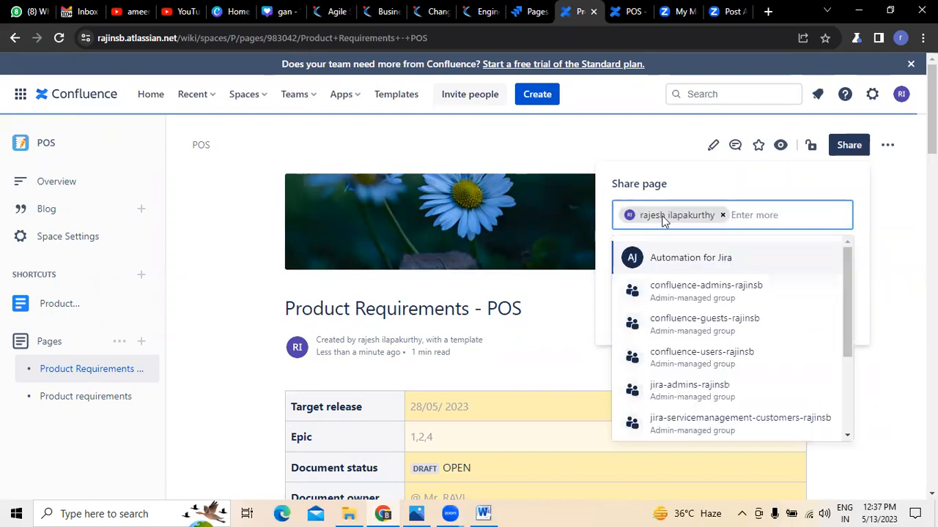
click(755, 216)
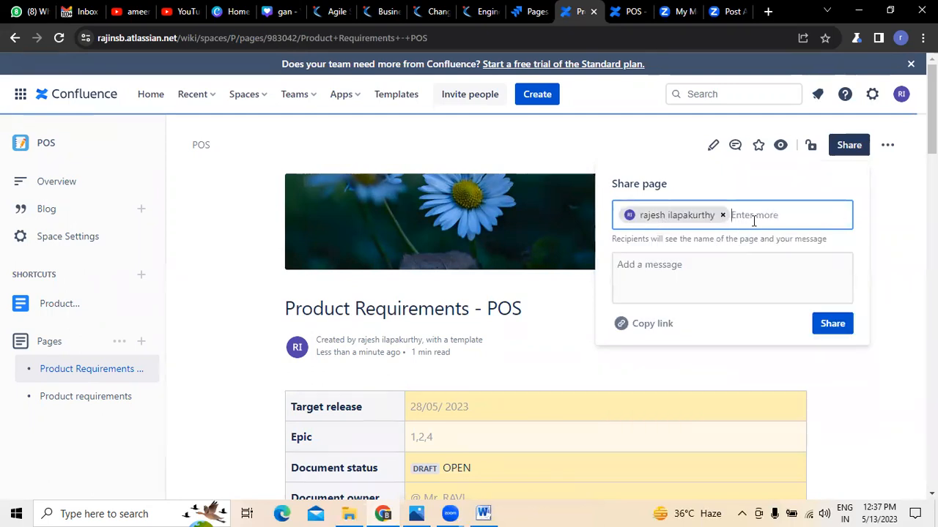
Add the message 'please check this Product requirements document' and share the page.
click(698, 265)
text(plea)
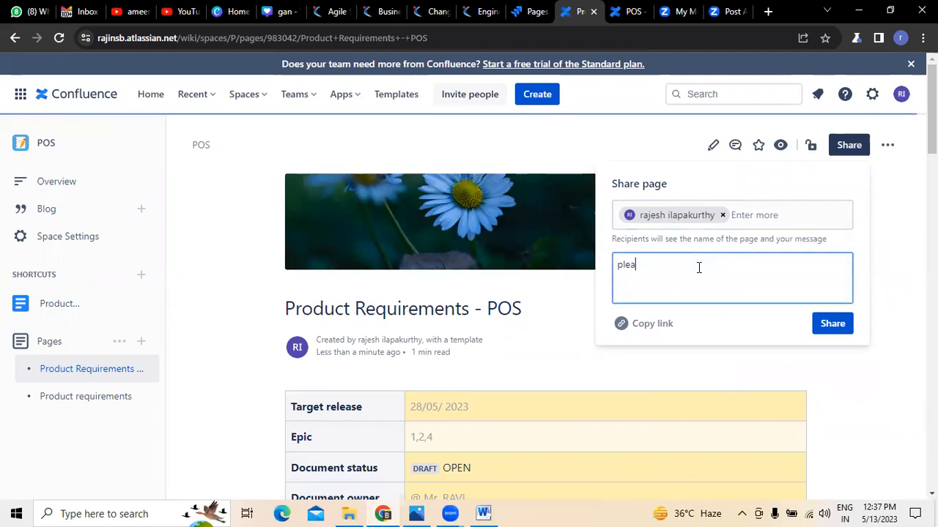
text(se check this Product requirements docu)
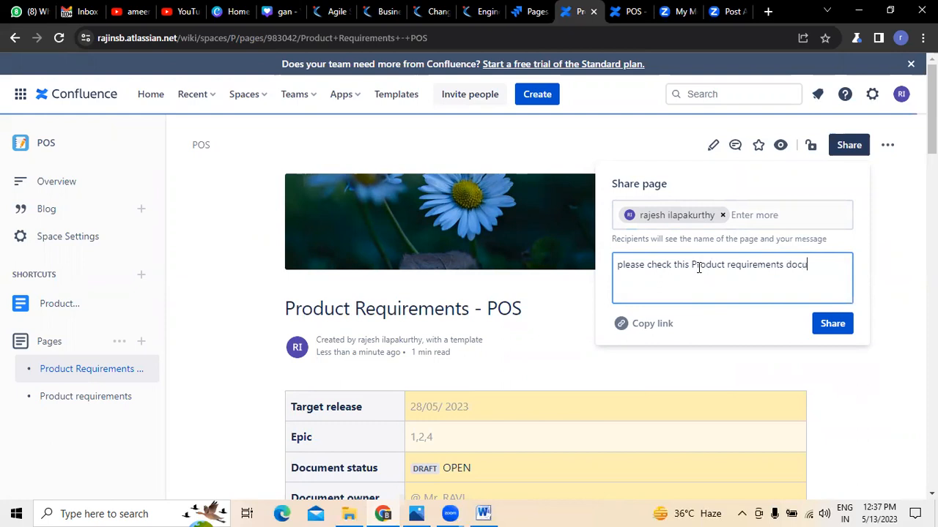
text(ment)
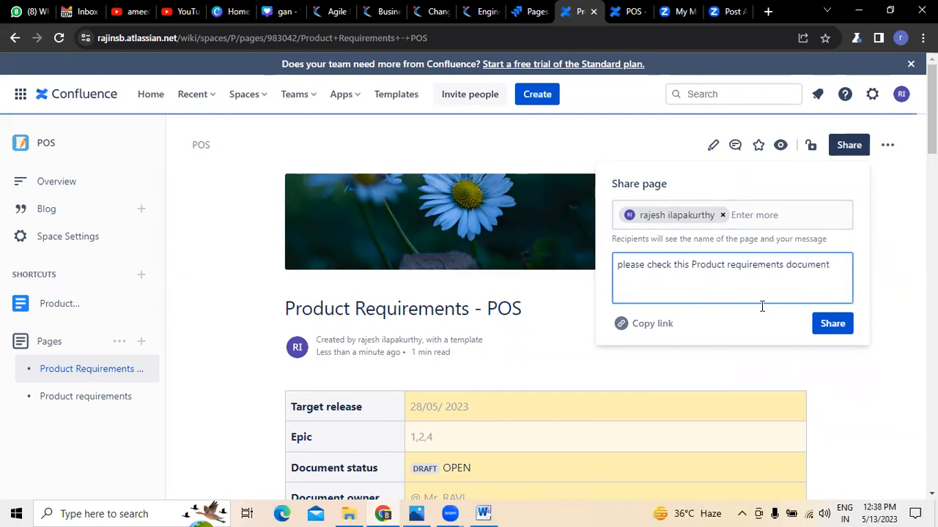
click(838, 324)
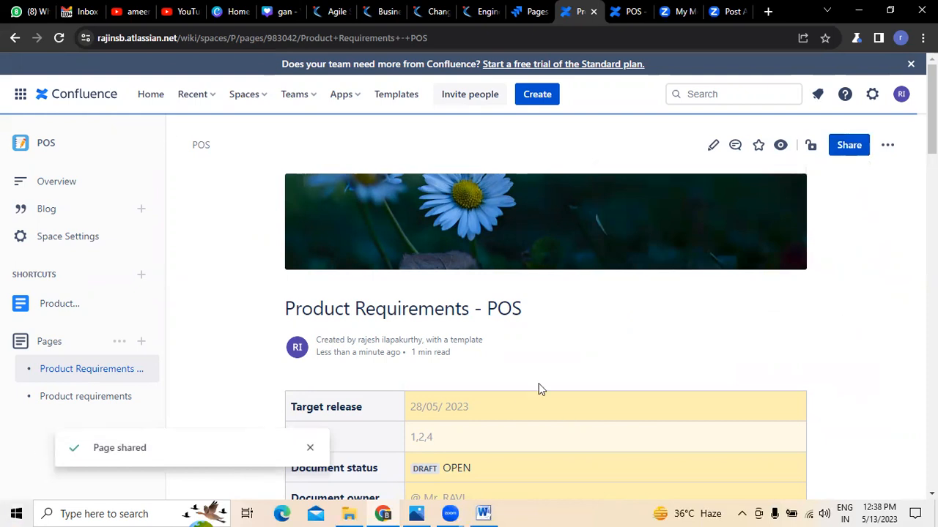
scroll(567, 375, down, 2)
scroll(565, 364, down, 10)
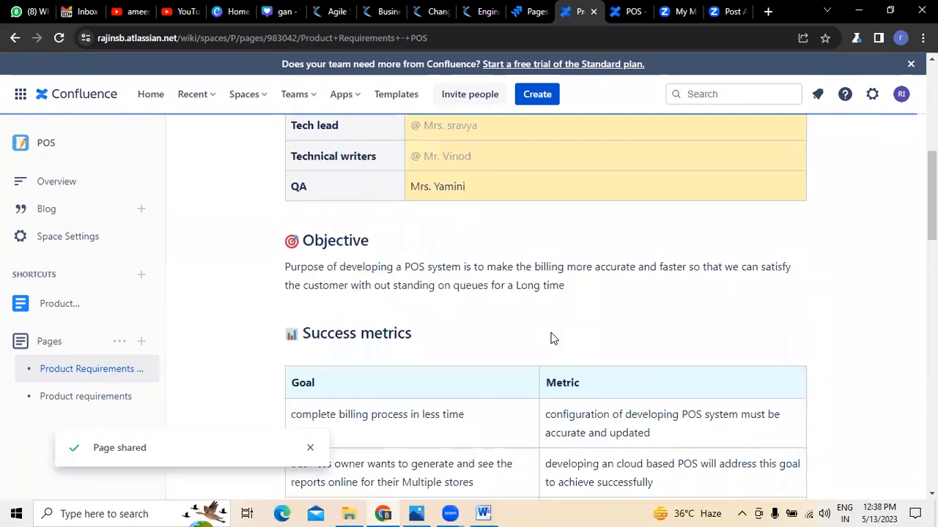
scroll(550, 338, down, 4)
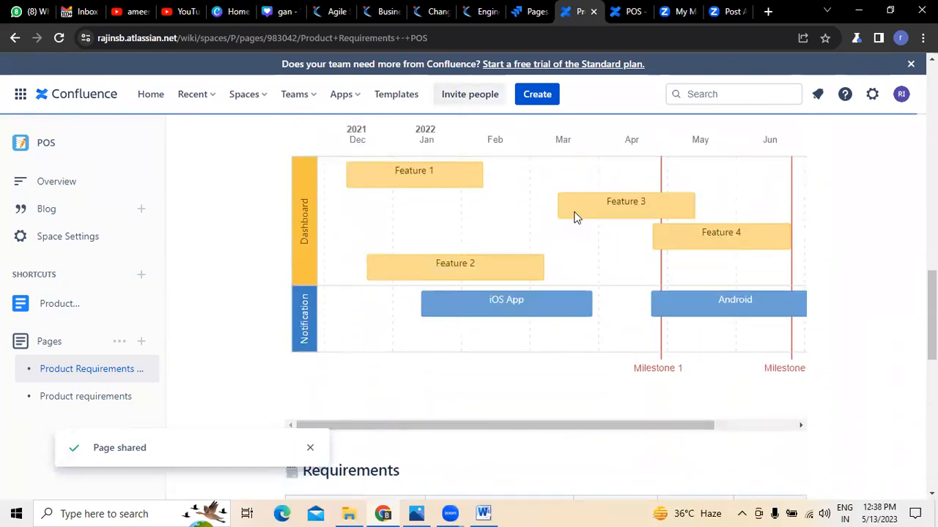
scroll(571, 219, up, 8)
scroll(568, 214, up, 5)
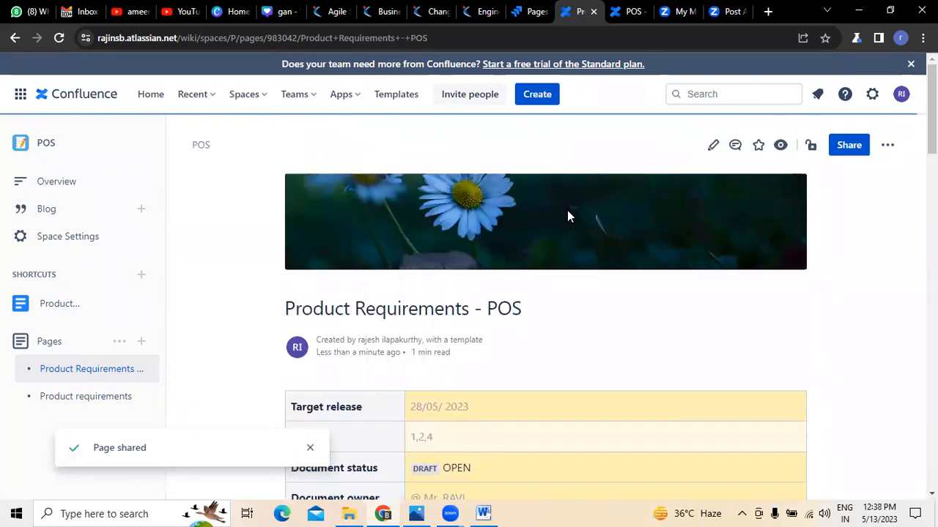
click(529, 12)
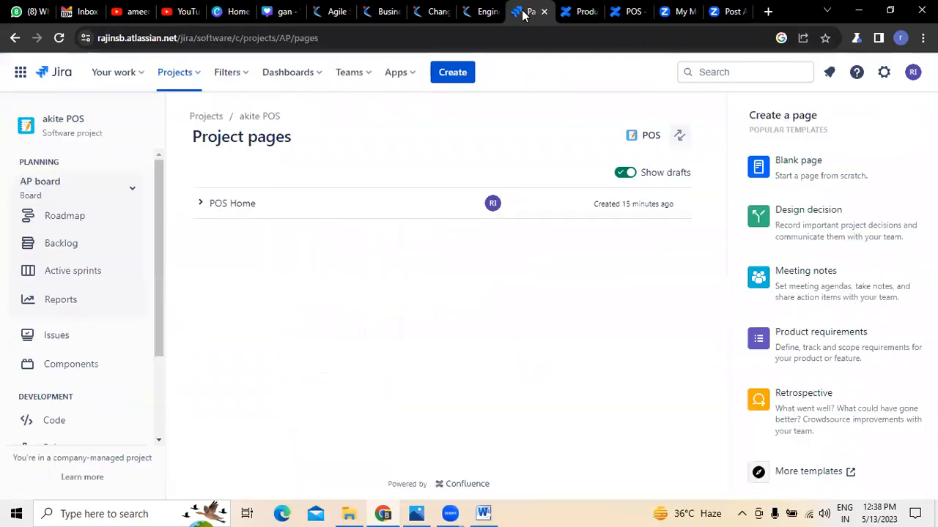
click(59, 38)
click(579, 11)
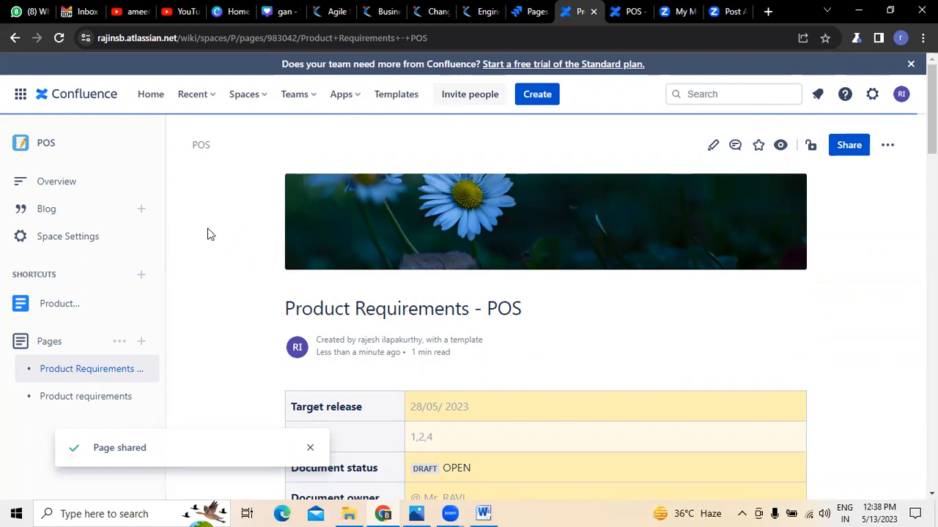
click(481, 512)
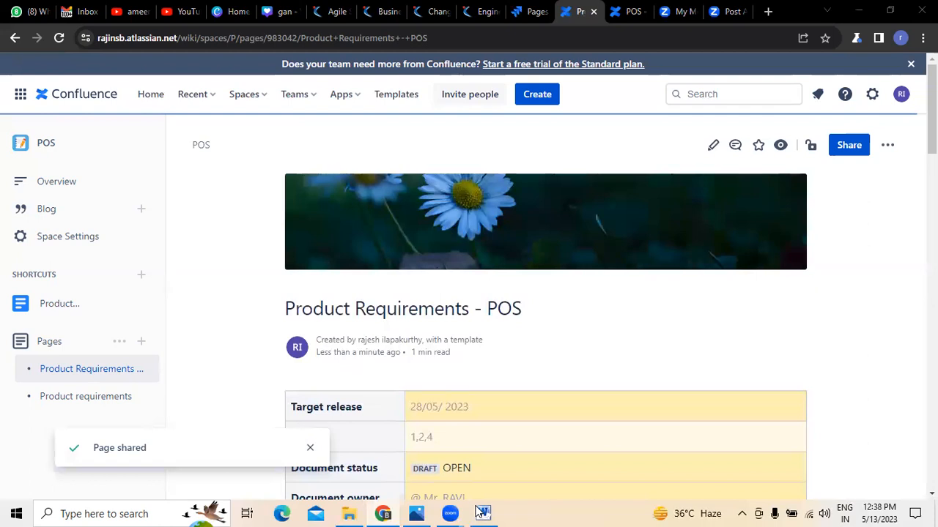